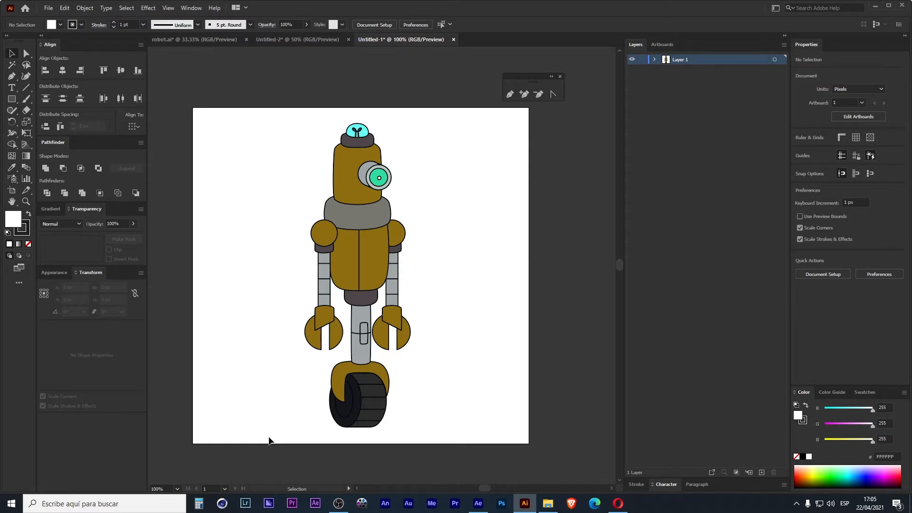
pyautogui.moveTo(268, 440); pyautogui.dragTo(455, 112)
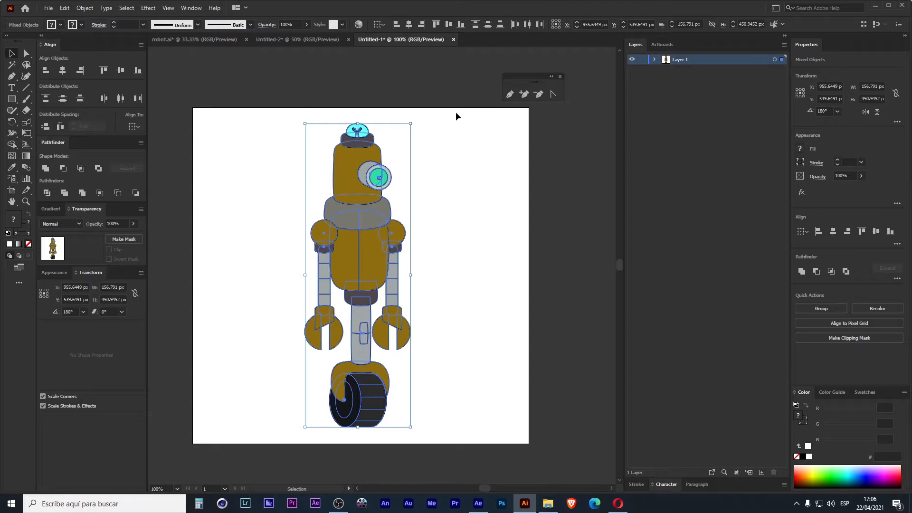
pyautogui.click(489, 141)
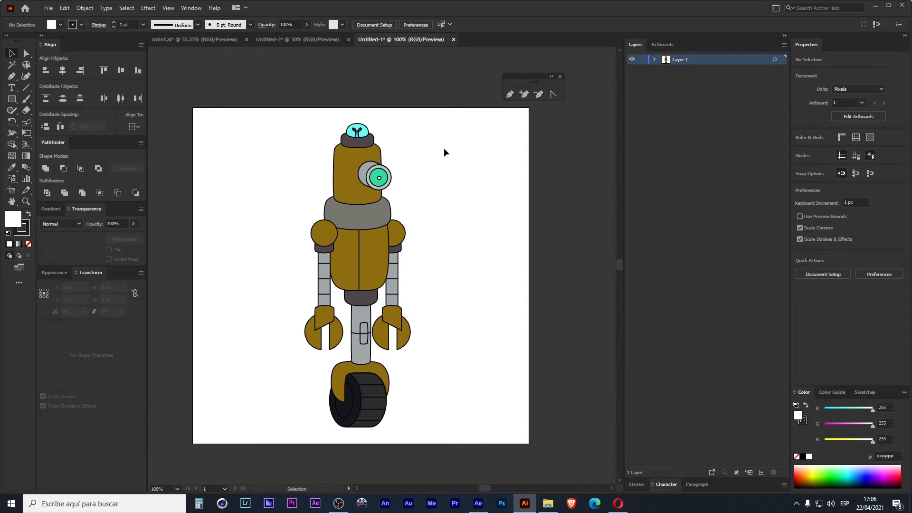
# Resize Artboard 1 to 1500 px wide by 1500 px high and fit it in the view.
pyautogui.click(658, 49)
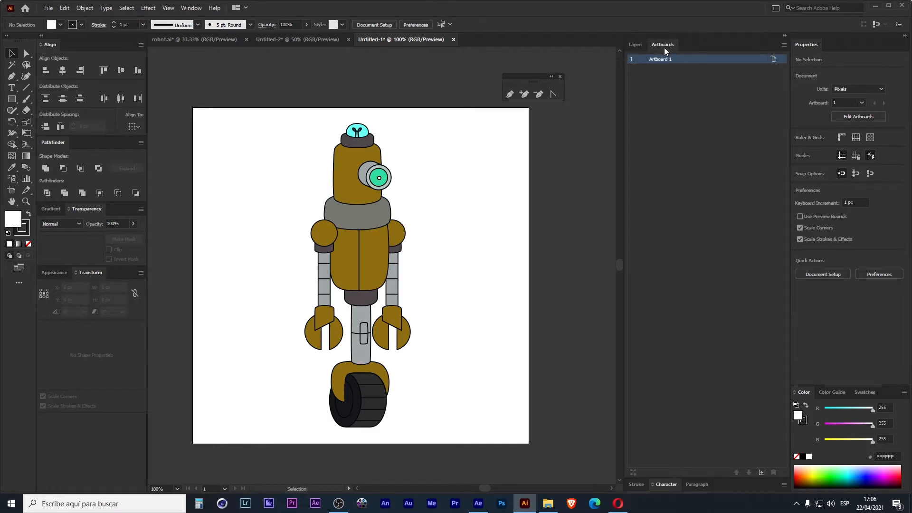
pyautogui.click(773, 60)
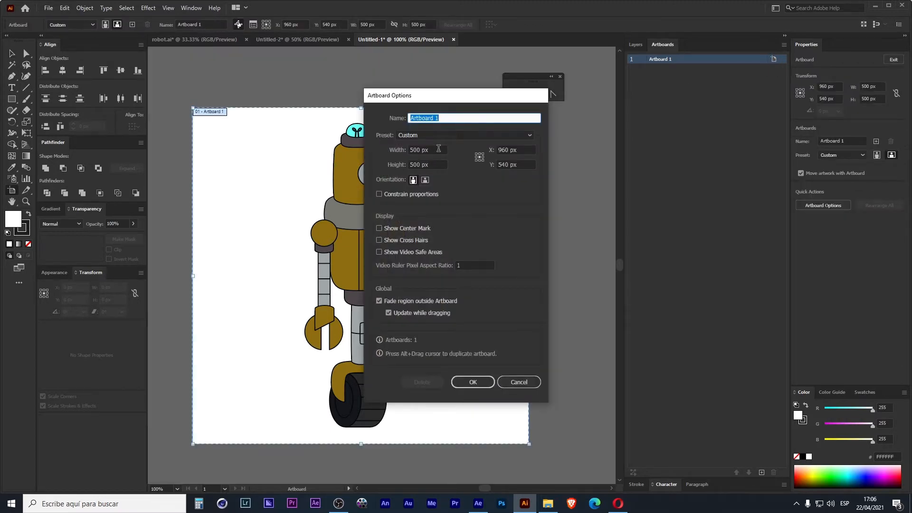
pyautogui.press('Tab')
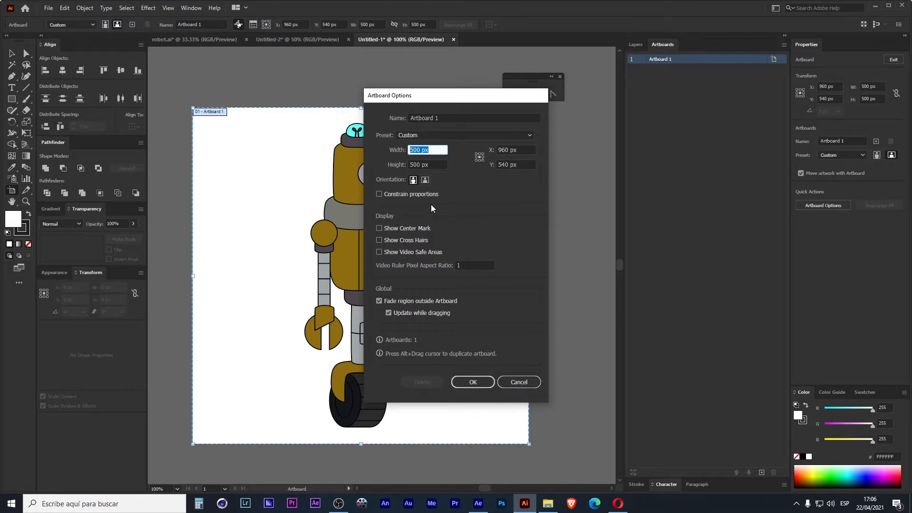
pyautogui.write('1500')
pyautogui.press('Tab')
pyautogui.write('150')
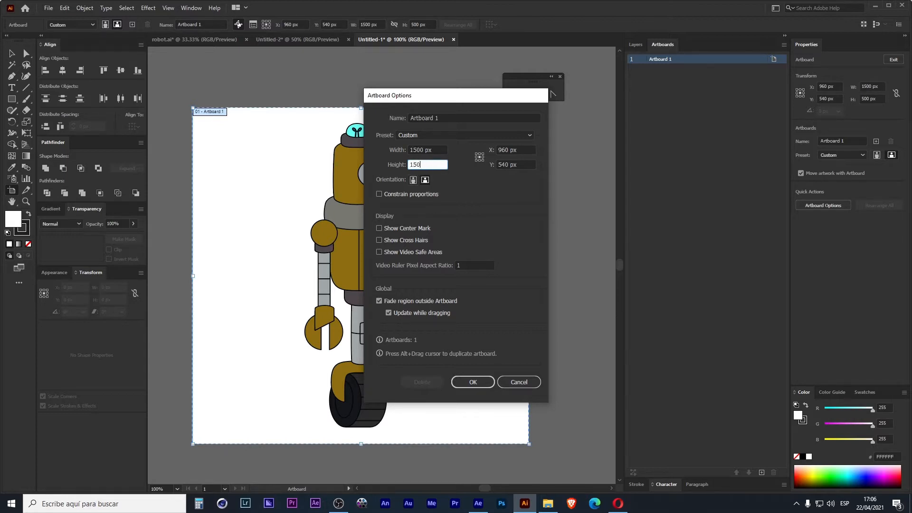
pyautogui.write('0')
pyautogui.press('Return')
pyautogui.hotkey('ctrl', '0')
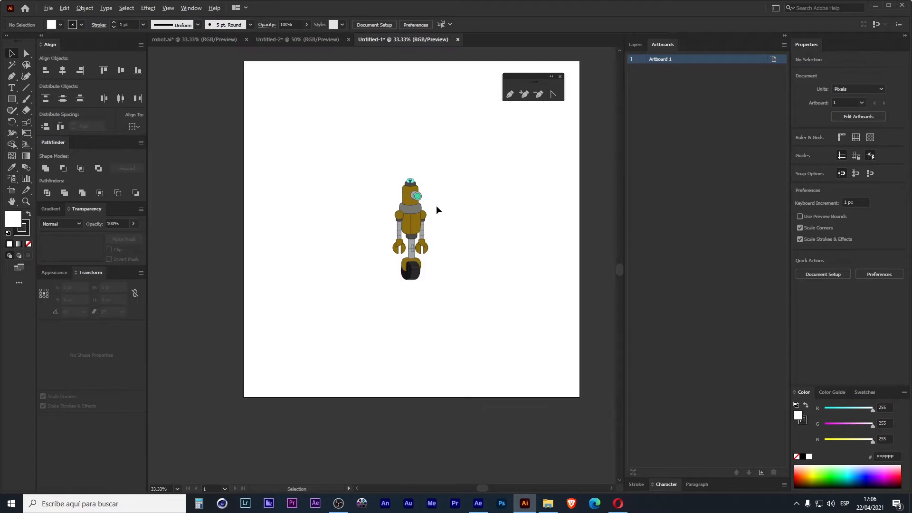
# Try enlarging the whole robot about its center with Scale Corners and Scale Strokes & Effects turned off.
pyautogui.scroll(1, 436, 205)
pyautogui.scroll(-1, 460, 209)
pyautogui.moveTo(454, 193); pyautogui.dragTo(433, 220)
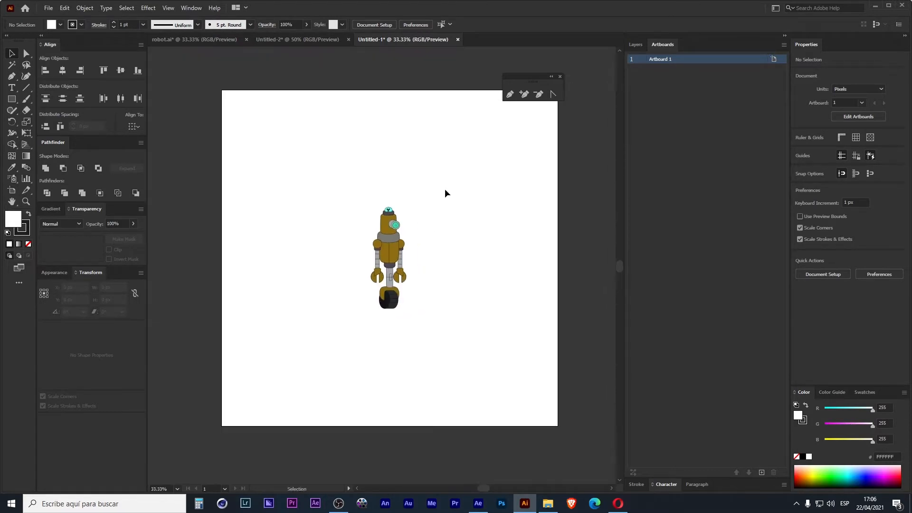
pyautogui.moveTo(447, 178); pyautogui.dragTo(336, 324)
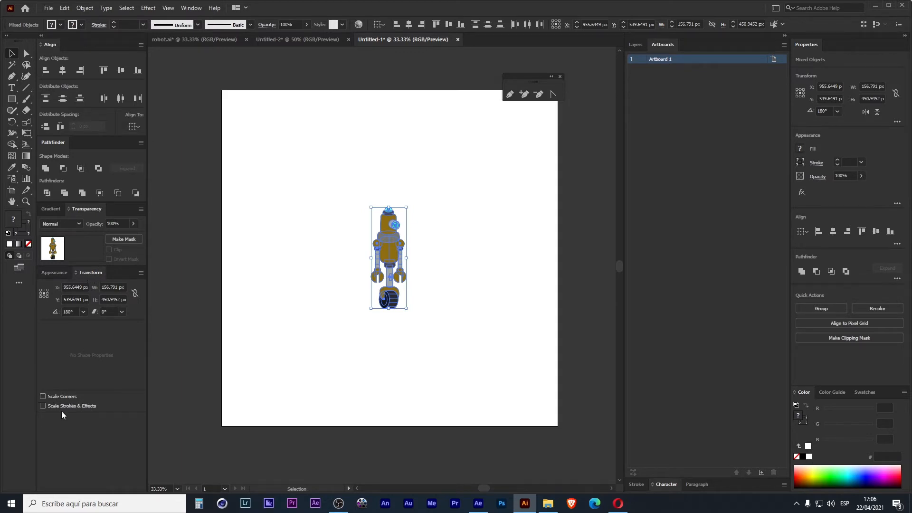
pyautogui.click(77, 408)
pyautogui.click(76, 407)
pyautogui.moveTo(406, 208); pyautogui.dragTo(479, 119)
pyautogui.click(487, 192)
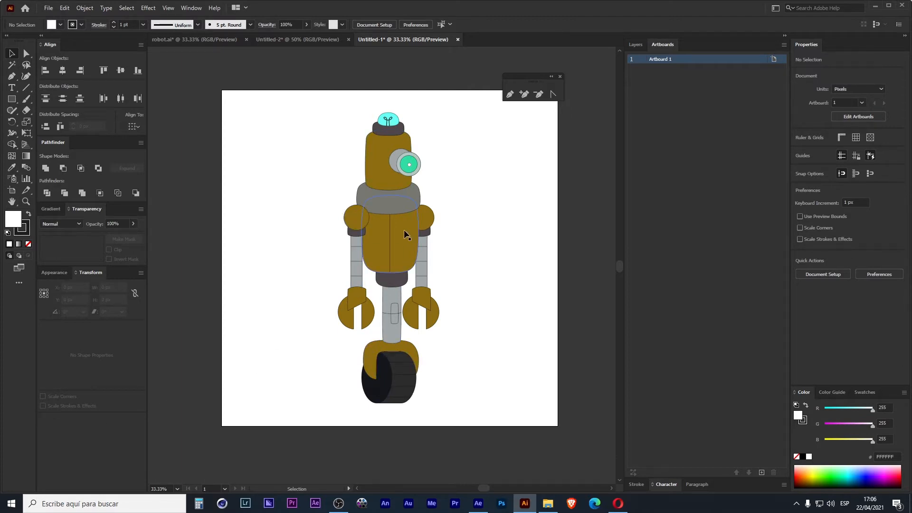
pyautogui.hotkey('ctrl', 'z')
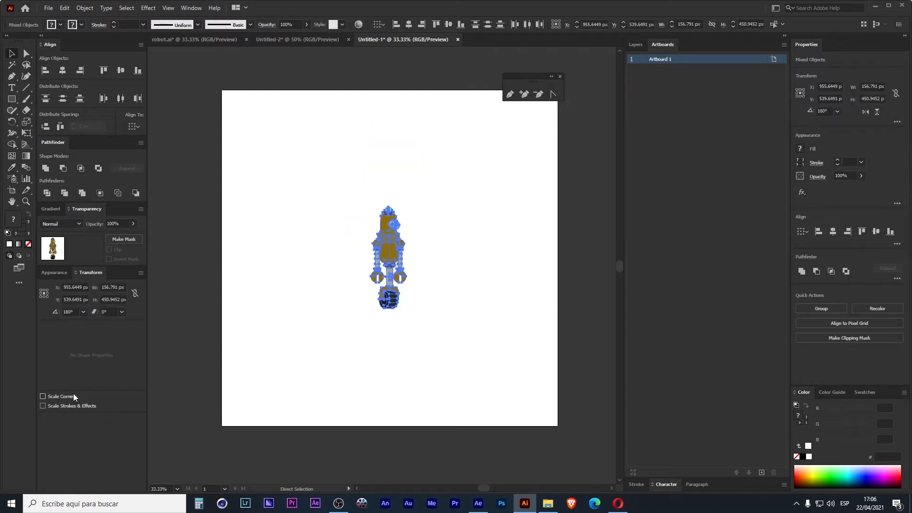
# Turn on Scale Corners and Scale Strokes & Effects, and enlarge the robot proportionally to about 434 by 1249 px.
pyautogui.click(74, 395)
pyautogui.click(42, 405)
pyautogui.press('v')
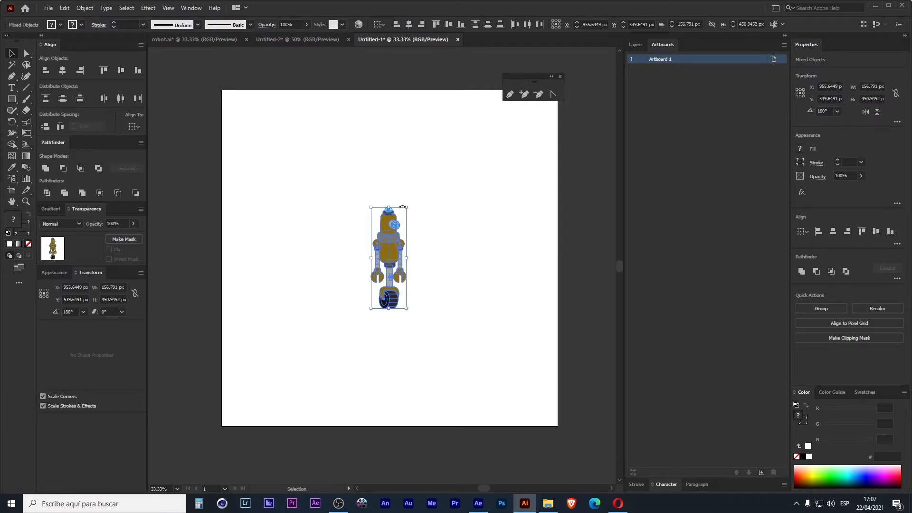
pyautogui.moveTo(402, 207); pyautogui.dragTo(540, 117)
pyautogui.click(466, 131)
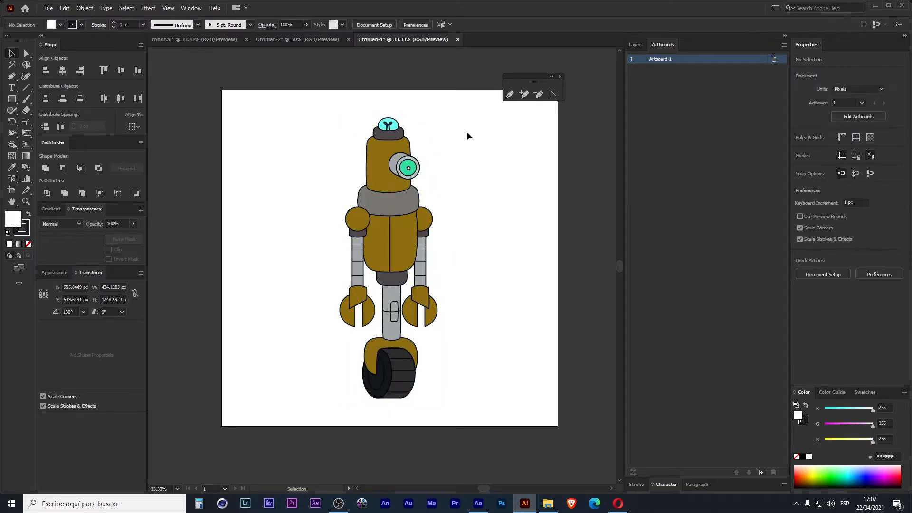
pyautogui.moveTo(485, 370); pyautogui.dragTo(474, 371)
pyautogui.moveTo(456, 97); pyautogui.dragTo(279, 420)
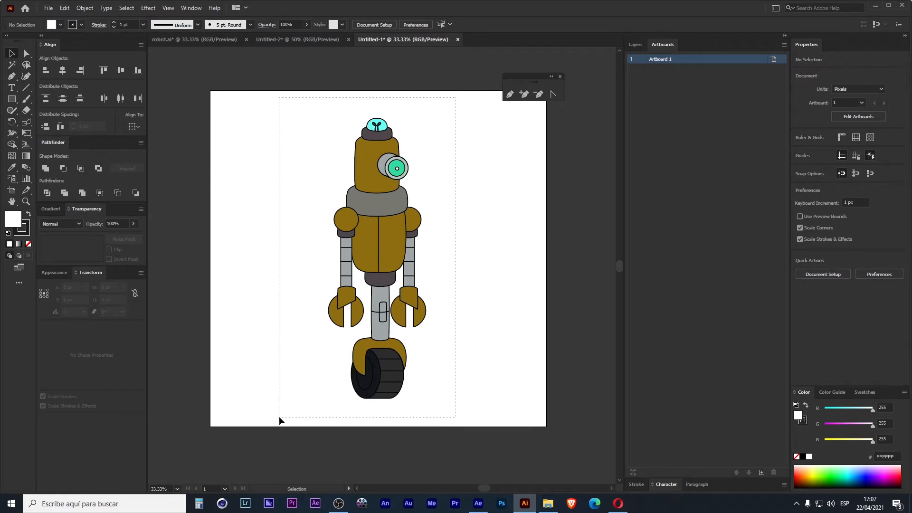
pyautogui.moveTo(279, 421); pyautogui.dragTo(280, 420)
pyautogui.click(279, 421)
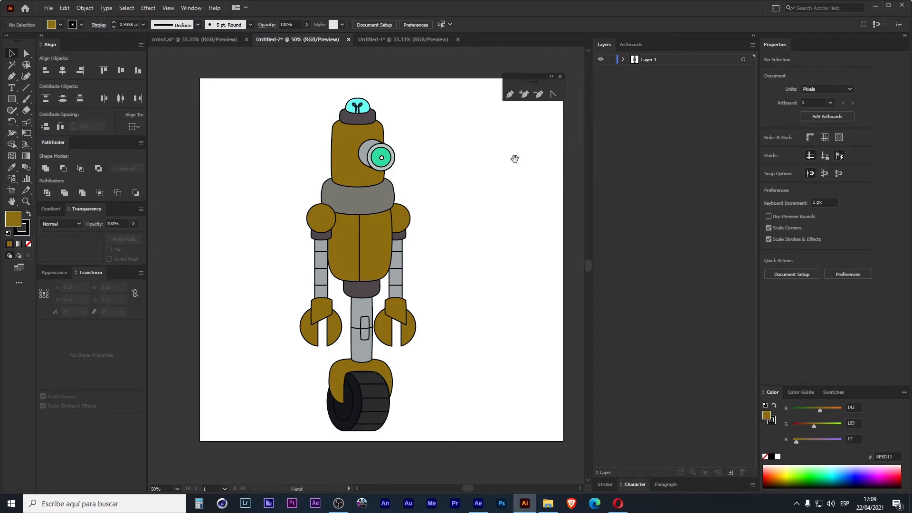
pyautogui.moveTo(513, 157); pyautogui.dragTo(504, 158)
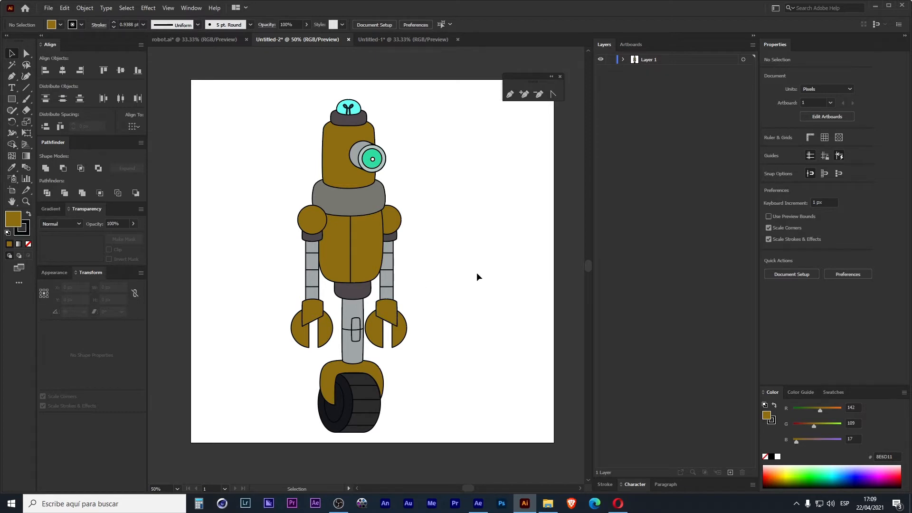
# Add six empty layers above Layer 1 in the Untitled-2 document.
pyautogui.click(675, 61)
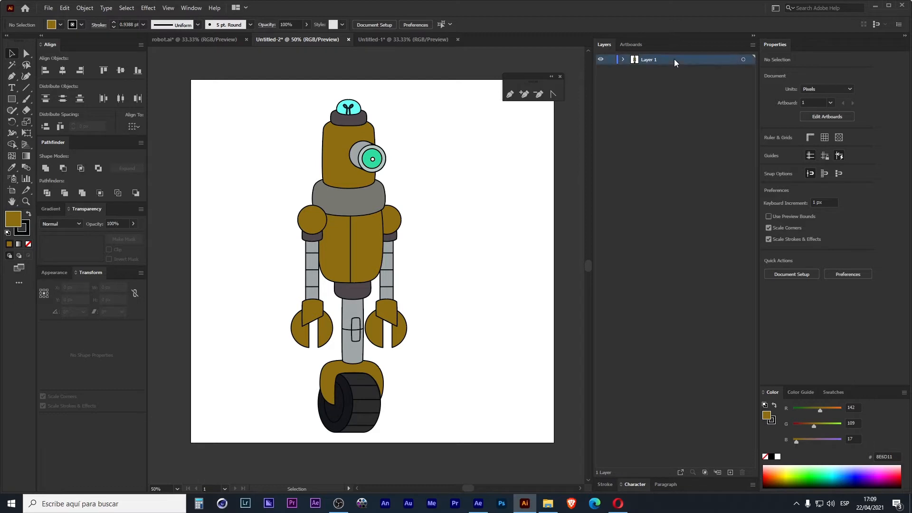
pyautogui.click(732, 471)
pyautogui.click(732, 472)
pyautogui.click(732, 472)
pyautogui.click(733, 472)
pyautogui.click(733, 472)
pyautogui.click(733, 472)
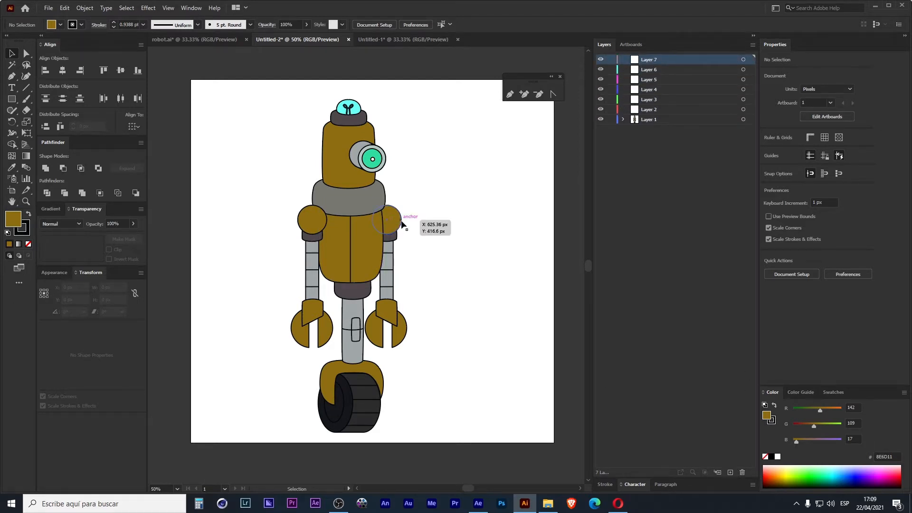
# Cut the right hand's wrist piece and outer claw from Layer 1 and paste them in place on Layer 2 and Layer 3.
pyautogui.click(388, 313)
pyautogui.hotkey('ctrl', 'x')
pyautogui.click(647, 112)
pyautogui.hotkey('ctrl', 'f')
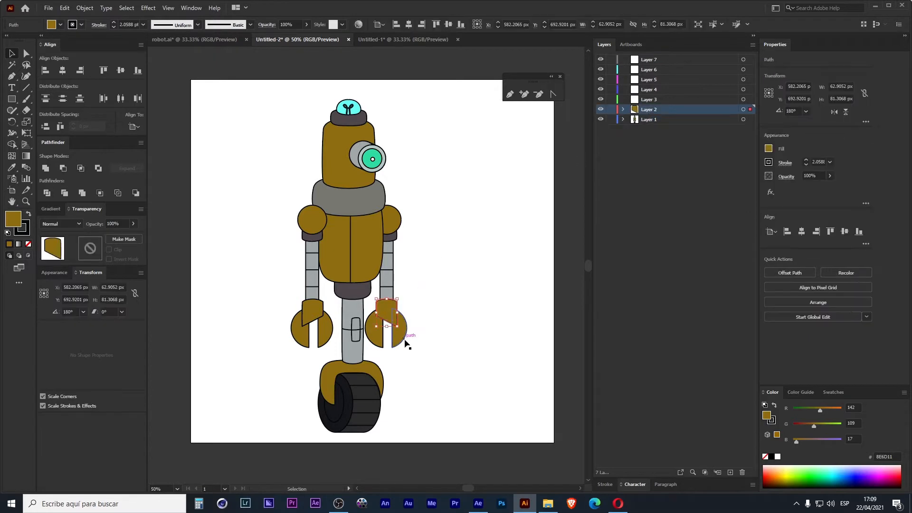
pyautogui.click(401, 332)
pyautogui.hotkey('ctrl', 'x')
pyautogui.click(674, 99)
pyautogui.hotkey('ctrl', 'f')
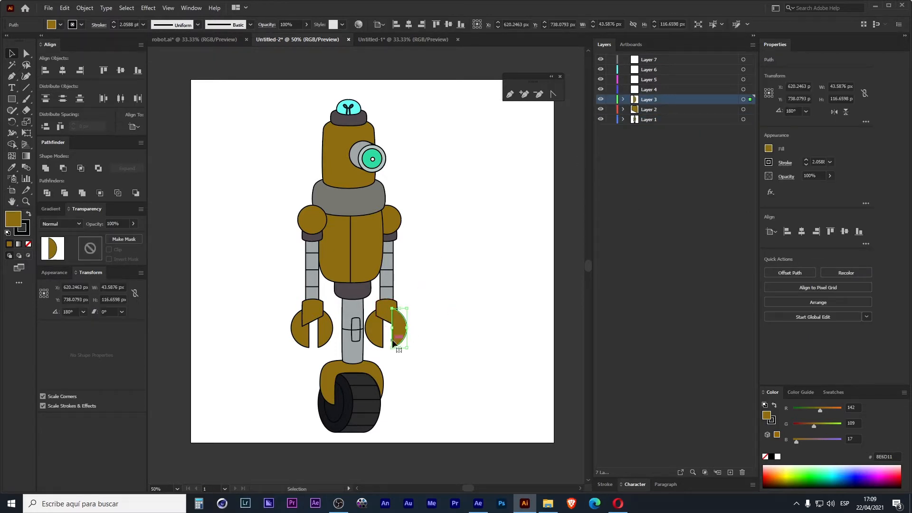
# Undo the transfer of the wrist piece and outer claw to separate layers.
pyautogui.click(473, 304)
pyautogui.hotkey('ctrl', 'z')
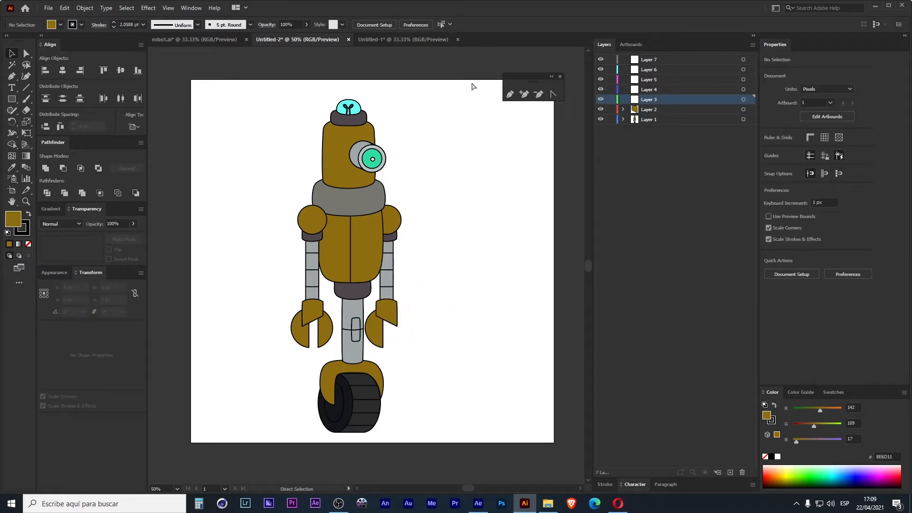
pyautogui.hotkey('ctrl', 'z')
pyautogui.click(444, 118)
pyautogui.hotkey('ctrl', 'z')
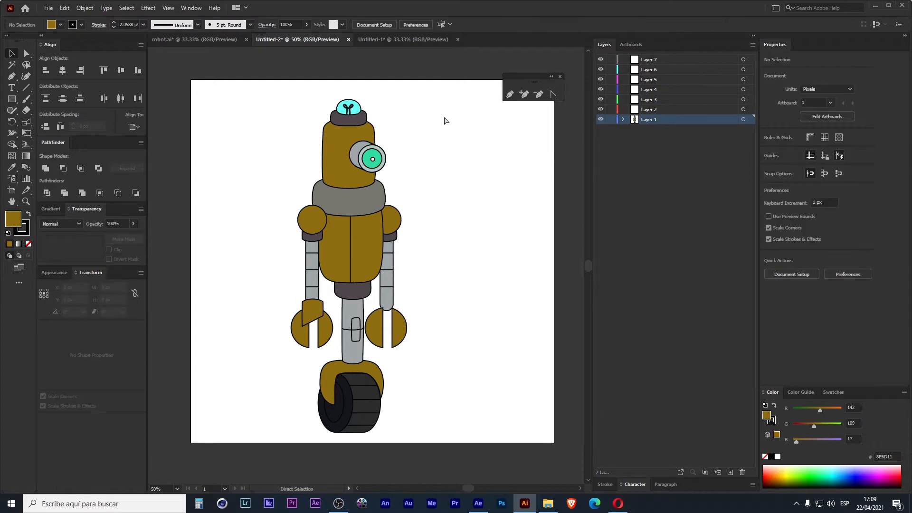
pyautogui.hotkey('ctrl', 'z')
pyautogui.click(443, 116)
pyautogui.press('space')
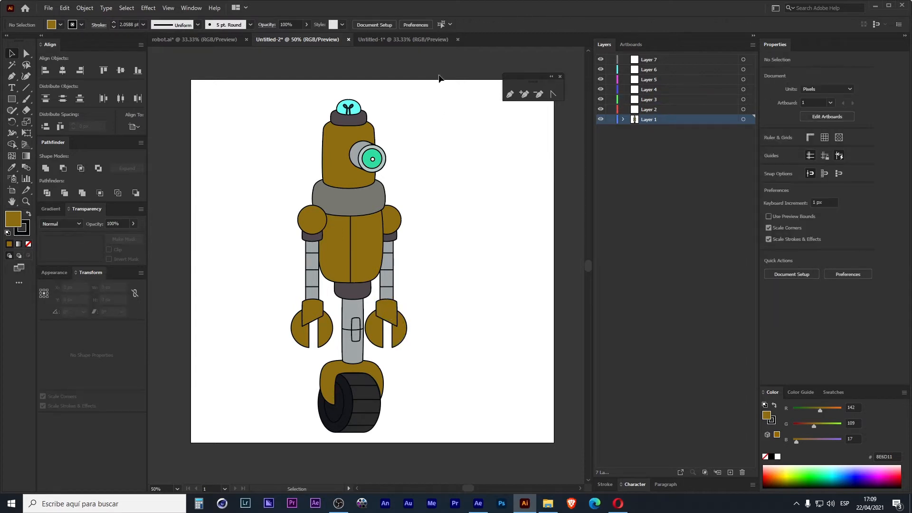
# Select the whole robot and move it slightly right and up, to about X 497 px, Y 540 px.
pyautogui.moveTo(439, 76); pyautogui.dragTo(272, 433)
pyautogui.moveTo(361, 379); pyautogui.dragTo(370, 373)
# Delete the empty Layers 2 through 7, keeping only Layer 1.
pyautogui.click(646, 110)
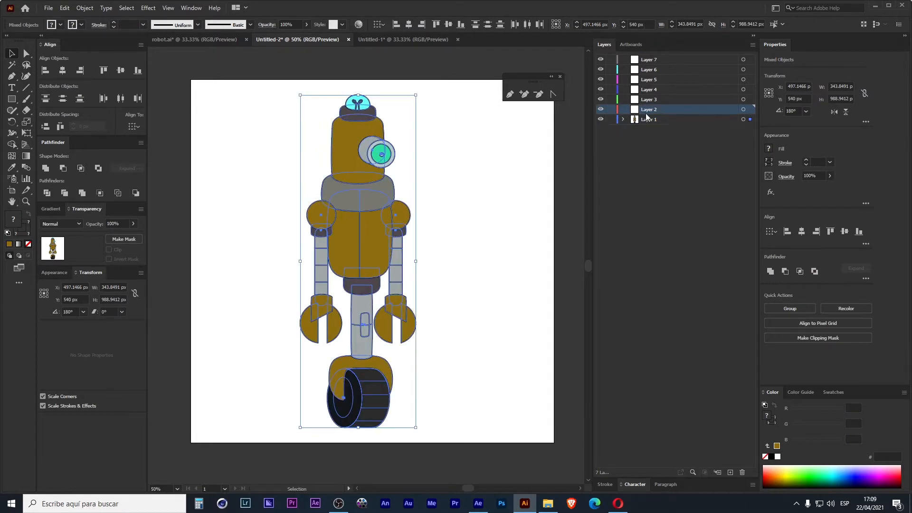
pyautogui.keyDown('shift'); pyautogui.click(651, 60); pyautogui.keyUp('shift')
pyautogui.click(743, 473)
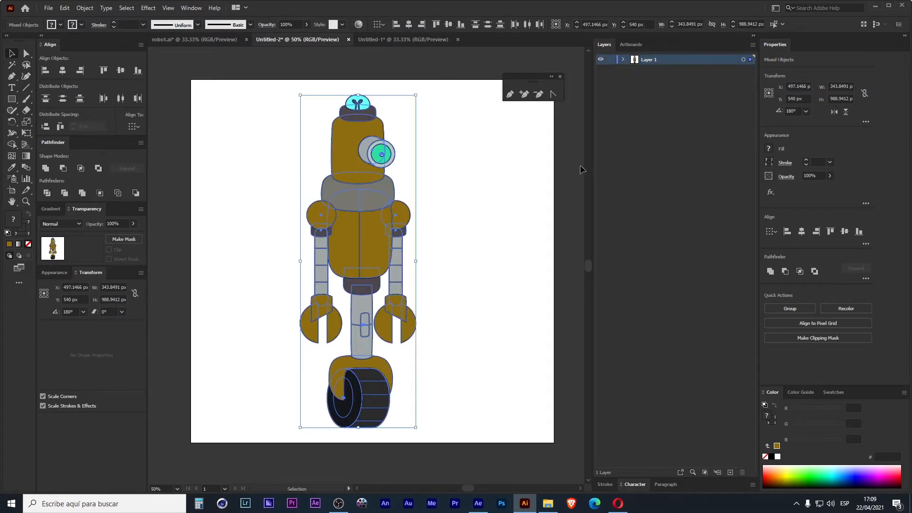
# Expand Layer 1 and release all of its paths and groups to individual layers using the Sequence option.
pyautogui.click(622, 60)
pyautogui.click(451, 203)
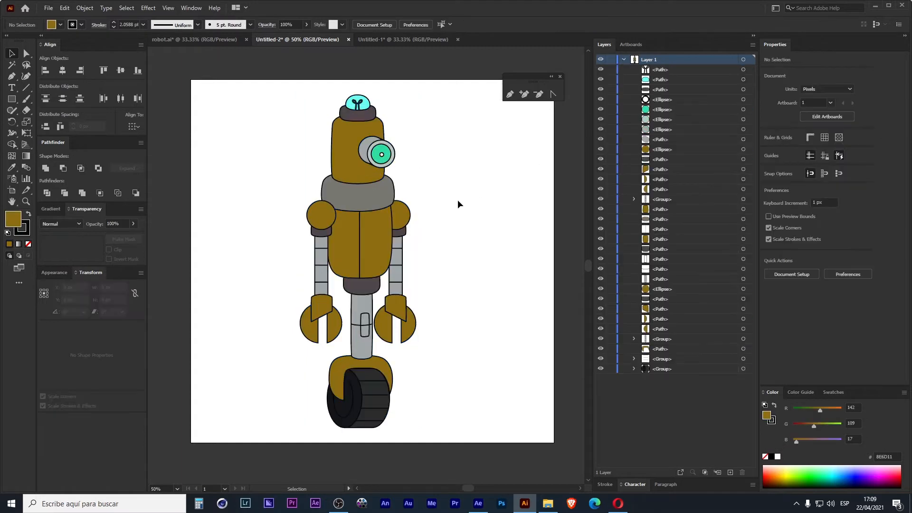
pyautogui.click(670, 369)
pyautogui.keyDown('shift'); pyautogui.click(663, 71); pyautogui.keyUp('shift')
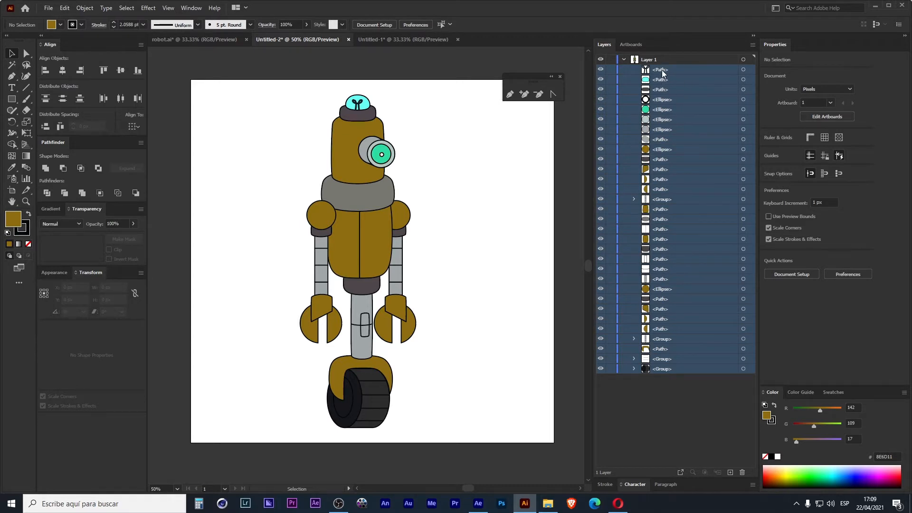
pyautogui.moveTo(662, 72)
pyautogui.mouseDown()
pyautogui.moveTo(645, 56)
pyautogui.moveTo(656, 73)
pyautogui.mouseUp()
pyautogui.click(651, 60)
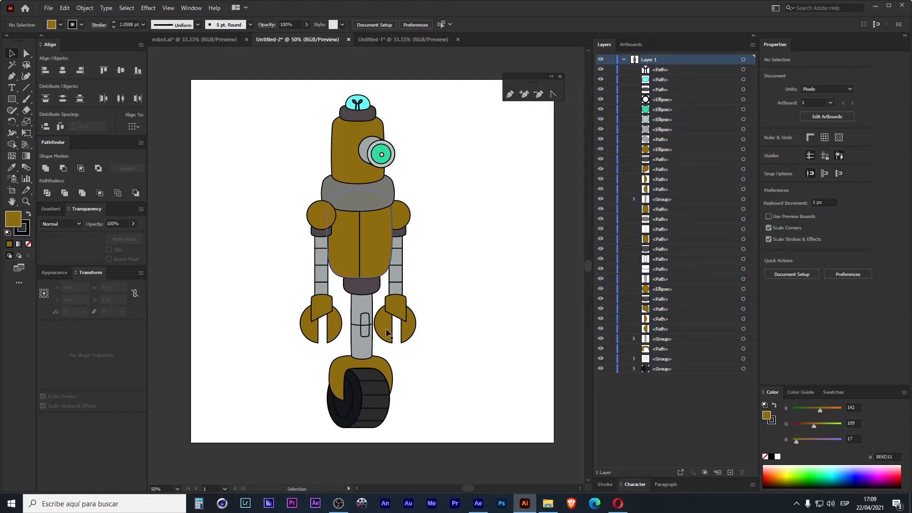
pyautogui.click(752, 45)
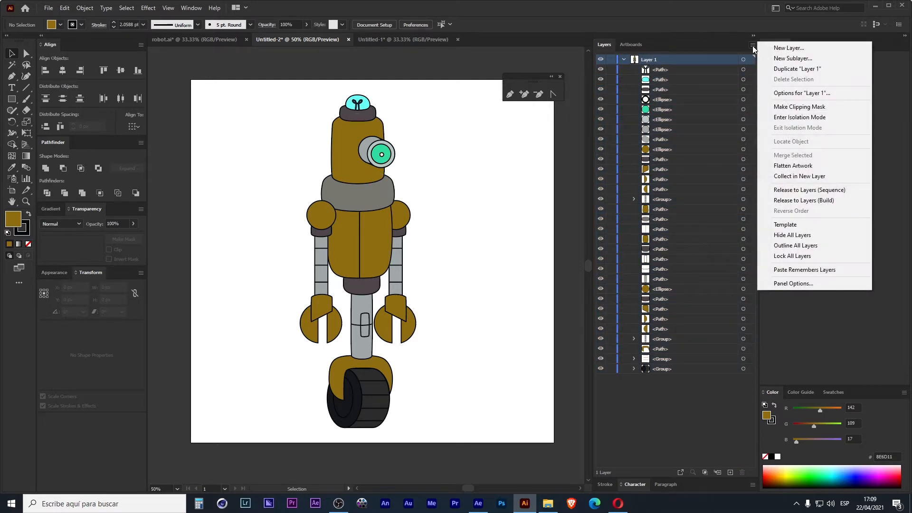
pyautogui.click(753, 46)
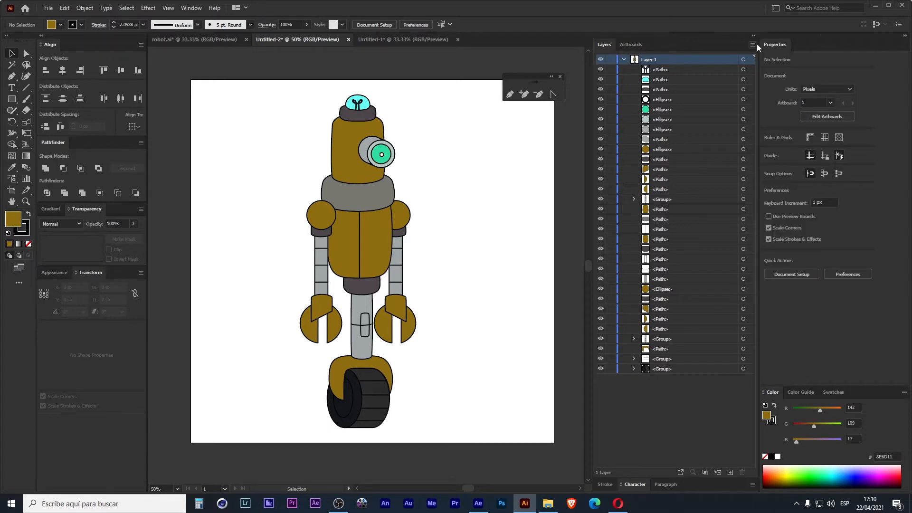
pyautogui.click(752, 46)
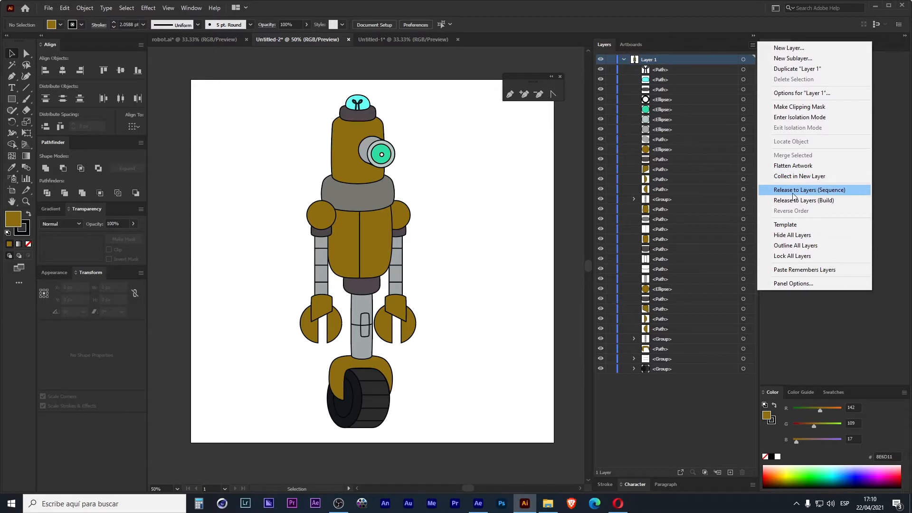
pyautogui.click(845, 190)
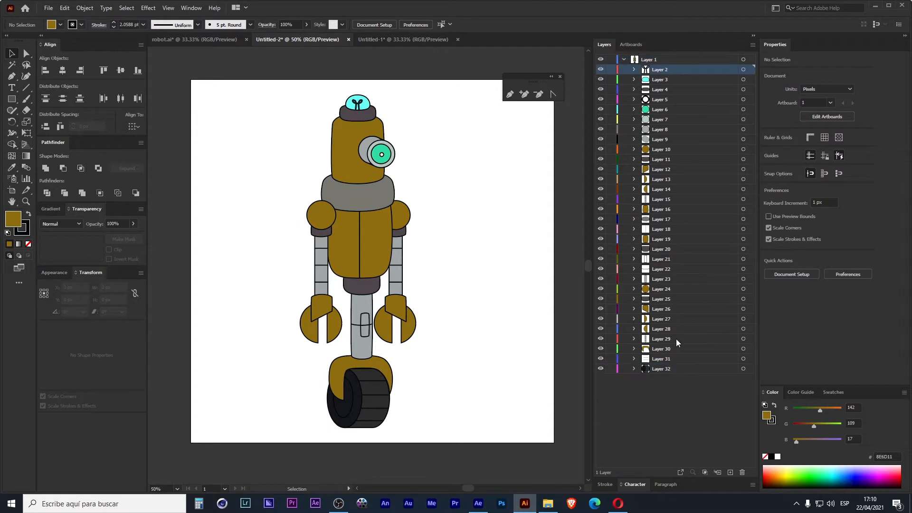
# Move Layers 2 through 32 out of Layer 1 to the top level and delete the emptied Layer 1.
pyautogui.keyDown('shift'); pyautogui.click(665, 369); pyautogui.keyUp('shift')
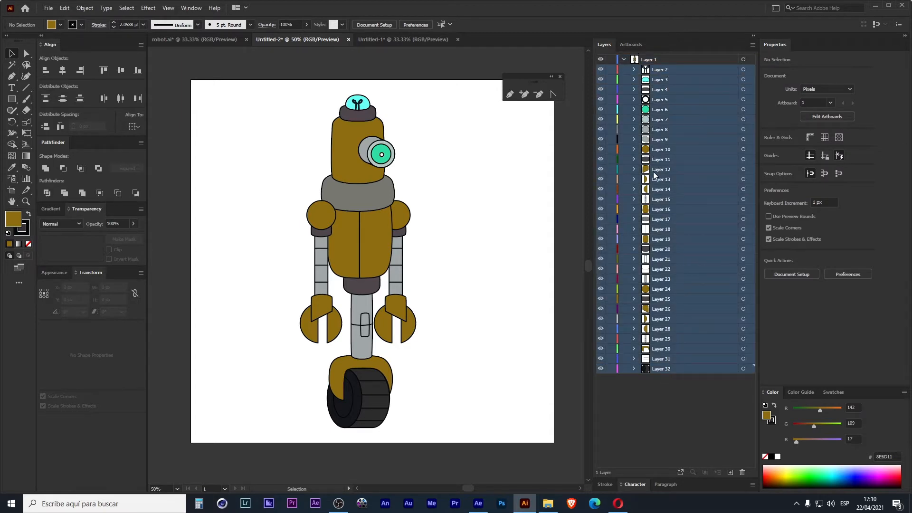
pyautogui.moveTo(656, 69); pyautogui.dragTo(649, 58)
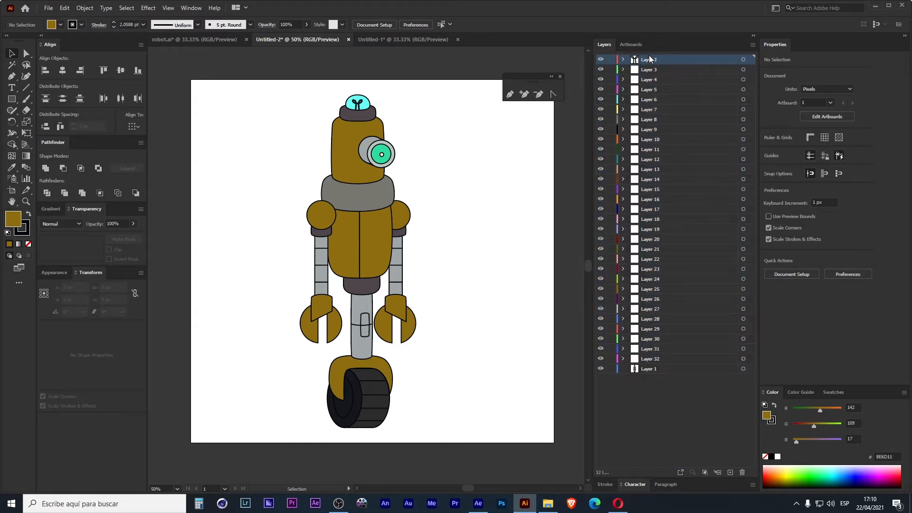
pyautogui.click(664, 372)
pyautogui.click(742, 472)
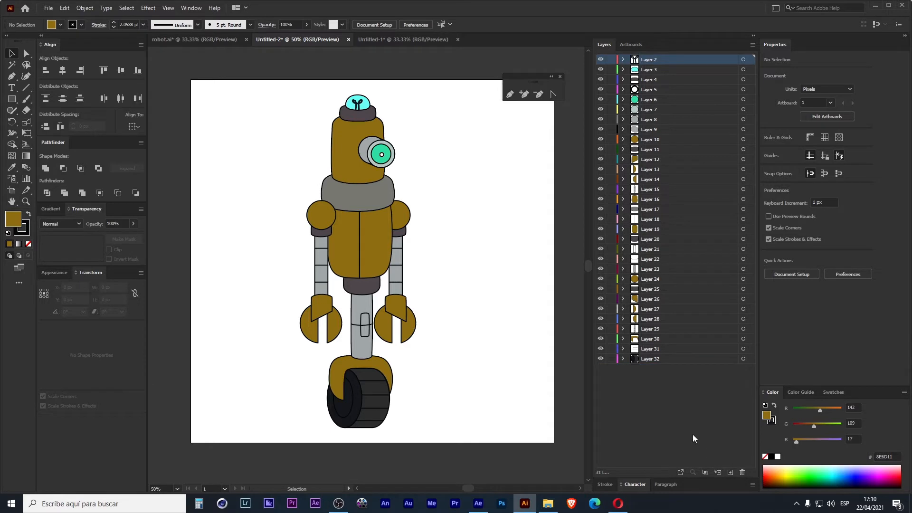
# Try moving the head and the grey shoulder piece away from the robot's body, and undo both moves.
pyautogui.click(689, 434)
pyautogui.moveTo(689, 413); pyautogui.dragTo(570, 31)
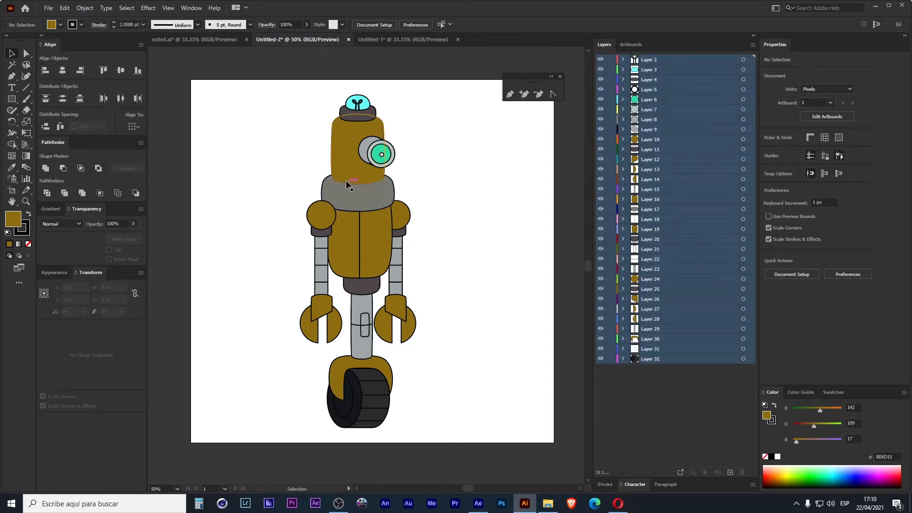
pyautogui.moveTo(347, 172); pyautogui.dragTo(295, 167)
pyautogui.moveTo(375, 196); pyautogui.dragTo(437, 205)
pyautogui.click(381, 230)
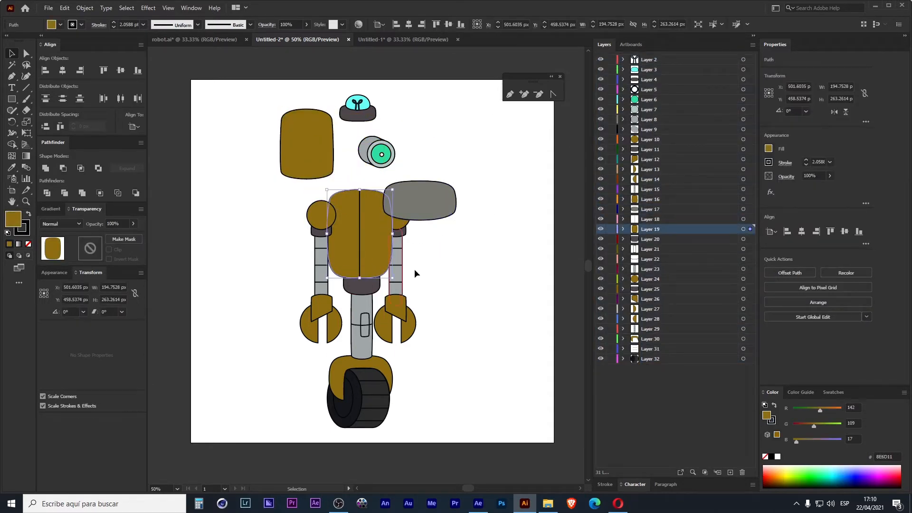
pyautogui.hotkey('ctrl', 'z')
pyautogui.hotkey('ctrl', 'z')
pyautogui.hotkey('ctrl', 'z')
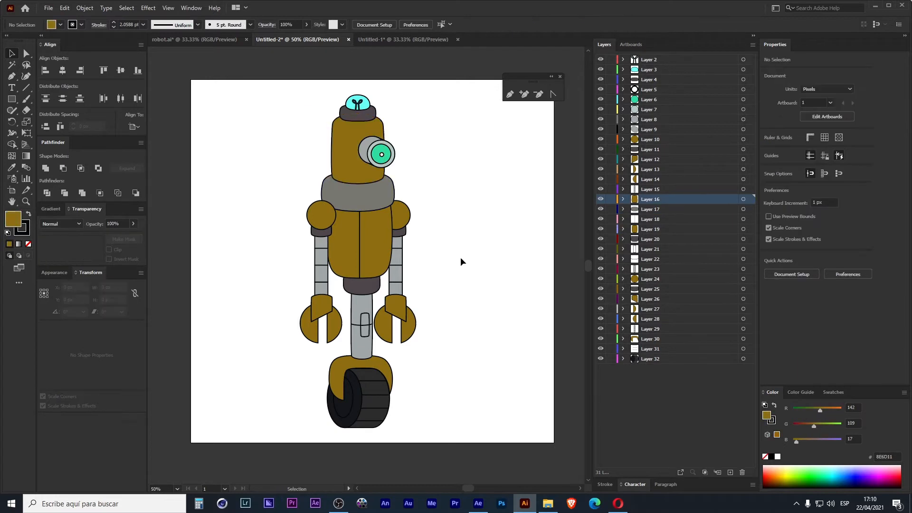
# Review the robot's separated layers and switch to the robot.ai document to examine its named part layers.
pyautogui.click(665, 402)
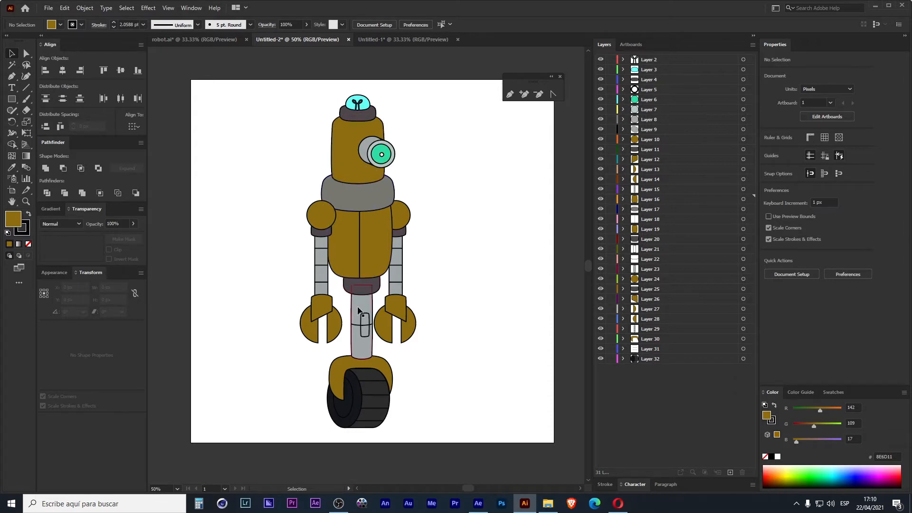
pyautogui.click(645, 360)
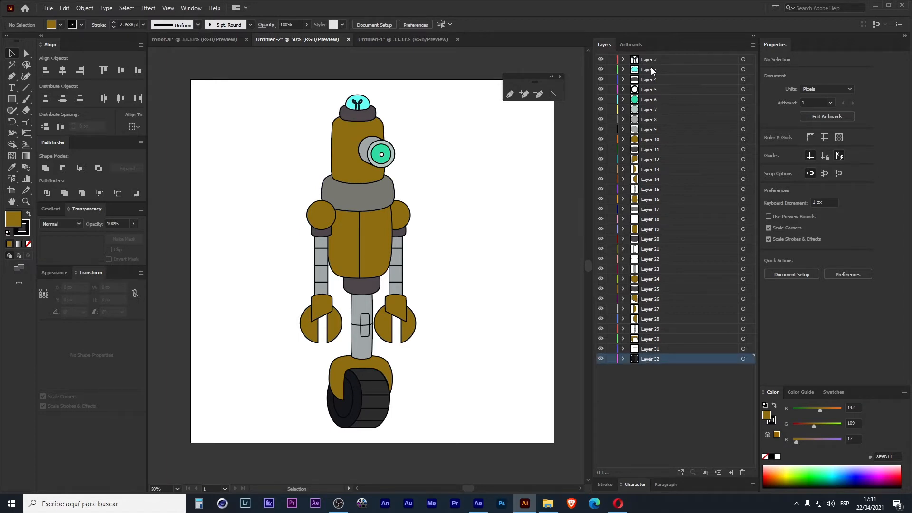
pyautogui.click(658, 299)
pyautogui.click(650, 279)
pyautogui.click(650, 270)
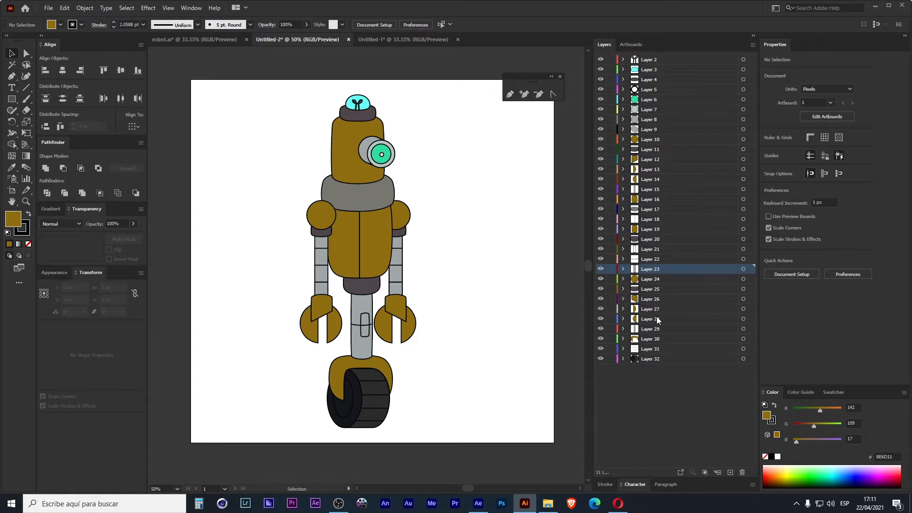
pyautogui.click(222, 39)
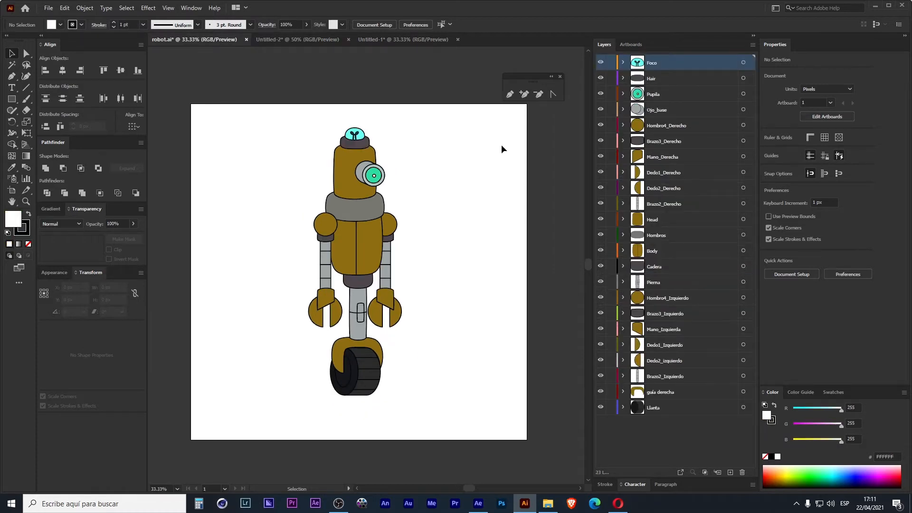
pyautogui.click(633, 425)
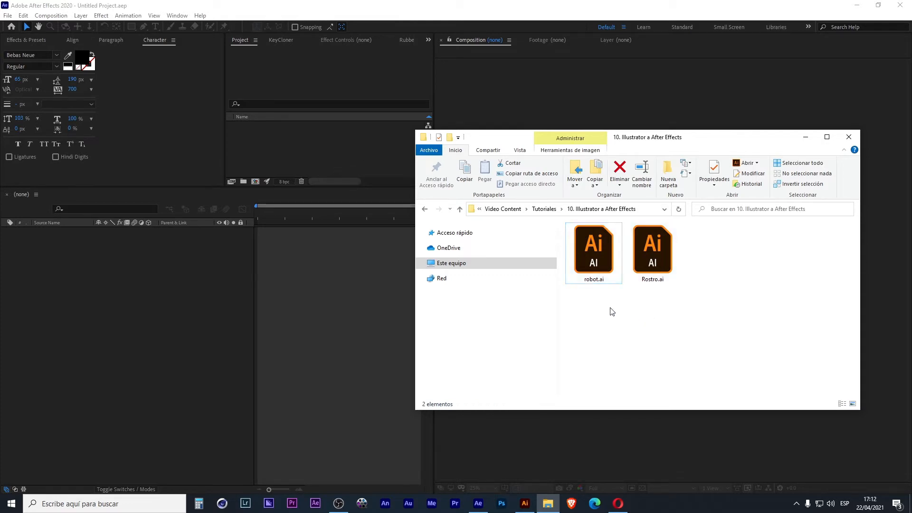
# Bring robot.ai from its folder into the After Effects project and set the import kind to Footage.
pyautogui.moveTo(617, 145); pyautogui.dragTo(675, 150)
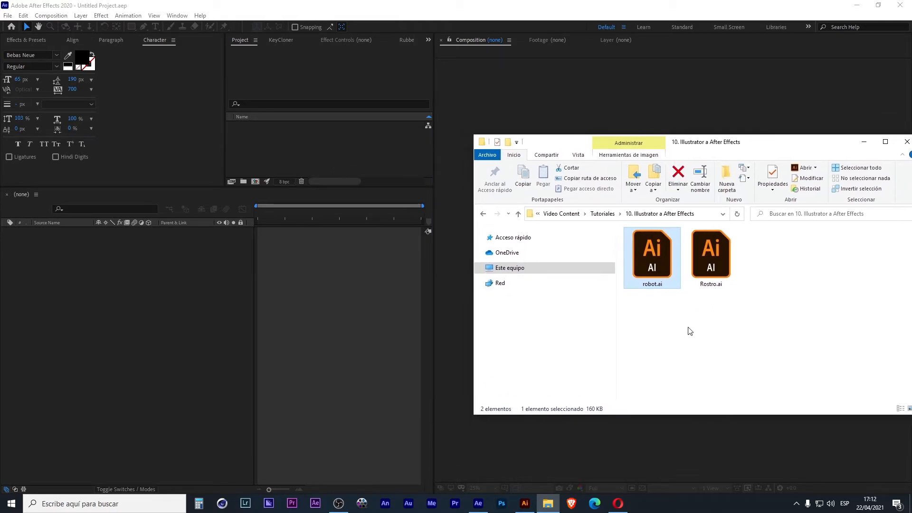
pyautogui.moveTo(652, 281); pyautogui.dragTo(356, 141)
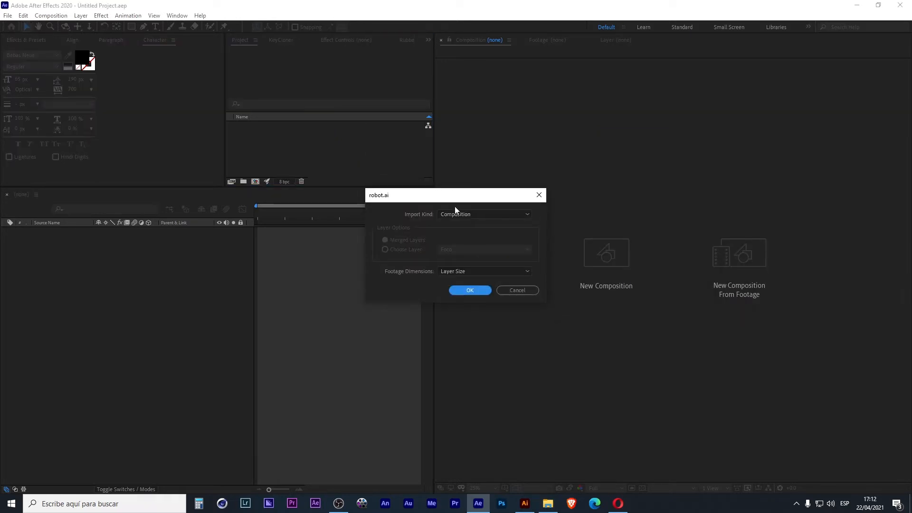
pyautogui.moveTo(453, 196); pyautogui.dragTo(402, 159)
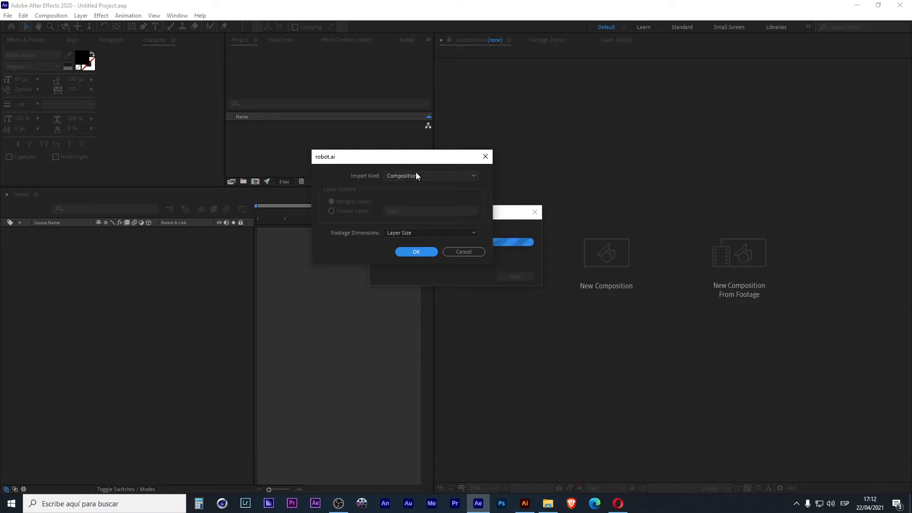
pyautogui.click(416, 175)
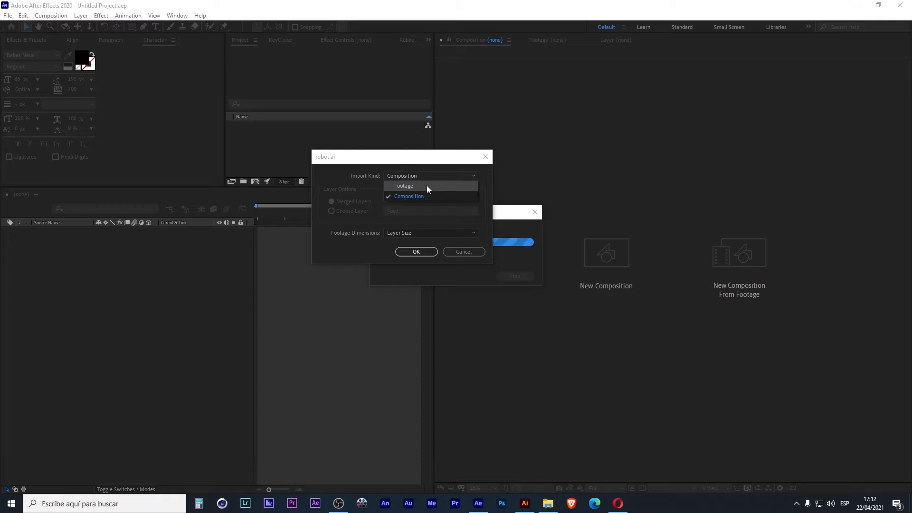
pyautogui.click(431, 186)
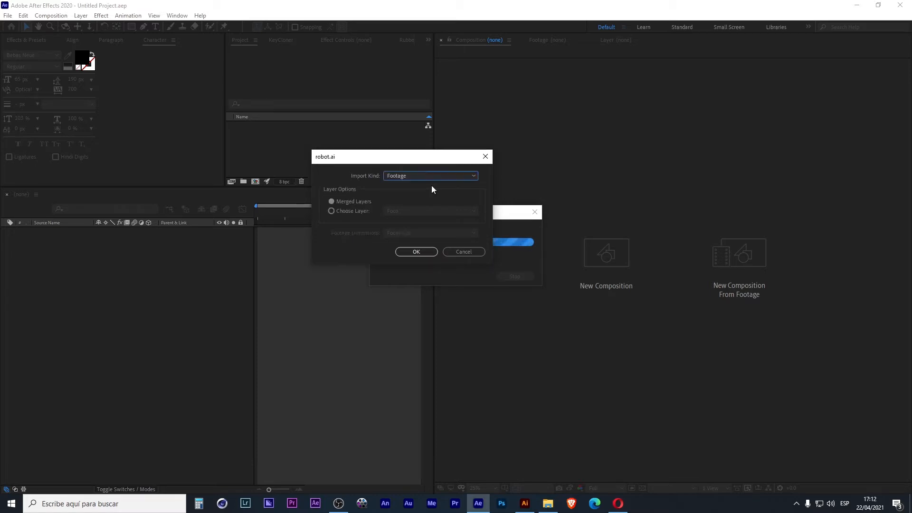
# Enable choosing a single layer for the import and look through the available layers and footage dimension options.
pyautogui.click(366, 210)
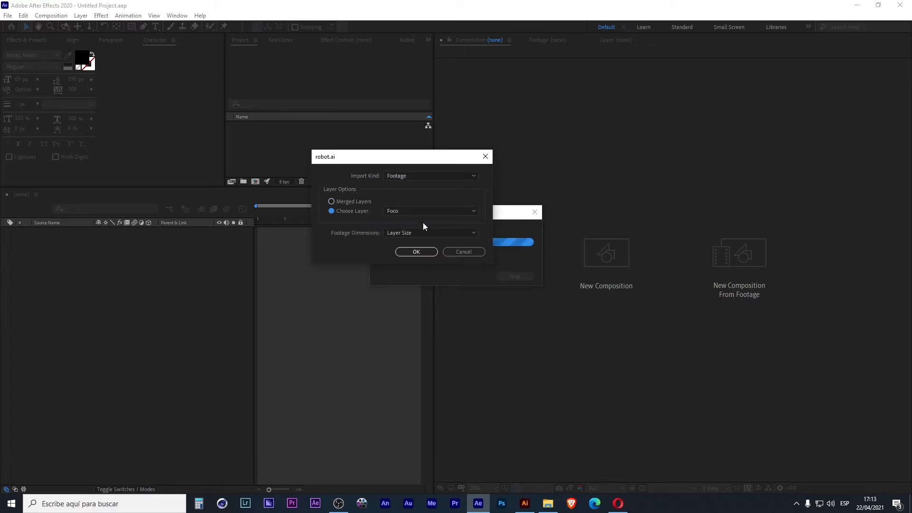
pyautogui.click(431, 211)
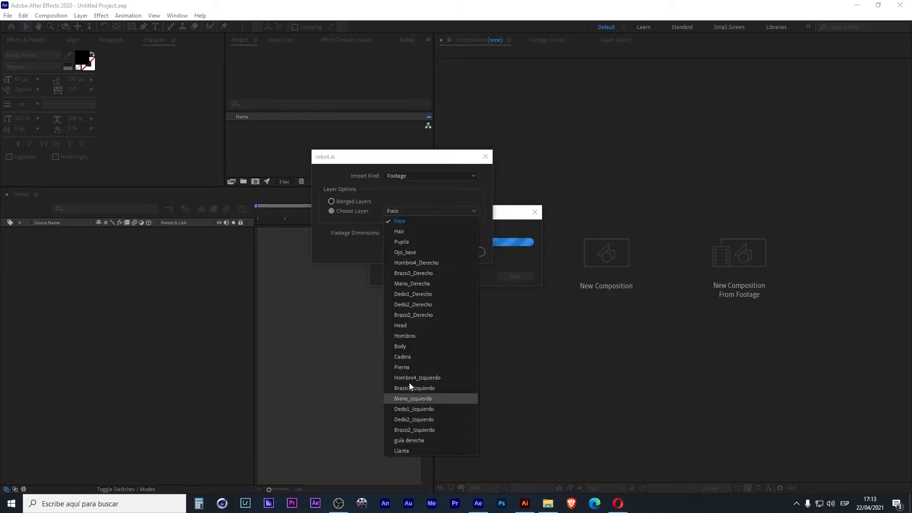
pyautogui.click(412, 210)
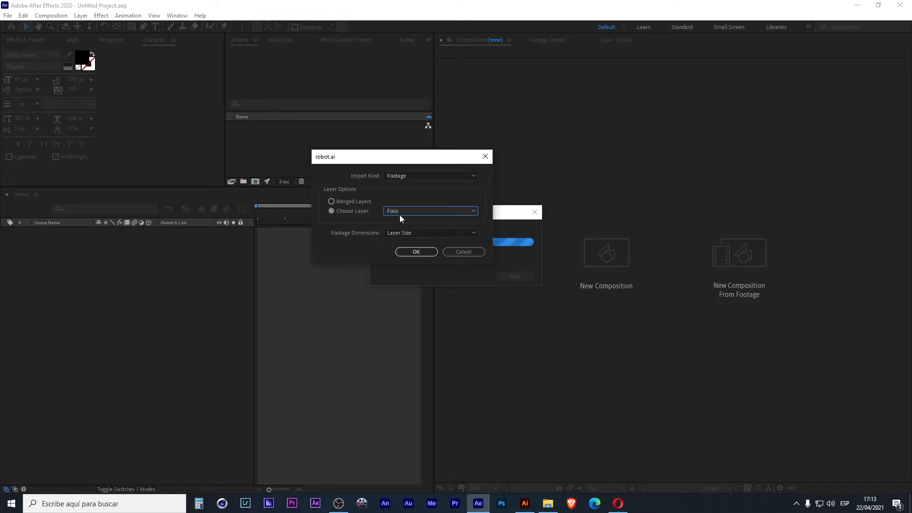
pyautogui.click(412, 235)
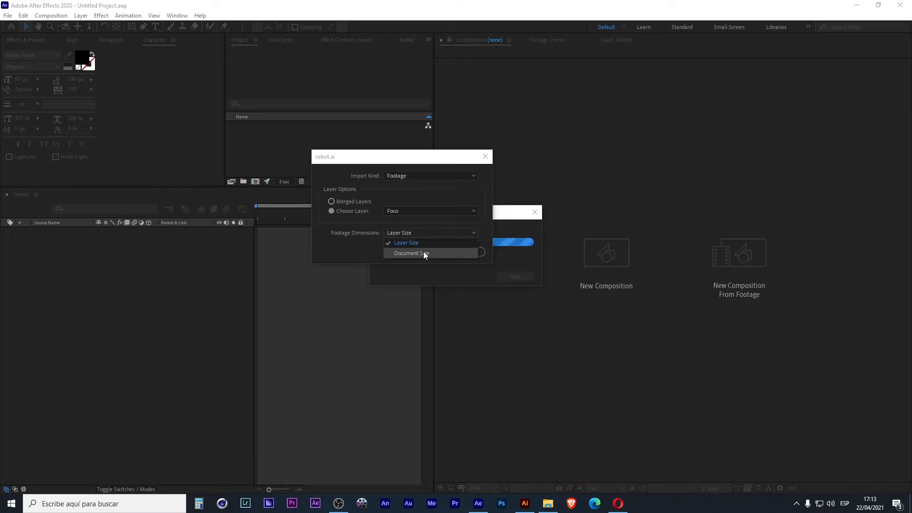
pyautogui.click(395, 221)
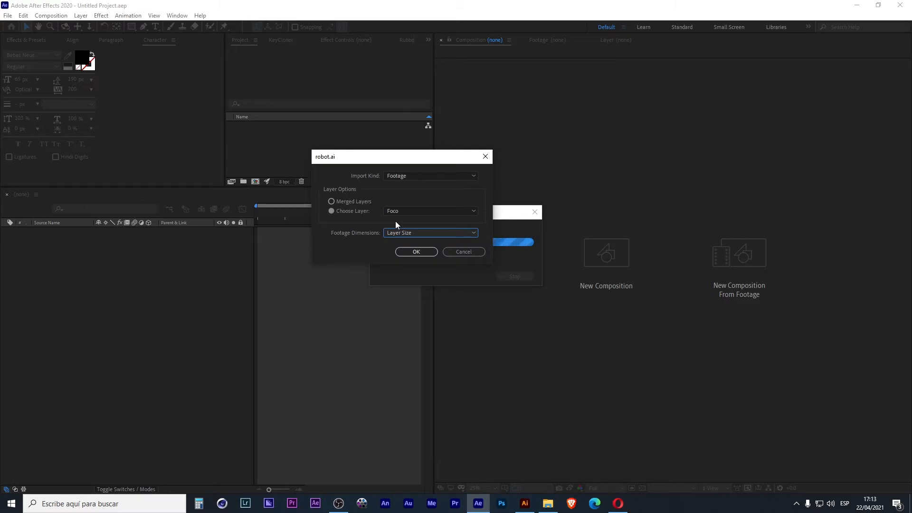
# Import robot.ai as footage with Merged Layers and create a new composition from it.
pyautogui.click(358, 201)
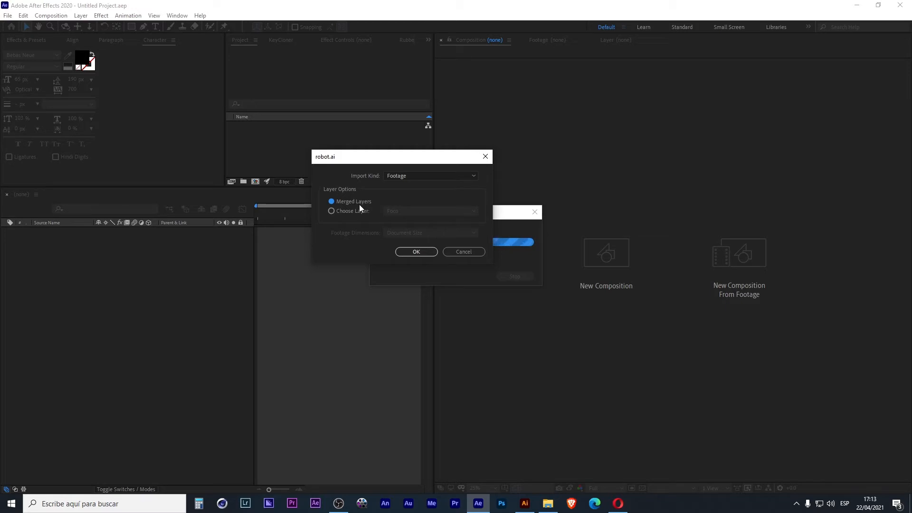
pyautogui.click(425, 253)
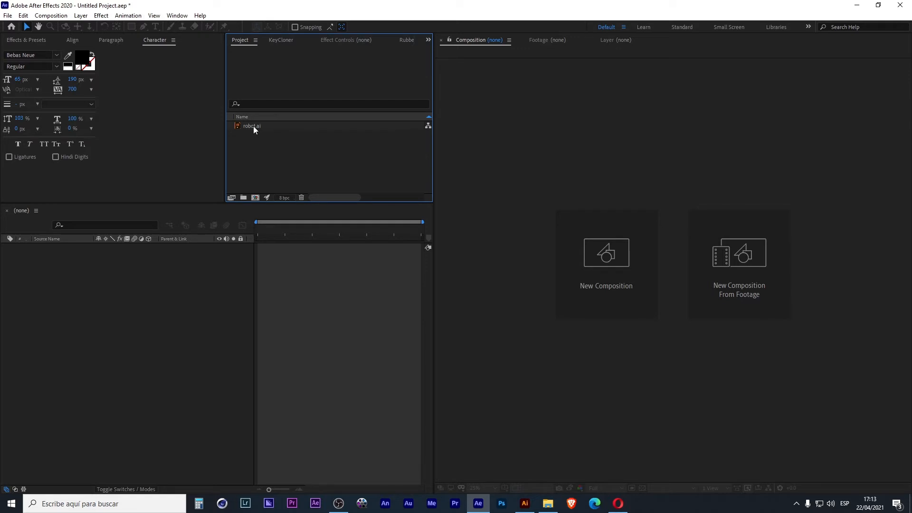
pyautogui.click(253, 126)
pyautogui.moveTo(253, 125); pyautogui.dragTo(256, 196)
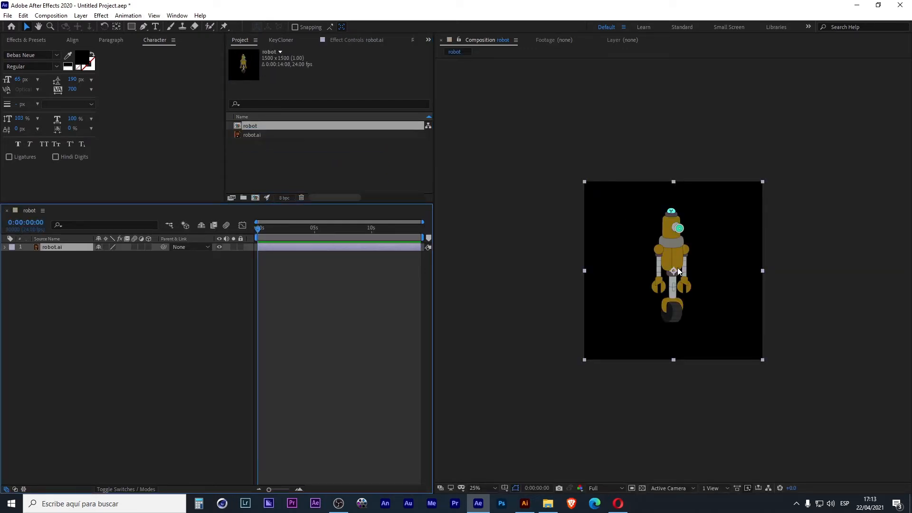
# Turn on the transparency grid in the robot composition, and try moving the merged robot, undoing each move.
pyautogui.scroll(2, 677, 268)
pyautogui.moveTo(716, 245); pyautogui.dragTo(621, 276)
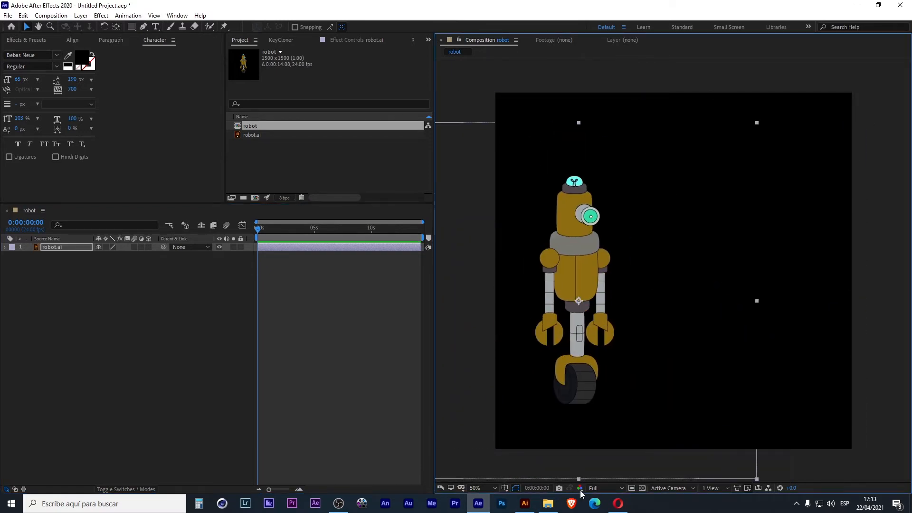
pyautogui.hotkey('ctrl', 'z')
pyautogui.click(642, 489)
pyautogui.moveTo(680, 238); pyautogui.dragTo(629, 236)
pyautogui.hotkey('ctrl', 'z')
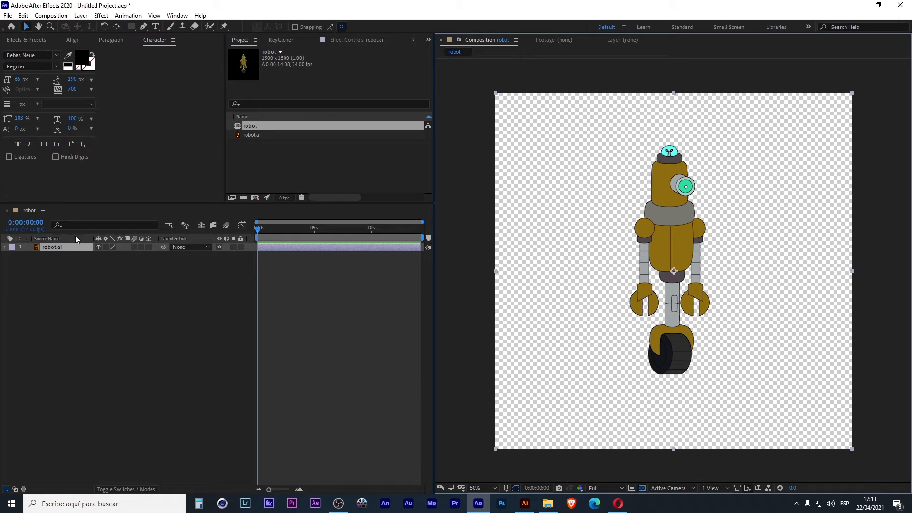
# Delete the robot composition and the merged robot.ai footage from the project.
pyautogui.click(255, 135)
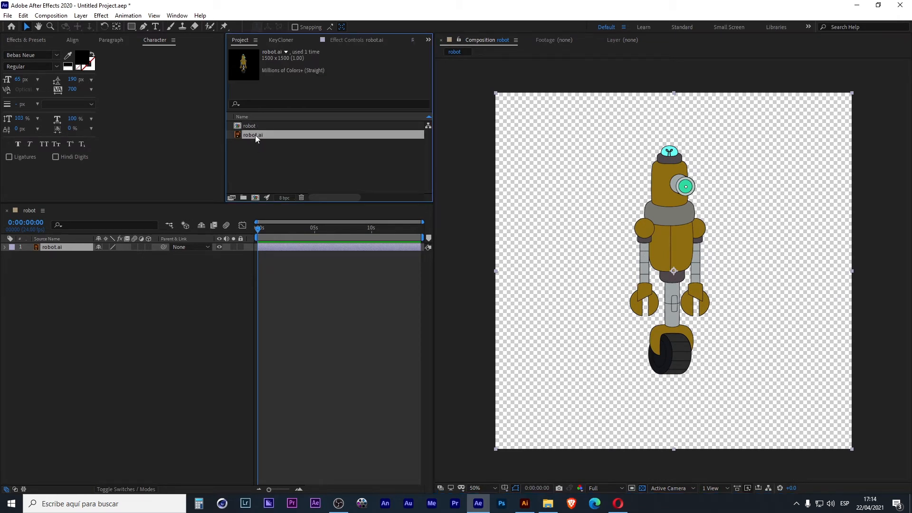
pyautogui.moveTo(290, 175); pyautogui.dragTo(220, 97)
pyautogui.press('Delete')
pyautogui.click(517, 264)
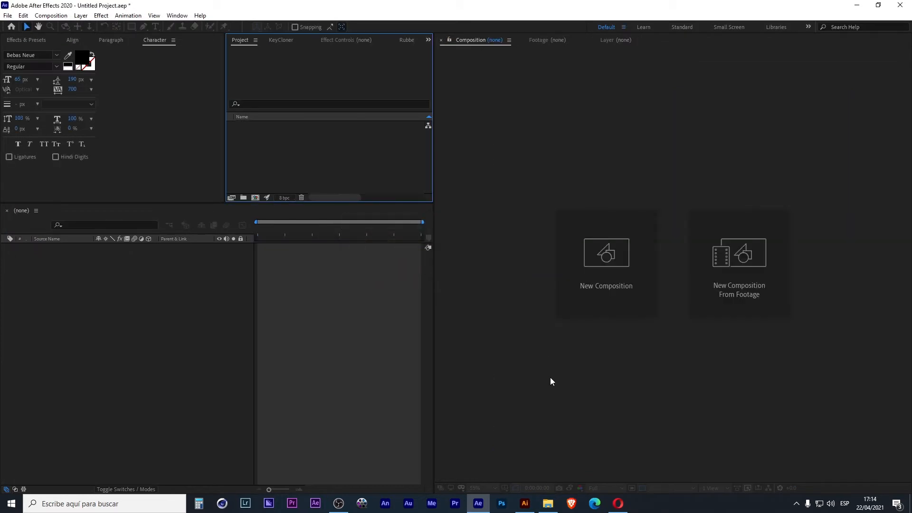
# Import robot.ai as Footage, choosing only the Llanta layer with footage dimensions set to Layer Size.
pyautogui.click(548, 503)
pyautogui.moveTo(638, 289); pyautogui.dragTo(334, 163)
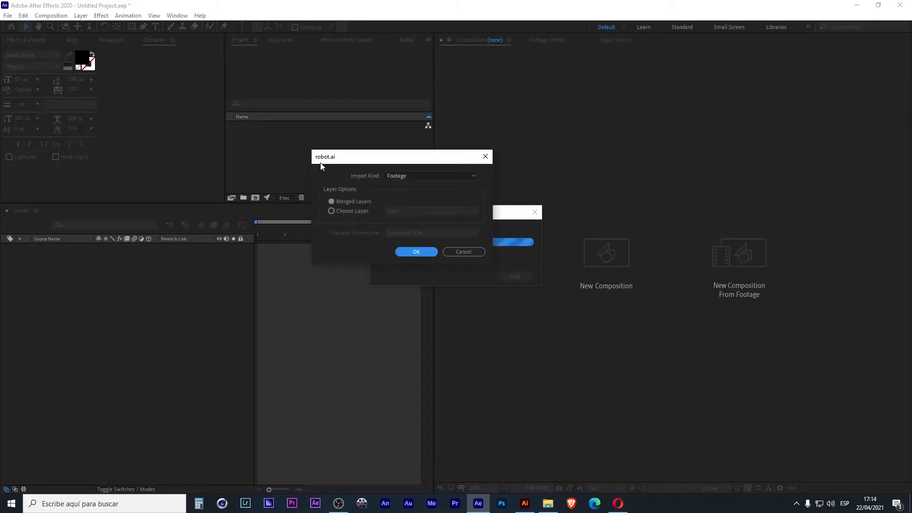
pyautogui.click(406, 175)
pyautogui.click(406, 170)
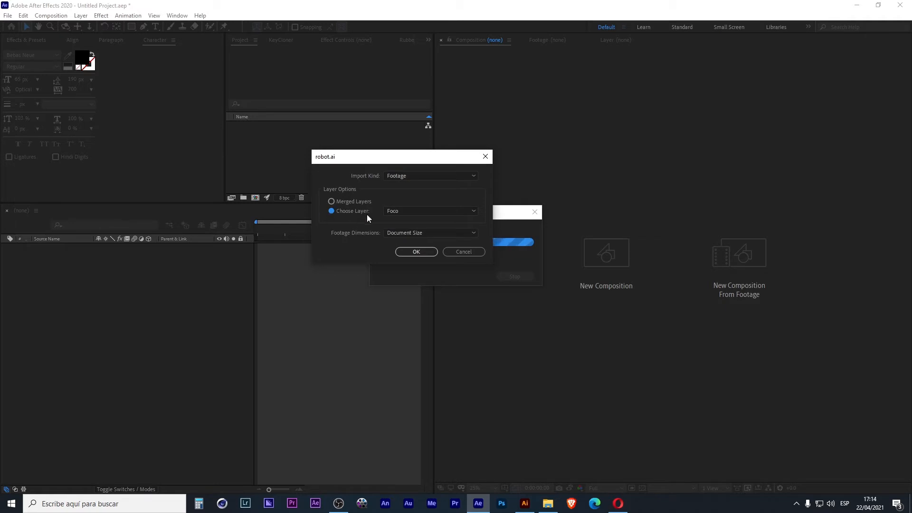
pyautogui.click(406, 212)
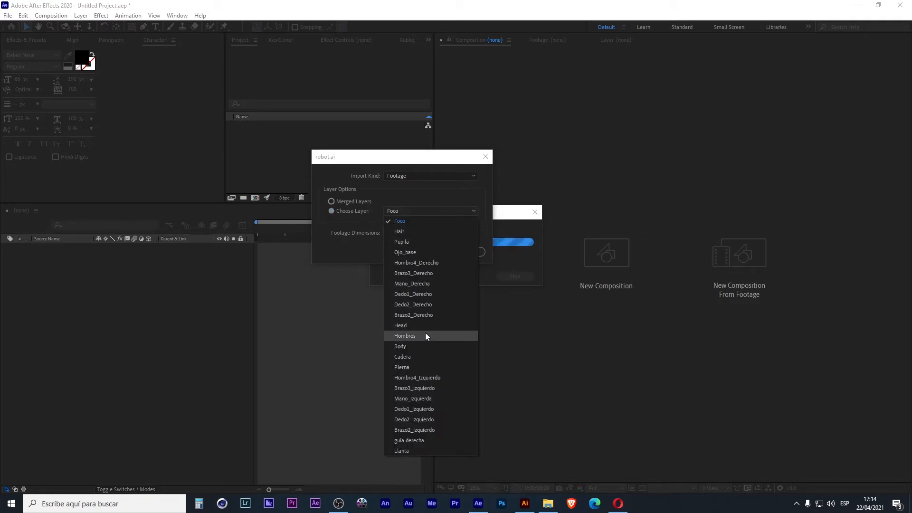
pyautogui.click(403, 452)
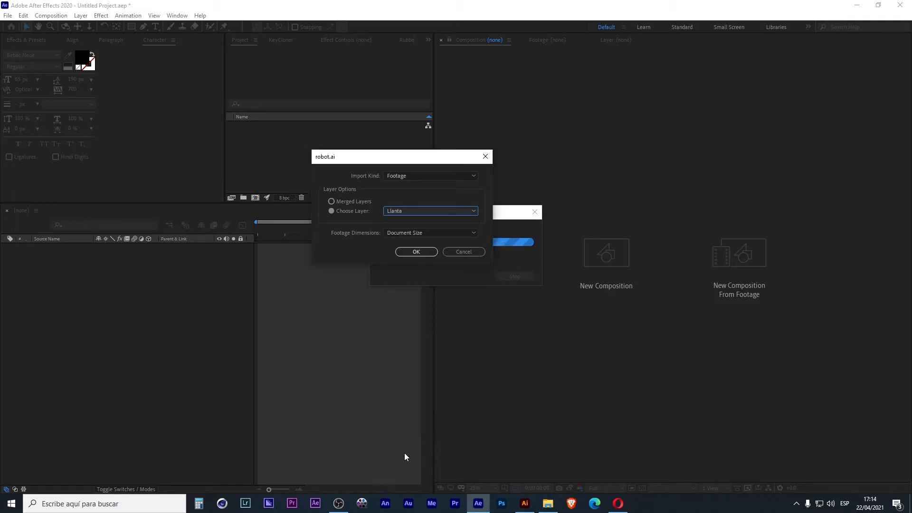
pyautogui.click(444, 230)
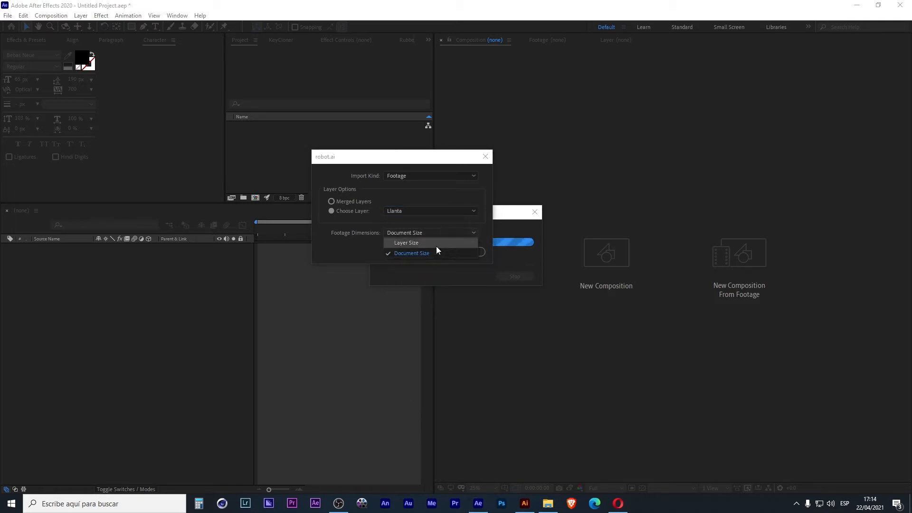
pyautogui.click(410, 243)
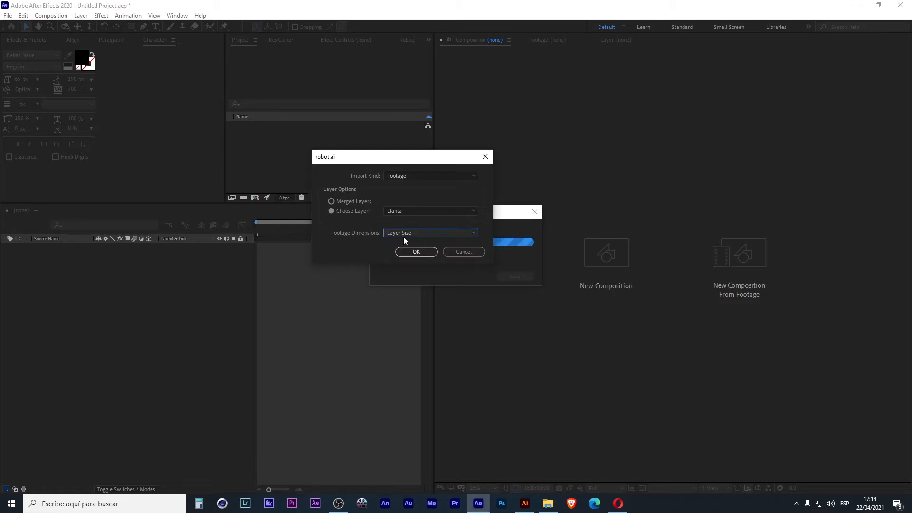
pyautogui.click(423, 252)
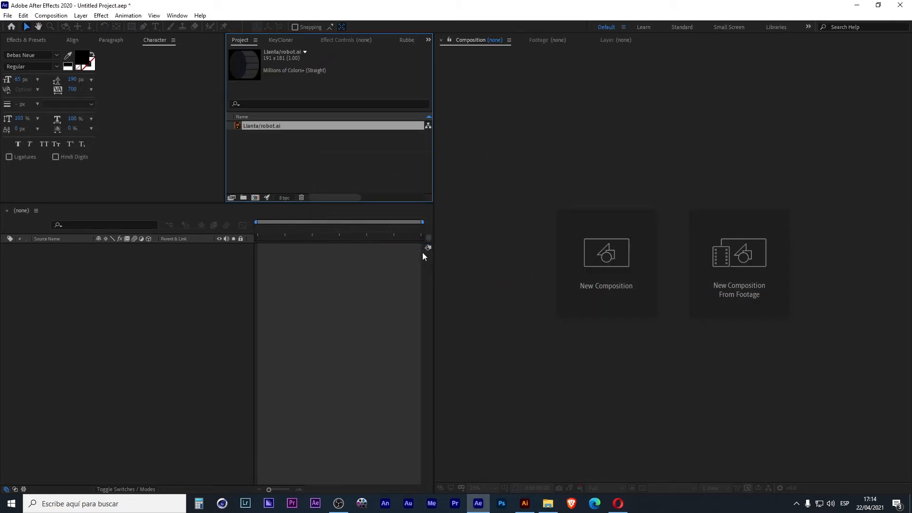
# Create a new composition from the Llanta/robot.ai footage and leave its layer deselected.
pyautogui.moveTo(275, 126); pyautogui.dragTo(256, 198)
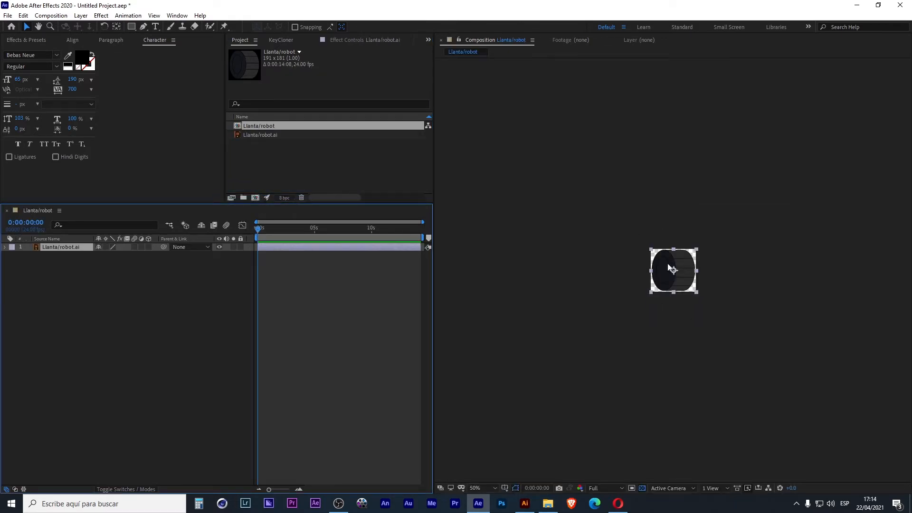
pyautogui.press('.')
pyautogui.press('.')
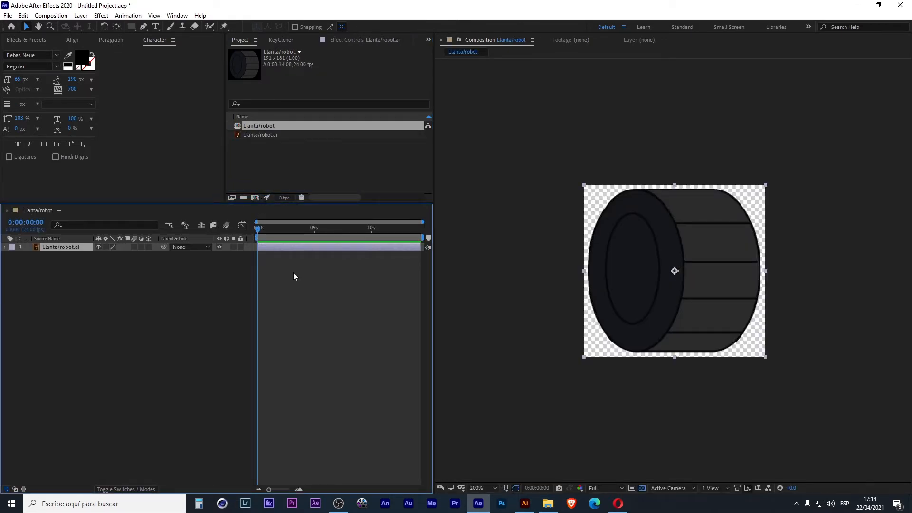
pyautogui.click(293, 276)
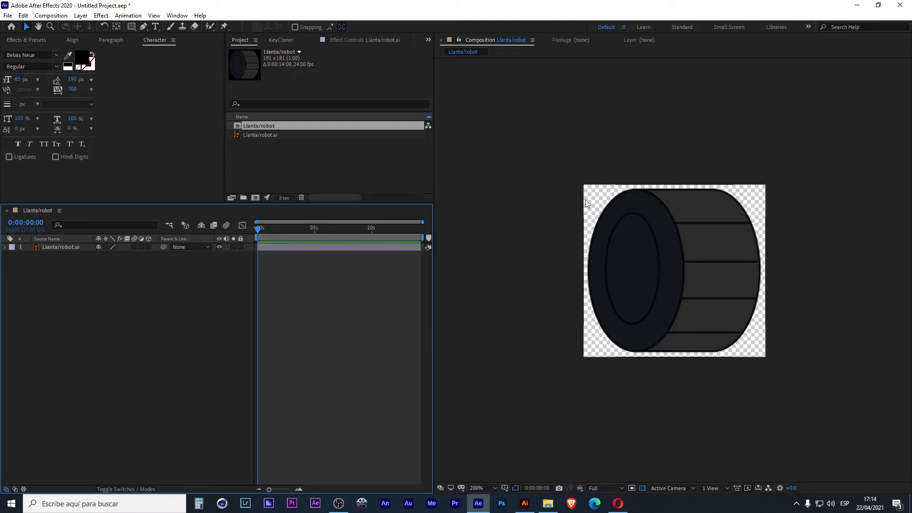
# Import robot.ai as Footage, choosing only the Llanta layer with footage dimensions set to Document Size.
pyautogui.click(90, 249)
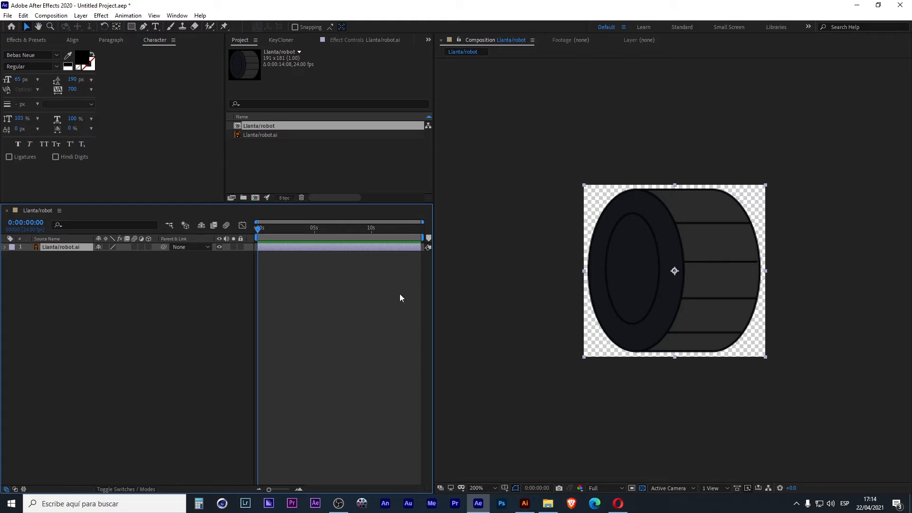
pyautogui.click(262, 180)
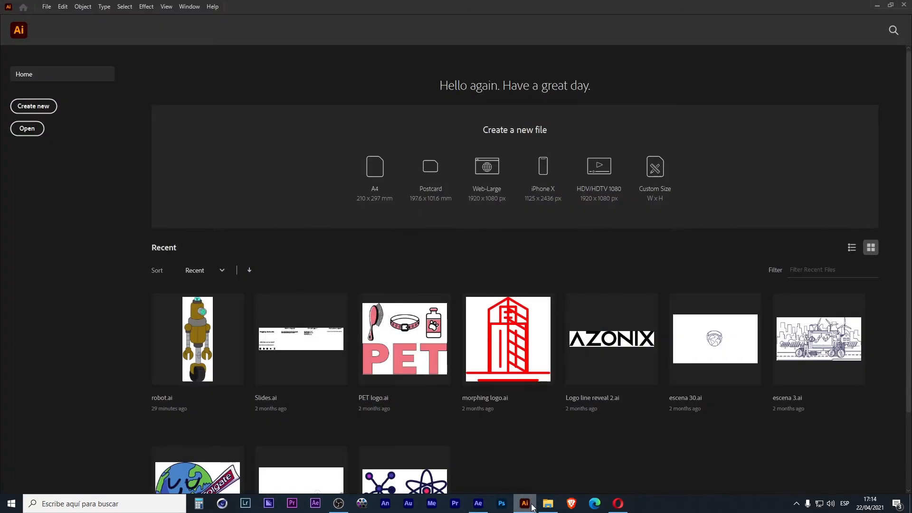
pyautogui.click(548, 504)
pyautogui.moveTo(652, 258); pyautogui.dragTo(303, 176)
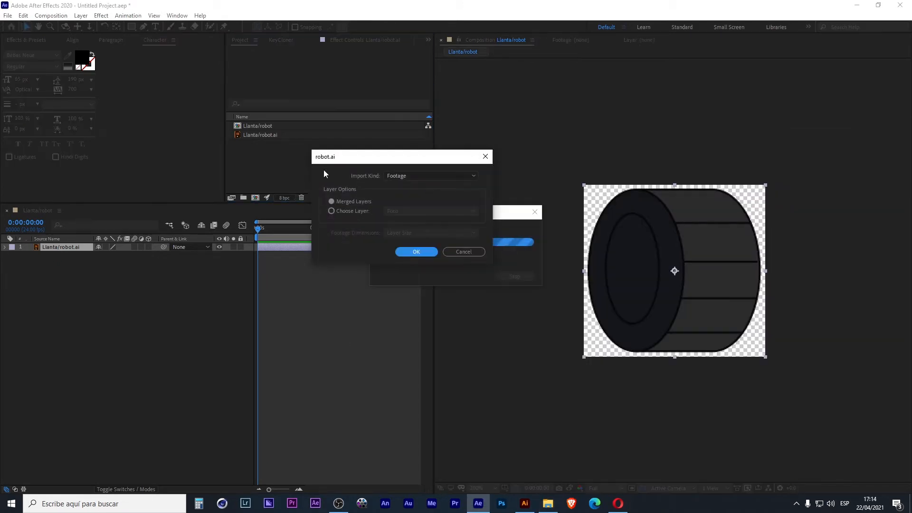
pyautogui.click(351, 209)
pyautogui.click(406, 210)
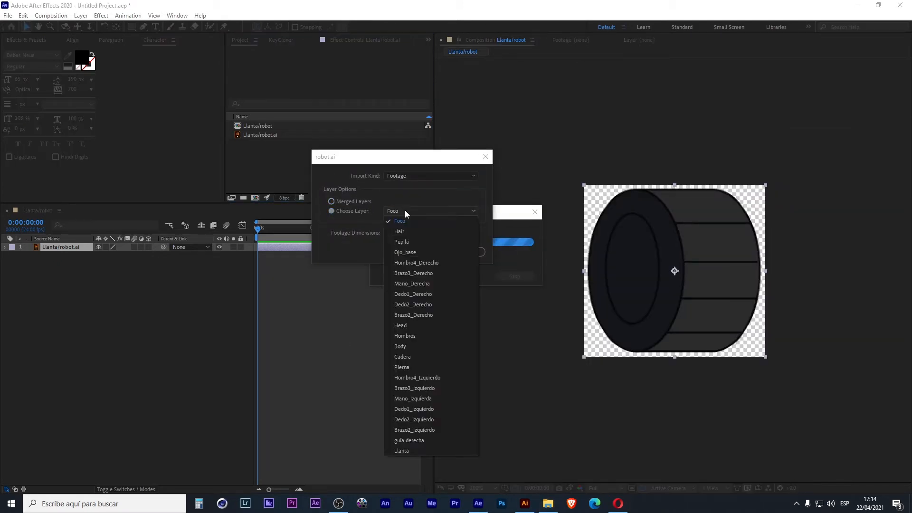
pyautogui.click(429, 440)
pyautogui.click(426, 236)
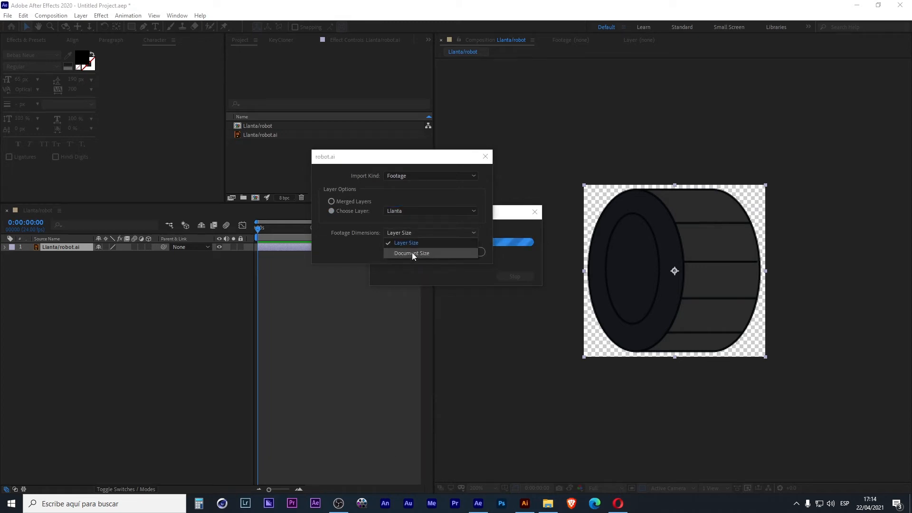
pyautogui.click(421, 254)
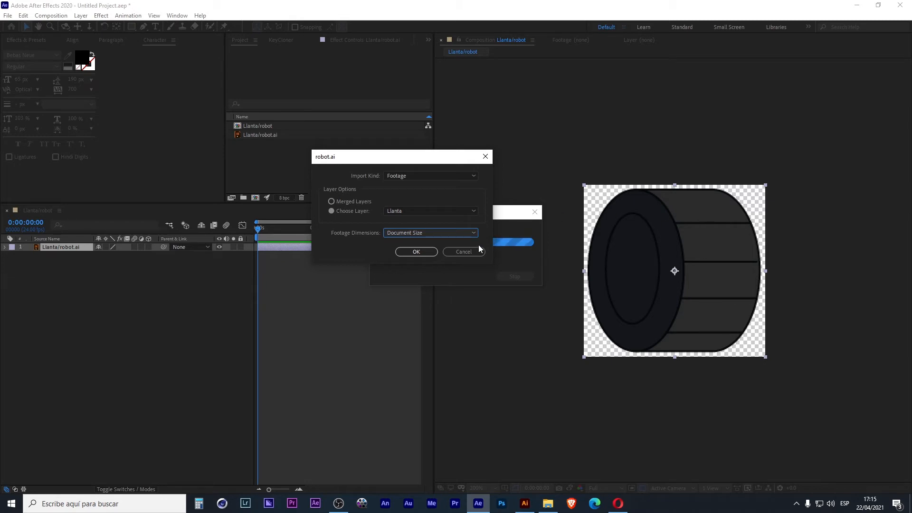
pyautogui.click(415, 253)
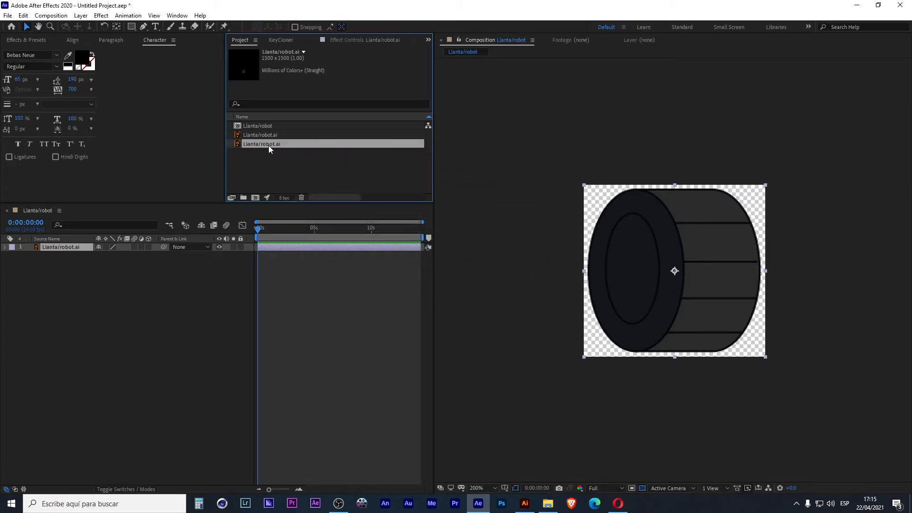
# Create a new composition from the document-sized Llanta/robot.ai footage, then try moving its layer and undo the move.
pyautogui.moveTo(269, 146); pyautogui.dragTo(256, 202)
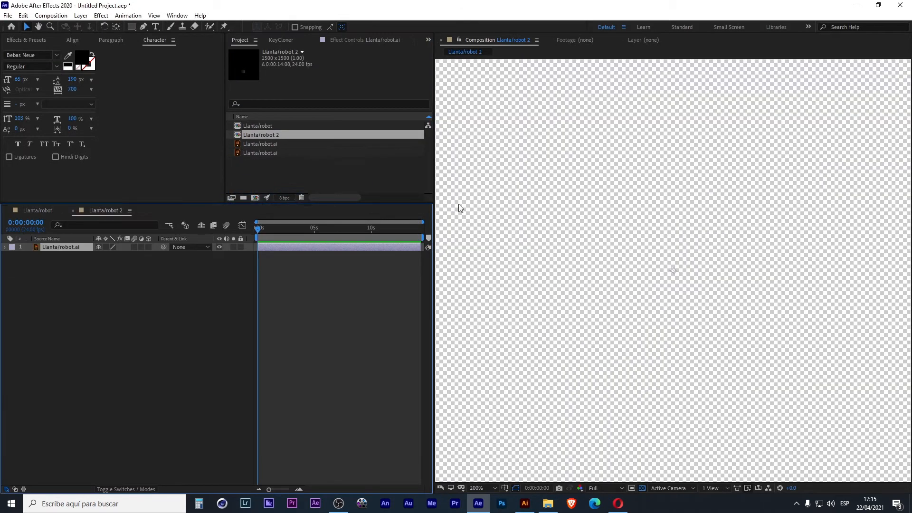
pyautogui.scroll(-4, 639, 221)
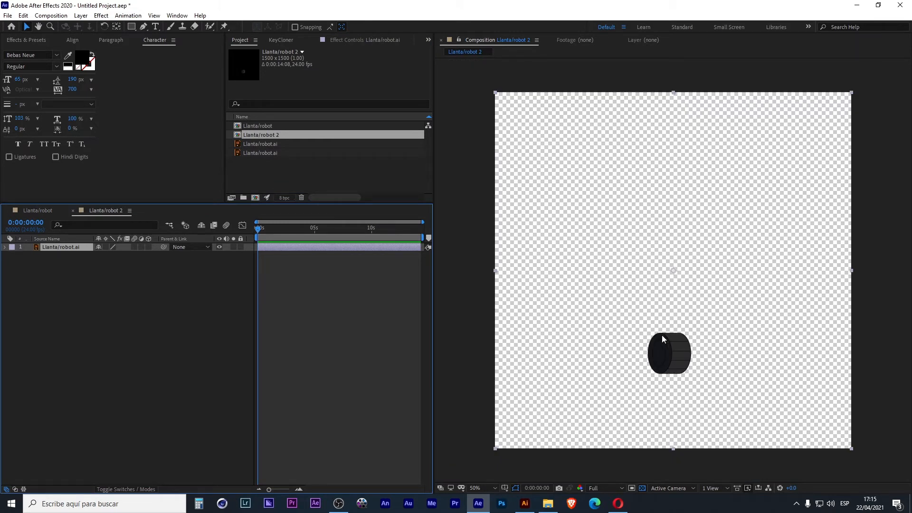
pyautogui.moveTo(573, 207)
pyautogui.mouseDown()
pyautogui.moveTo(656, 182)
pyautogui.moveTo(599, 199)
pyautogui.moveTo(577, 195)
pyautogui.mouseUp()
pyautogui.hotkey('ctrl', 'z')
# Delete both Llanta compositions and both Llanta/robot.ai footage items from the project.
pyautogui.moveTo(268, 161); pyautogui.dragTo(241, 78)
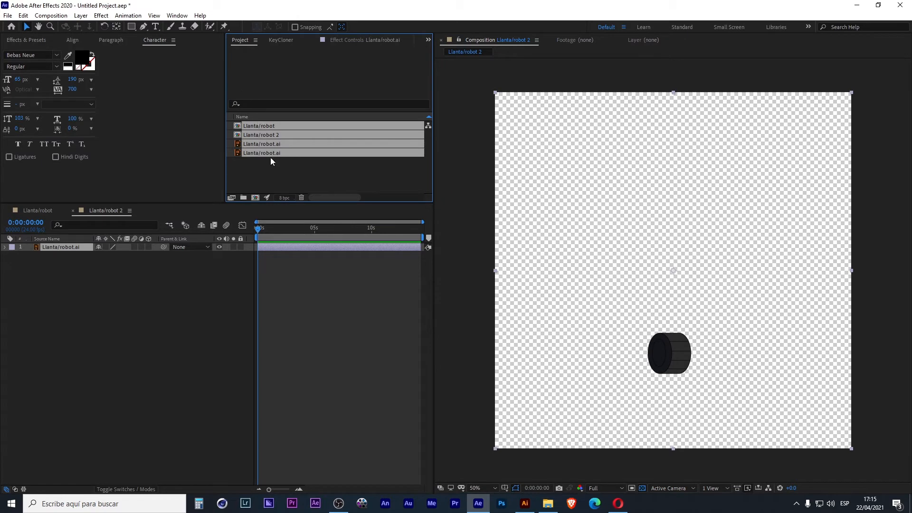
pyautogui.press('Delete')
pyautogui.press('Return')
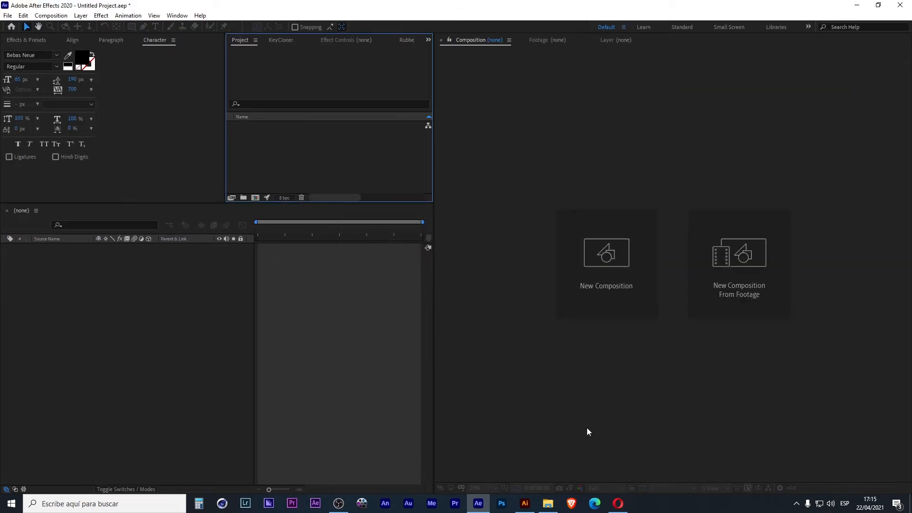
# Import robot.ai as a Composition with footage dimensions set to Document Size.
pyautogui.click(547, 503)
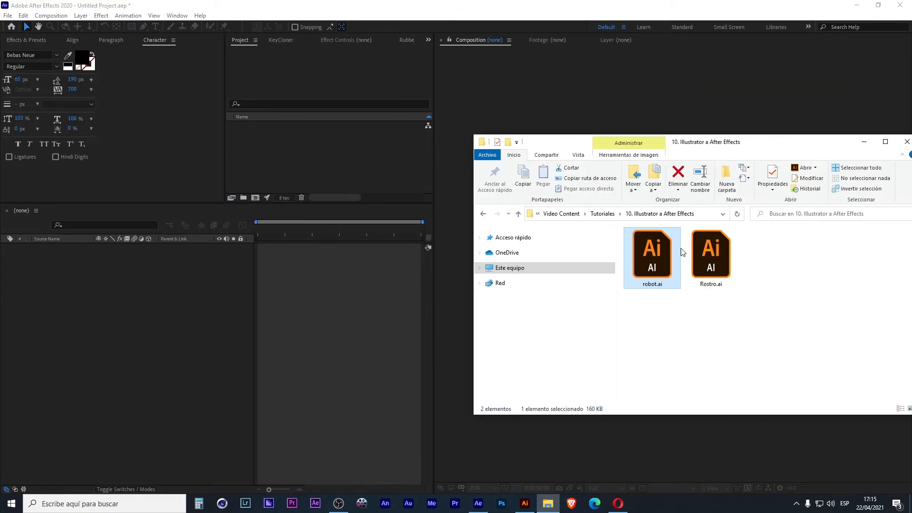
pyautogui.click(339, 175)
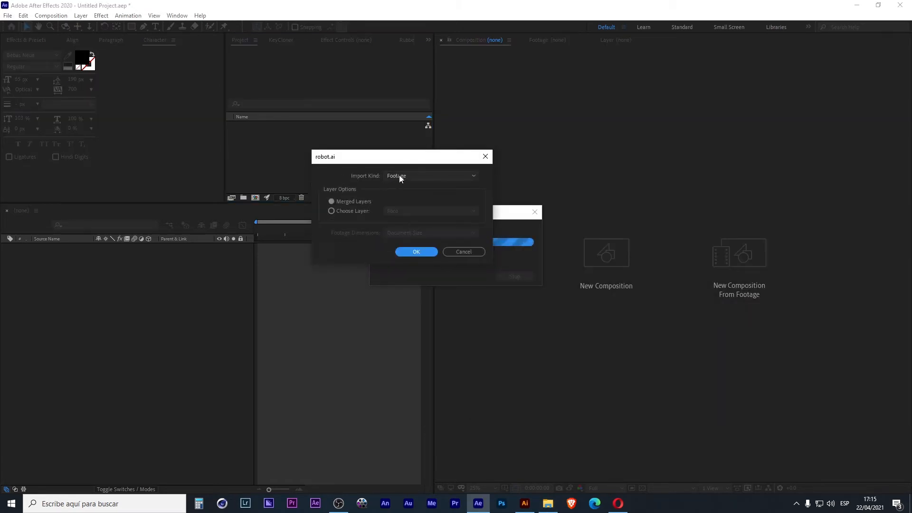
pyautogui.click(399, 175)
pyautogui.click(399, 175)
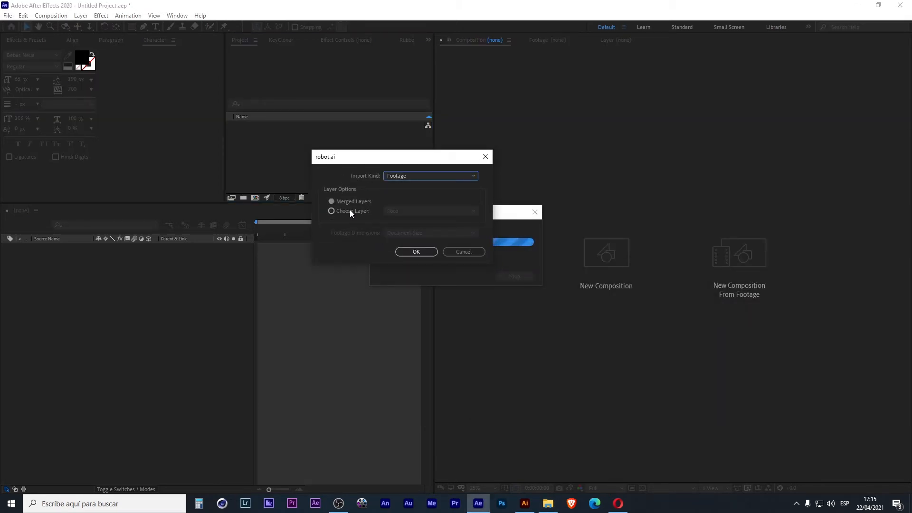
pyautogui.click(420, 176)
pyautogui.click(422, 199)
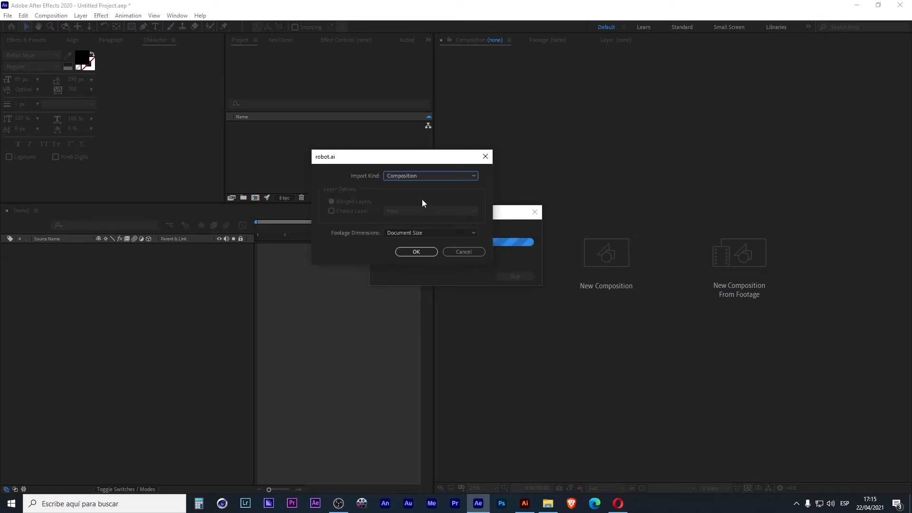
pyautogui.click(428, 231)
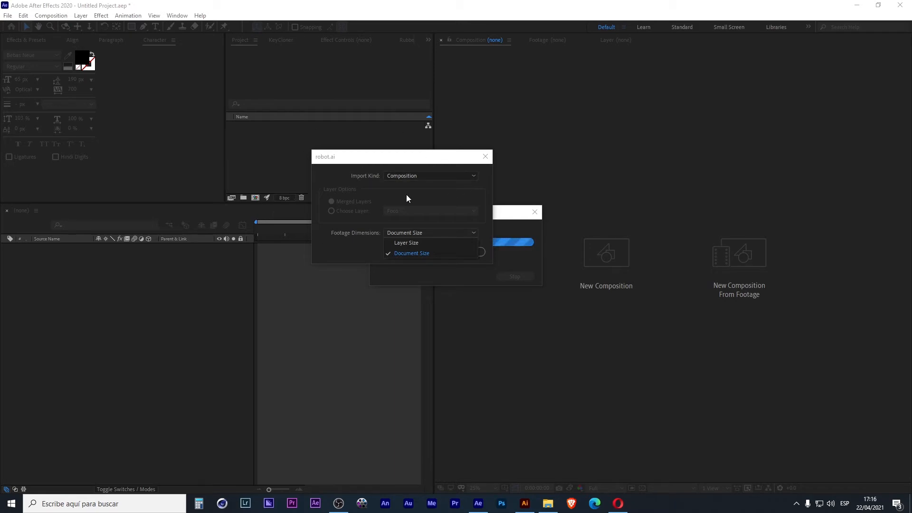
pyautogui.click(425, 224)
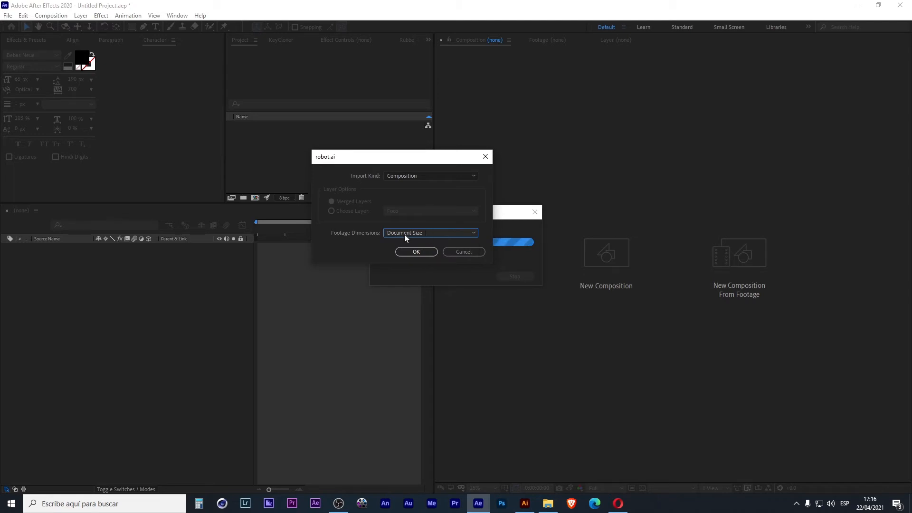
pyautogui.click(416, 251)
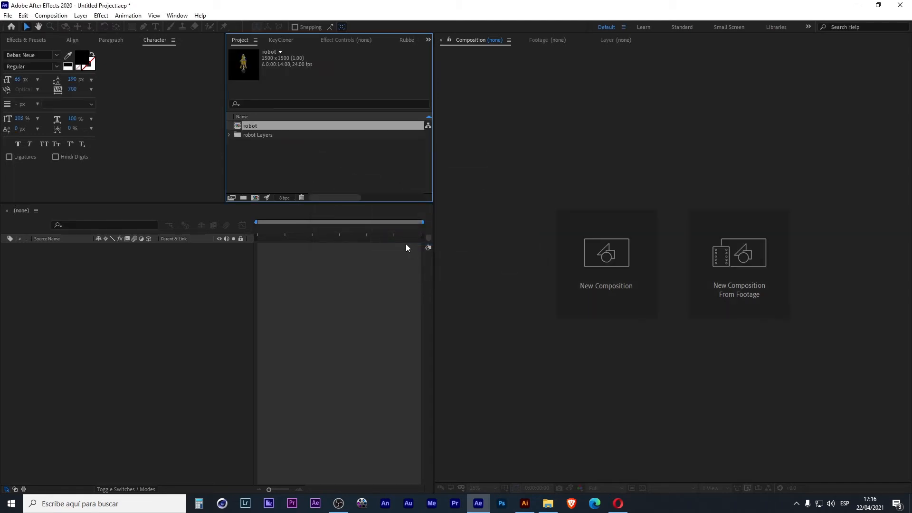
# Examine the contents of the imported robot Layers folder and collapse it again.
pyautogui.click(229, 134)
pyautogui.scroll(-5, 258, 139)
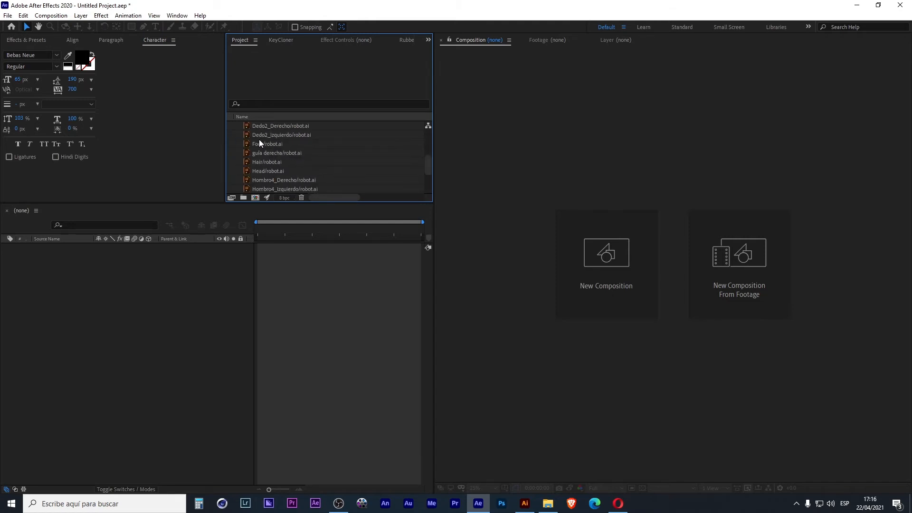
pyautogui.scroll(5, 259, 143)
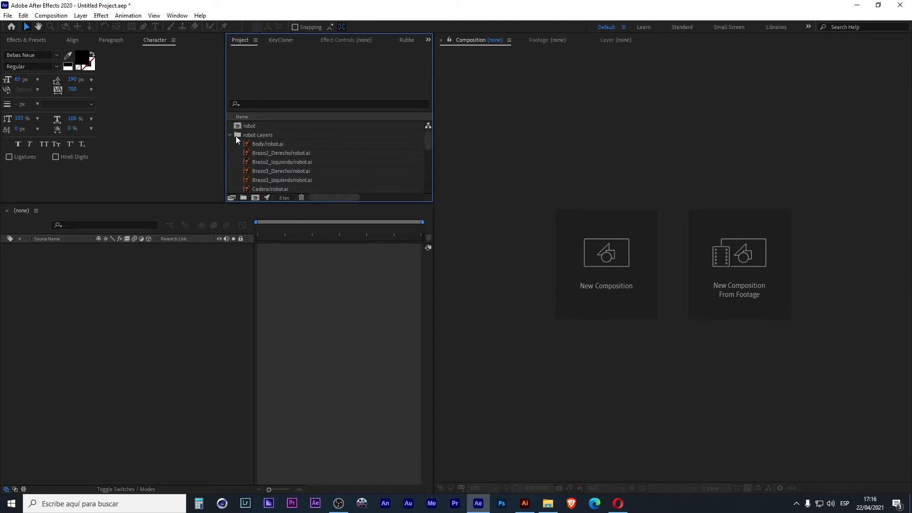
pyautogui.click(230, 135)
pyautogui.click(244, 125)
pyautogui.click(229, 135)
pyautogui.scroll(-1, 252, 149)
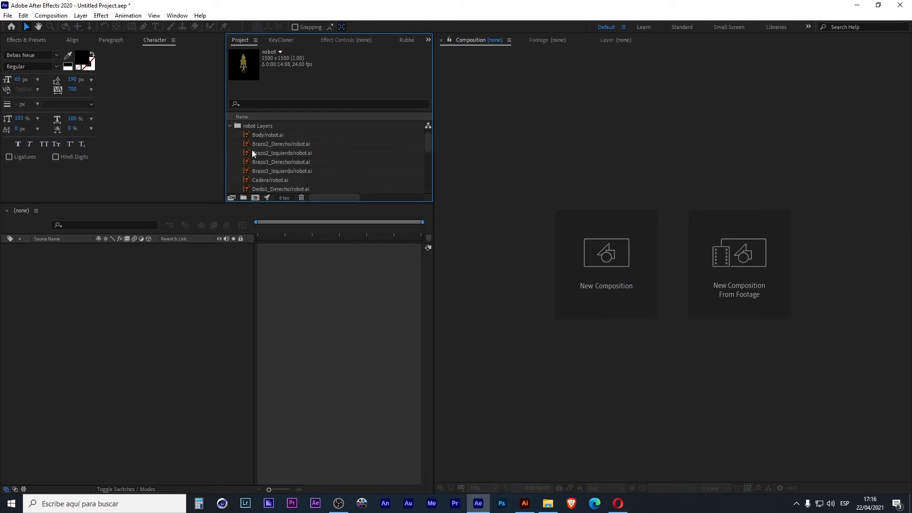
pyautogui.scroll(1, 259, 143)
pyautogui.click(230, 134)
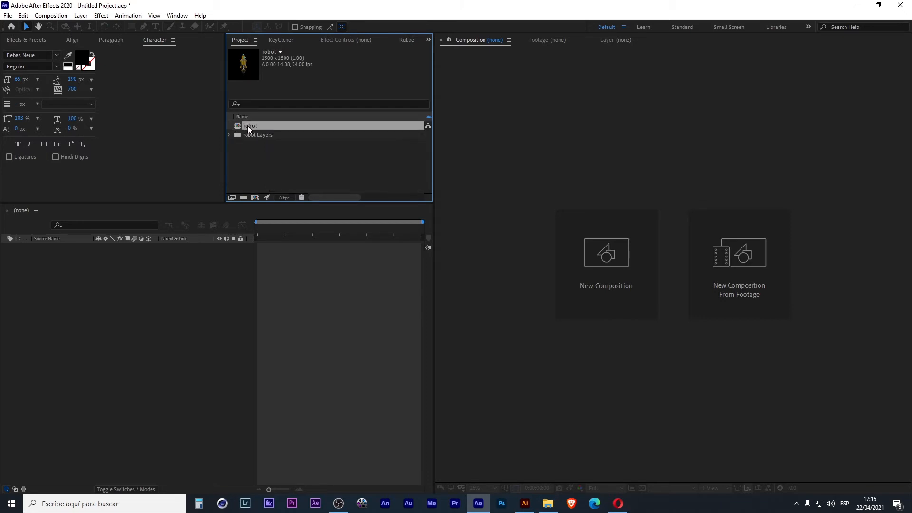
# Open the robot composition at 0:00:03:05 and try moving the Foco layer, undoing both moves.
pyautogui.doubleClick(247, 125)
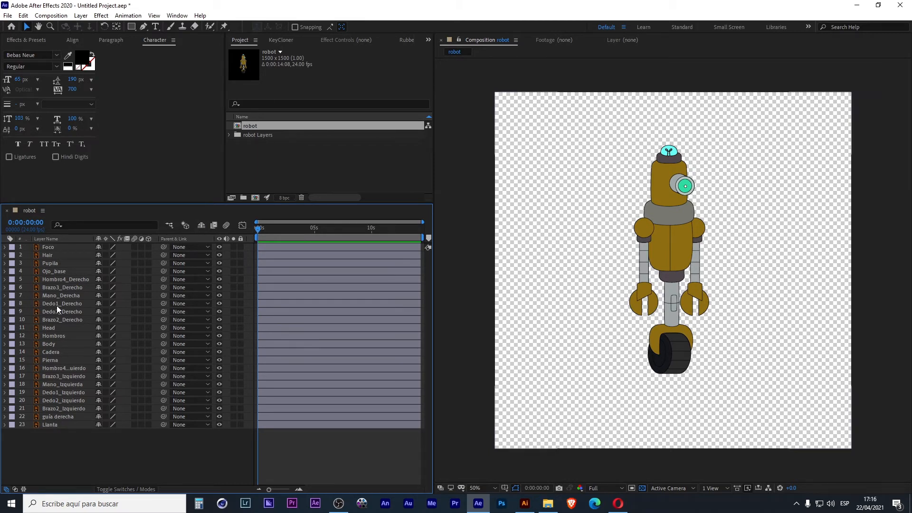
pyautogui.moveTo(296, 235)
pyautogui.mouseDown()
pyautogui.moveTo(316, 232)
pyautogui.moveTo(294, 232)
pyautogui.mouseUp()
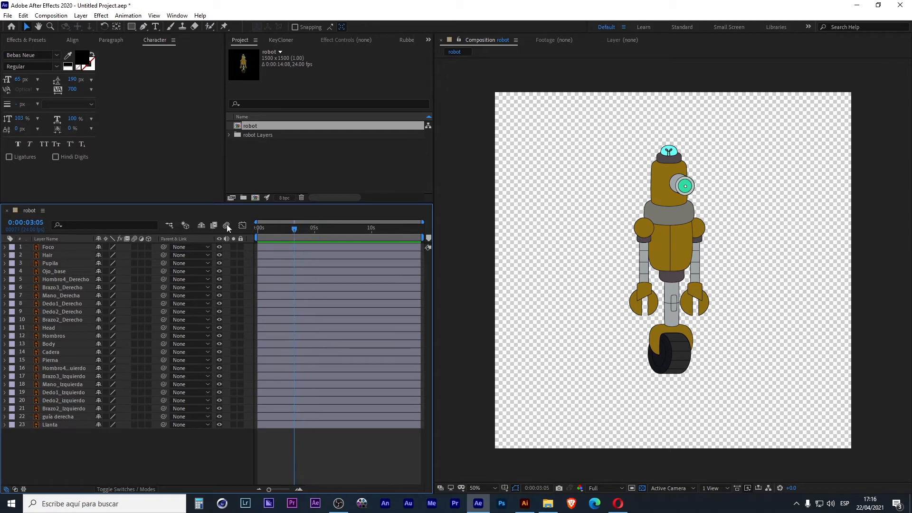
pyautogui.click(72, 248)
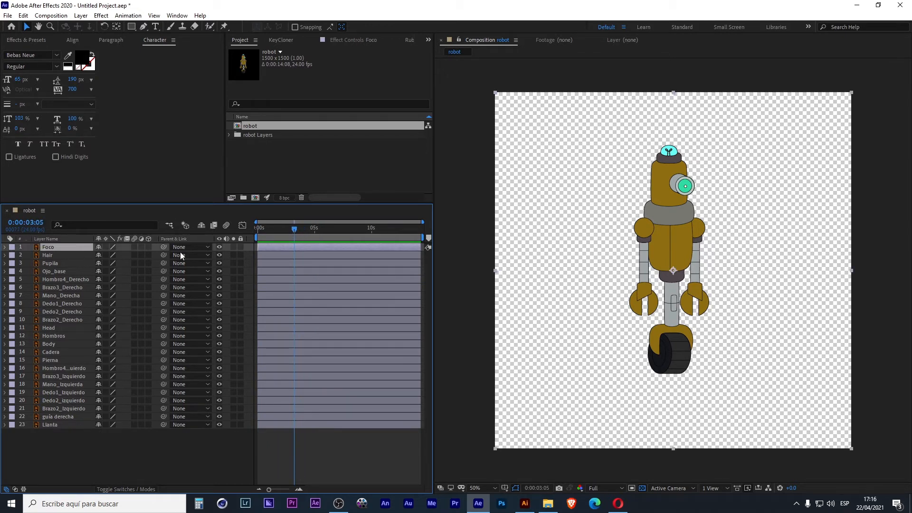
pyautogui.moveTo(674, 269); pyautogui.dragTo(561, 239)
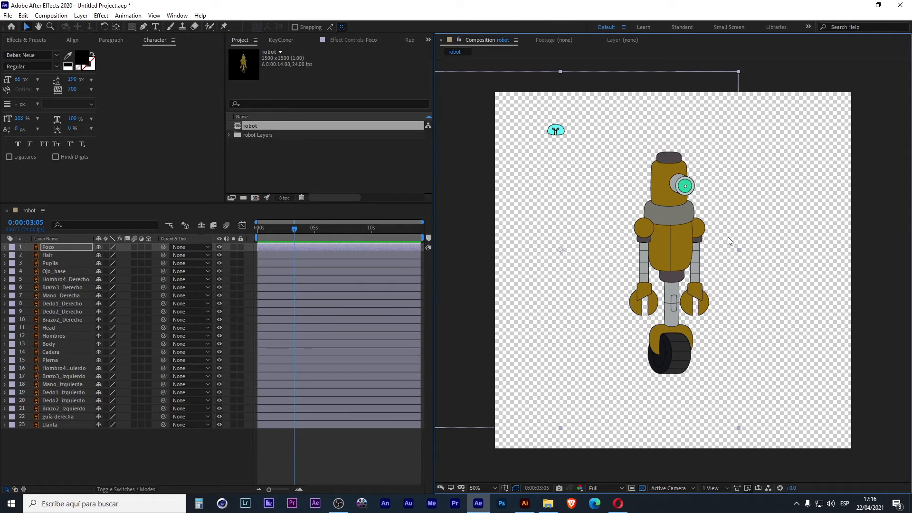
pyautogui.moveTo(585, 142)
pyautogui.mouseDown()
pyautogui.moveTo(553, 146)
pyautogui.moveTo(585, 134)
pyautogui.mouseUp()
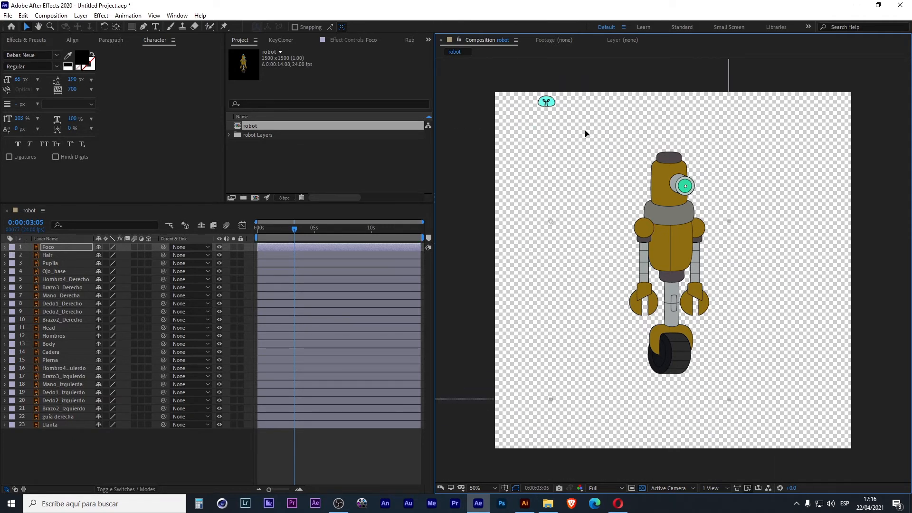
pyautogui.hotkey('ctrl', 'z')
pyautogui.hotkey('ctrl', 'z')
# Hide the Foco layer, try moving the Hair layer and undo it, and hide the Hair layer too.
pyautogui.click(219, 247)
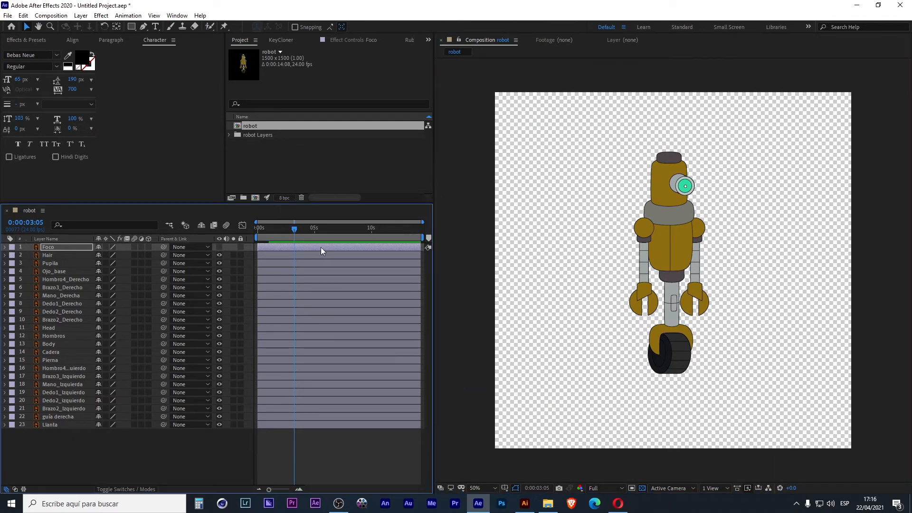
pyautogui.moveTo(669, 157); pyautogui.dragTo(561, 111)
pyautogui.hotkey('ctrl', 'z')
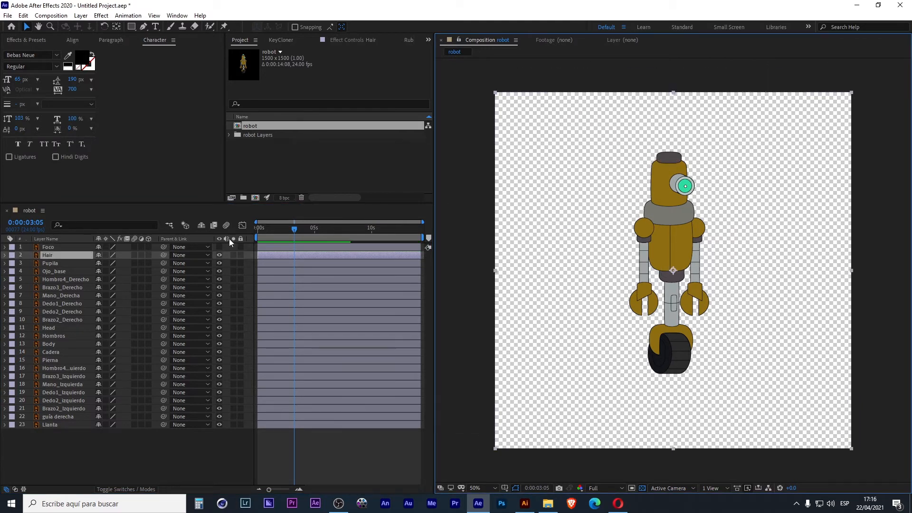
pyautogui.click(219, 255)
# Move the Pupila layer off the robot's face into the empty area left of the head.
pyautogui.click(50, 262)
pyautogui.moveTo(681, 279); pyautogui.dragTo(570, 246)
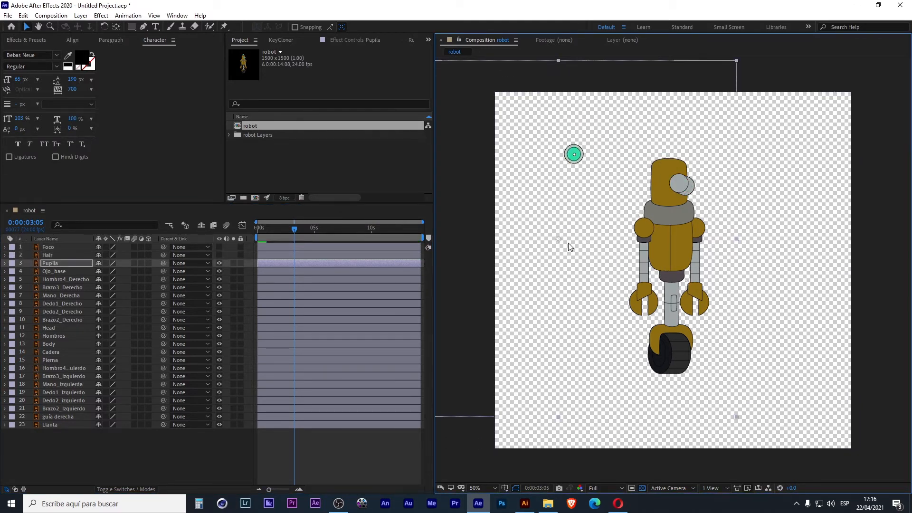
pyautogui.hotkey('ctrl', 'z')
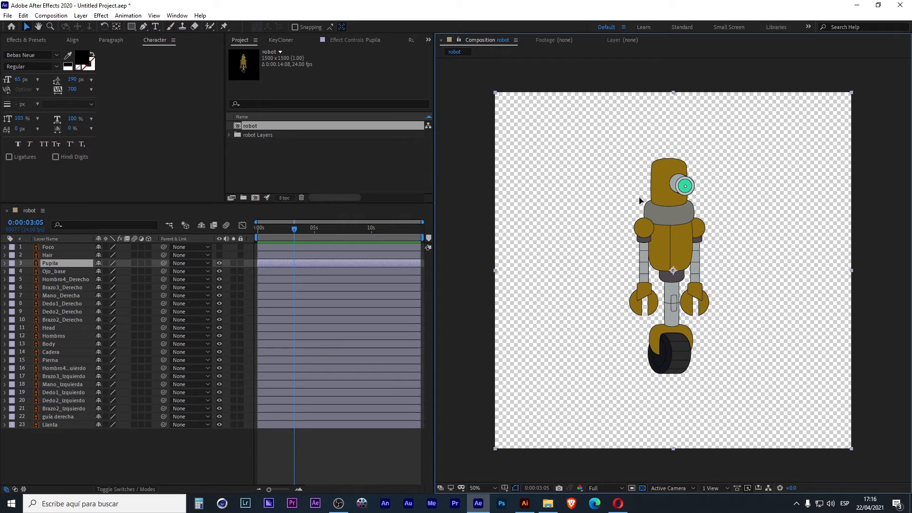
pyautogui.moveTo(659, 202); pyautogui.dragTo(559, 194)
# Draw a rectangular mask closely around the pupil on the Pupila layer.
pyautogui.scroll(4, 582, 160)
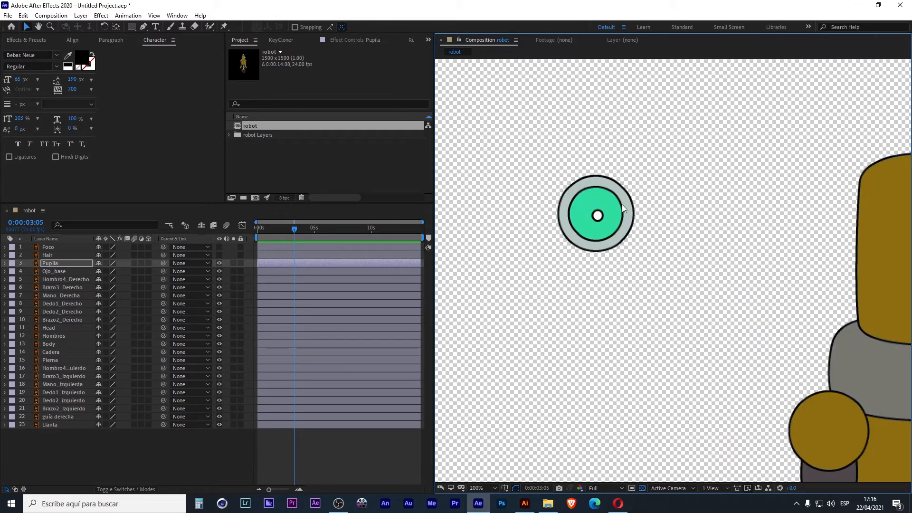
pyautogui.click(132, 26)
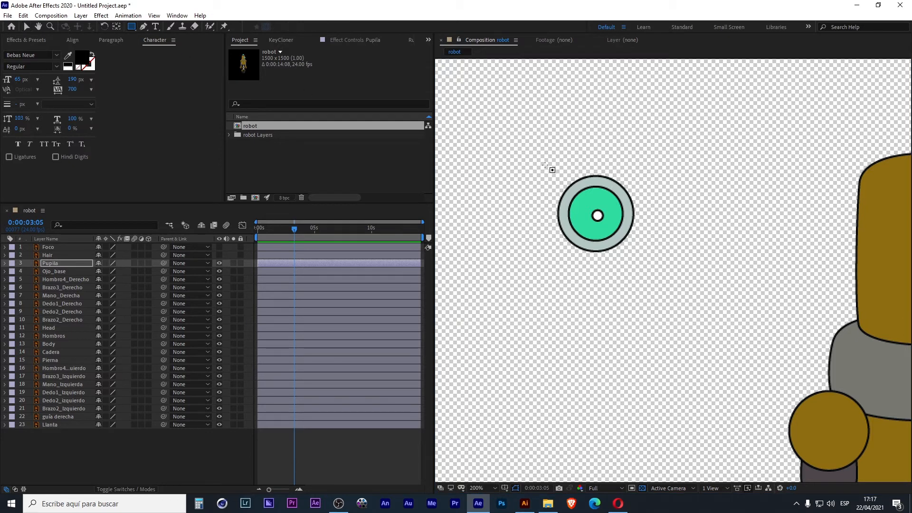
pyautogui.moveTo(544, 165); pyautogui.dragTo(646, 264)
pyautogui.press('v')
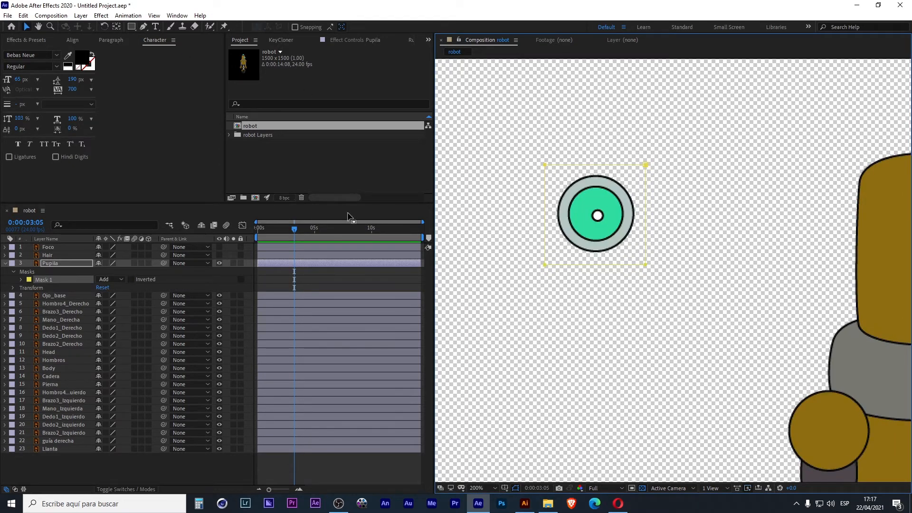
pyautogui.scroll(-5, 744, 218)
pyautogui.scroll(1, 704, 221)
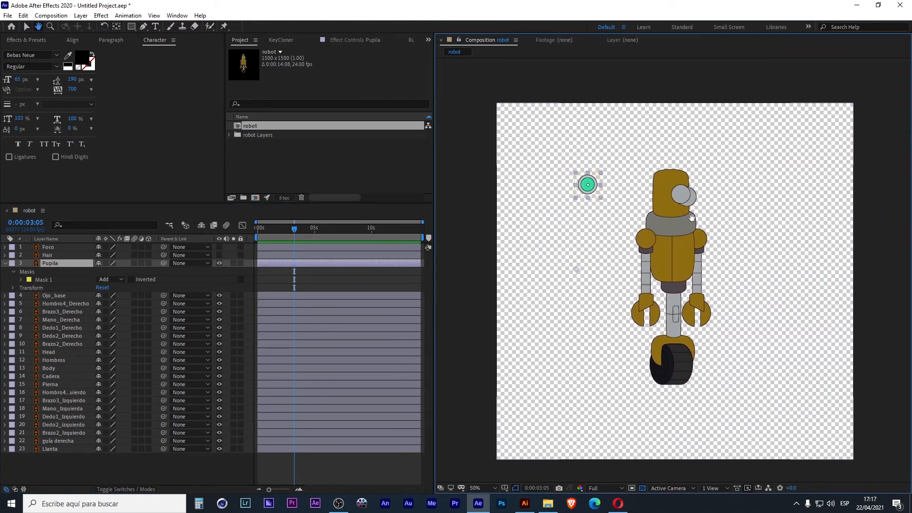
# Undo the Pupila layer's mask and move, and the hiding of the Hair and Foco layers.
pyautogui.hotkey('ctrl', 'z')
pyautogui.hotkey('ctrl', 'z')
pyautogui.hotkey('ctrl', 'z')
pyautogui.hotkey('ctrl', 'z')
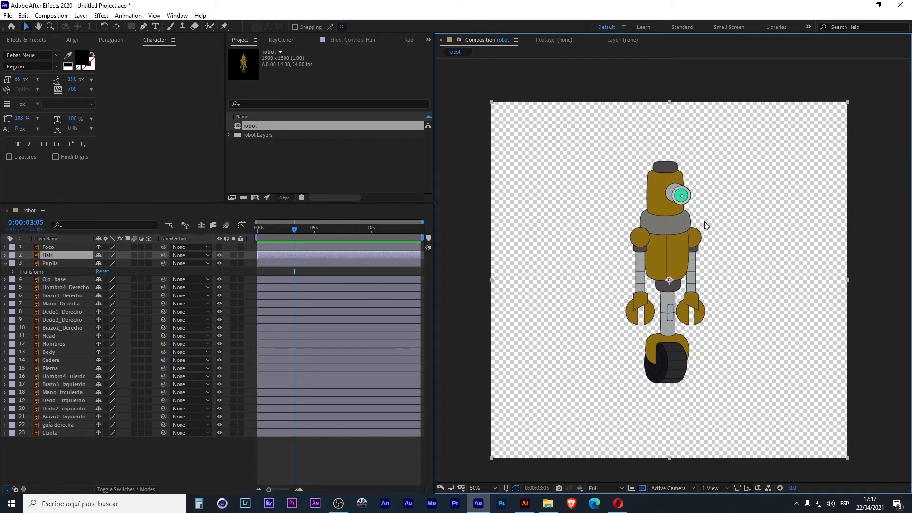
pyautogui.hotkey('ctrl', 'z')
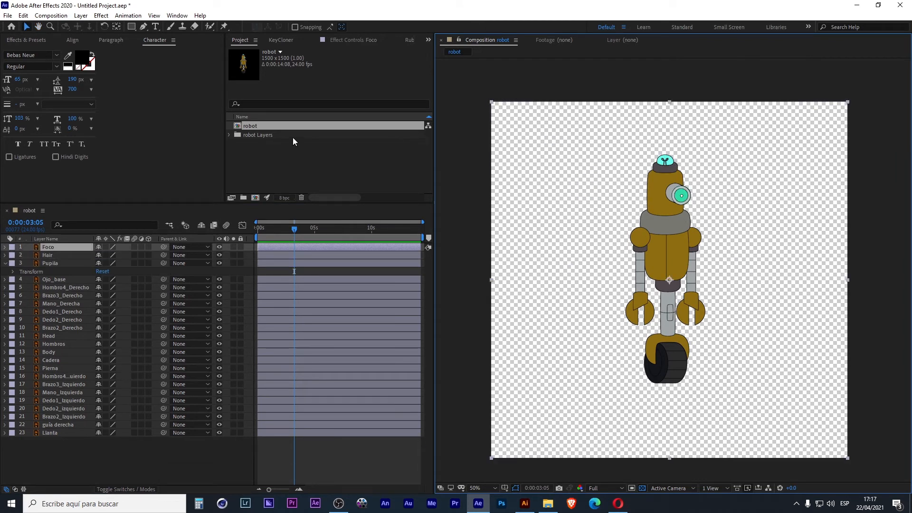
# Delete the robot composition and the robot Layers folder from the project.
pyautogui.moveTo(285, 153); pyautogui.dragTo(210, 97)
pyautogui.press('Delete')
pyautogui.press('Return')
# Import robot.ai as a Composition with footage dimensions set to Layer Size.
pyautogui.click(557, 504)
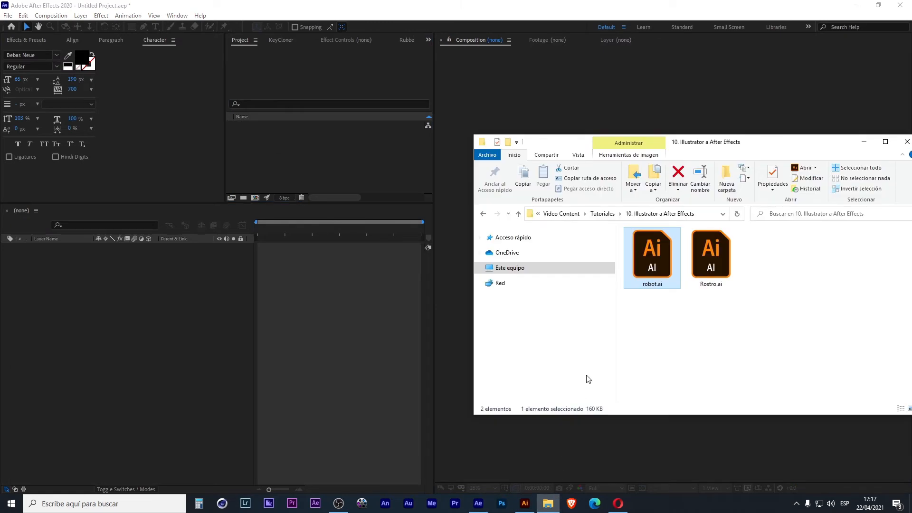
pyautogui.click(334, 164)
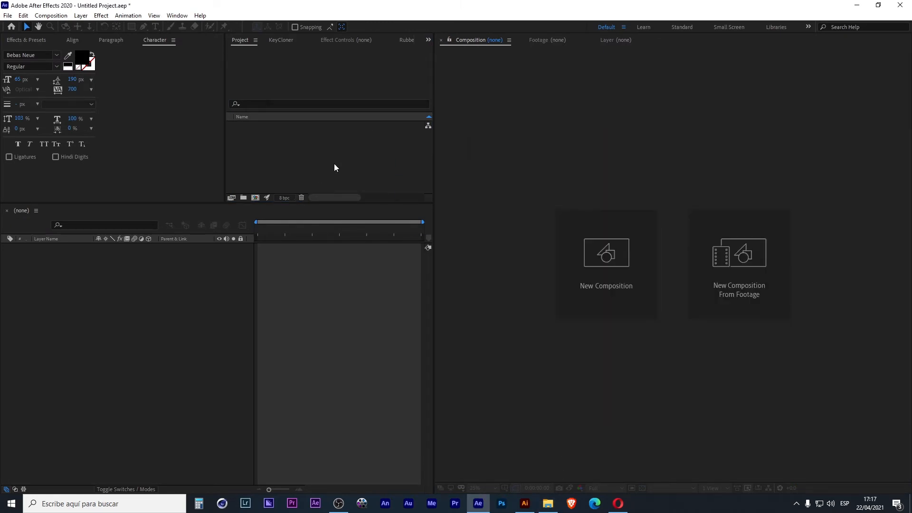
pyautogui.click(417, 176)
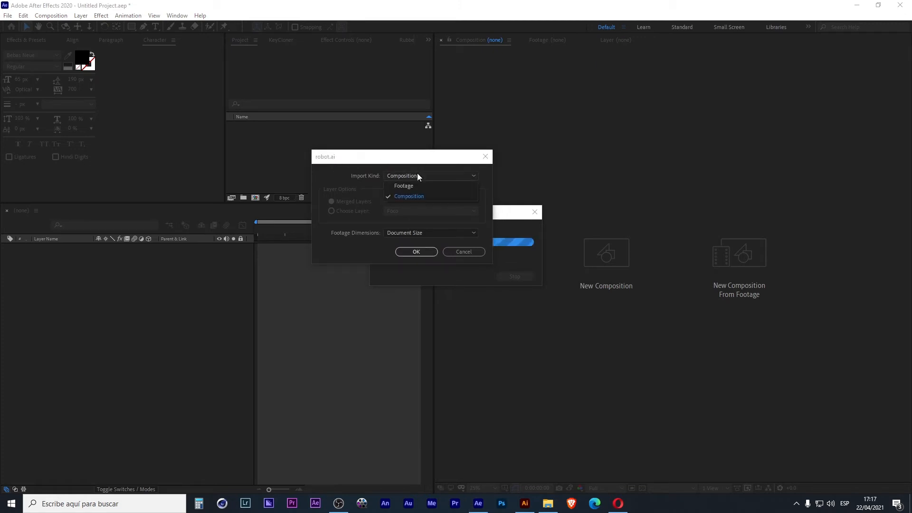
pyautogui.click(420, 197)
pyautogui.click(423, 233)
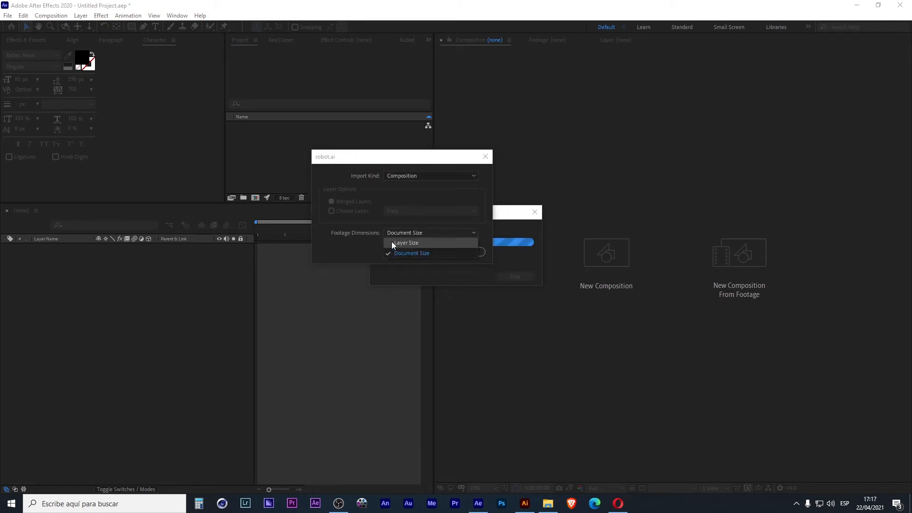
pyautogui.click(424, 243)
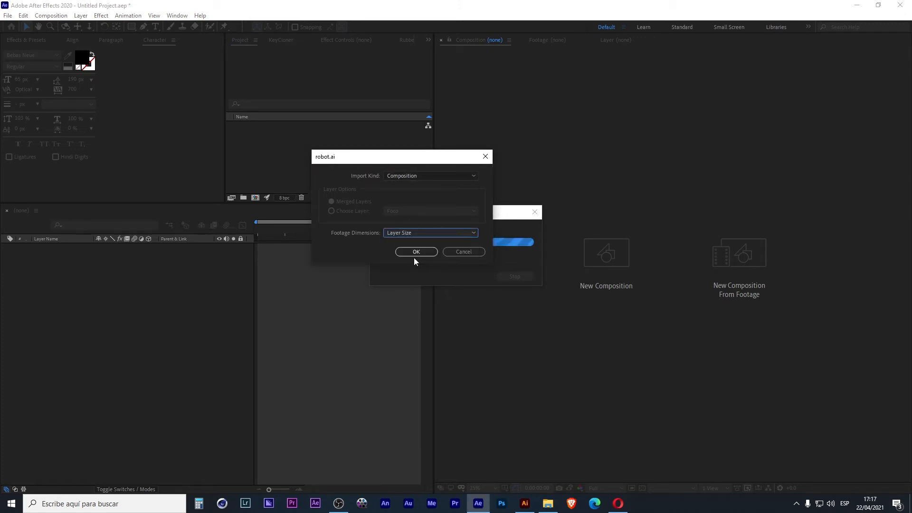
pyautogui.click(416, 252)
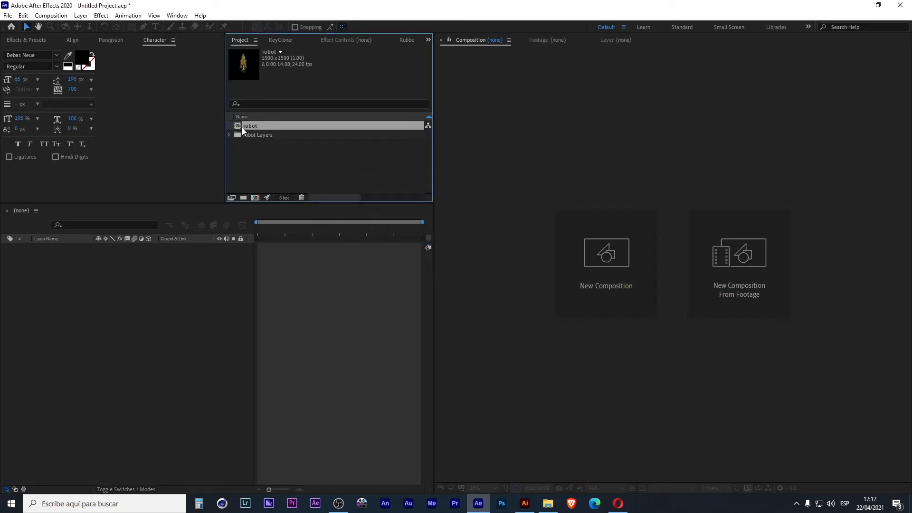
# Open the robot composition and try moving the guía derecha and Llanta layers, undoing both moves.
pyautogui.doubleClick(244, 126)
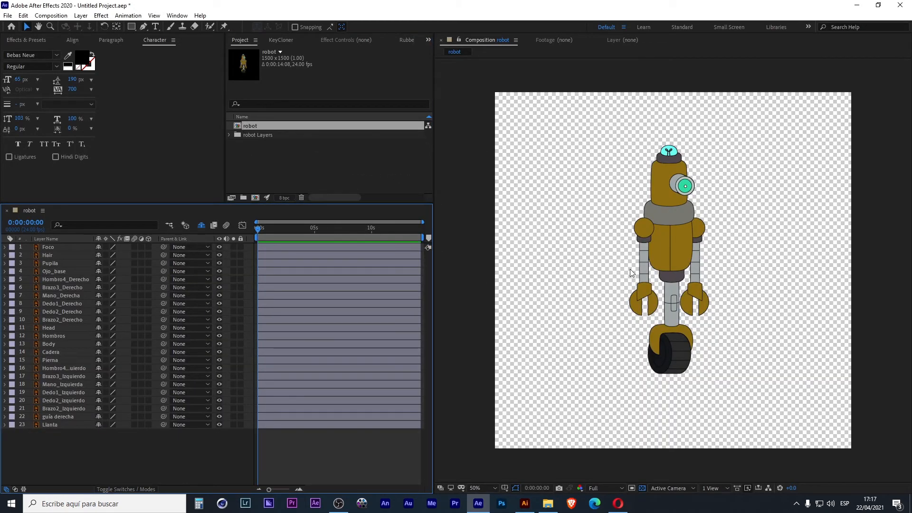
pyautogui.click(683, 354)
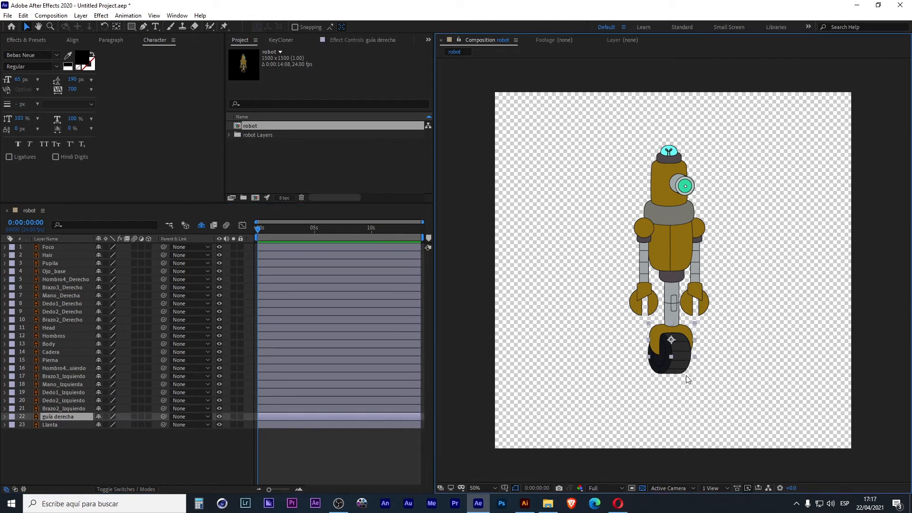
pyautogui.scroll(4, 683, 353)
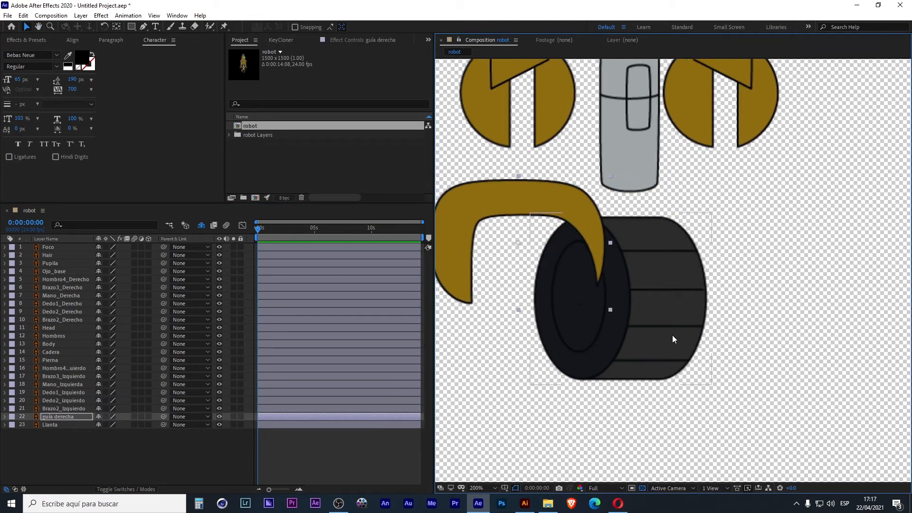
pyautogui.hotkey('ctrl', 'z')
pyautogui.moveTo(682, 309); pyautogui.dragTo(608, 382)
pyautogui.hotkey('ctrl', 'z')
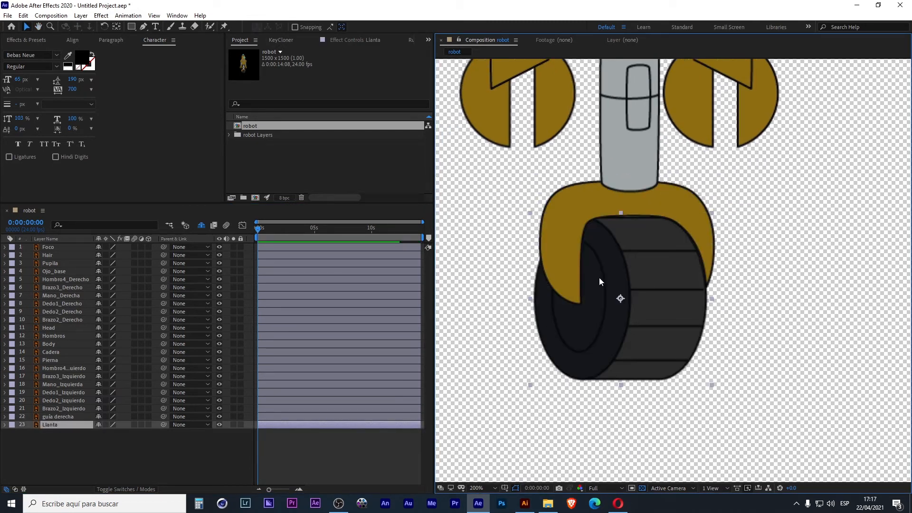
# Try moving the Body layer aside from the robot's torso and undo the move.
pyautogui.scroll(-2, 617, 255)
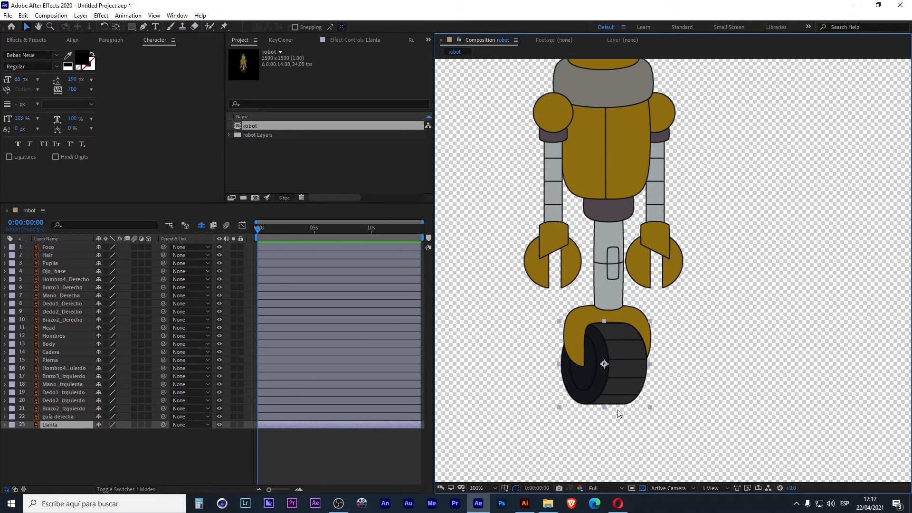
pyautogui.moveTo(607, 330); pyautogui.dragTo(599, 430)
pyautogui.moveTo(625, 232); pyautogui.dragTo(667, 248)
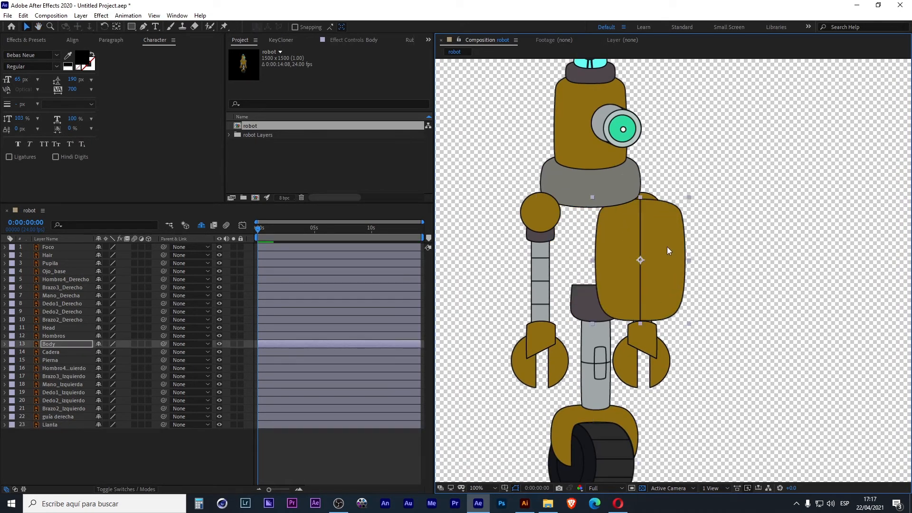
pyautogui.hotkey('ctrl', 'z')
pyautogui.scroll(-1, 670, 201)
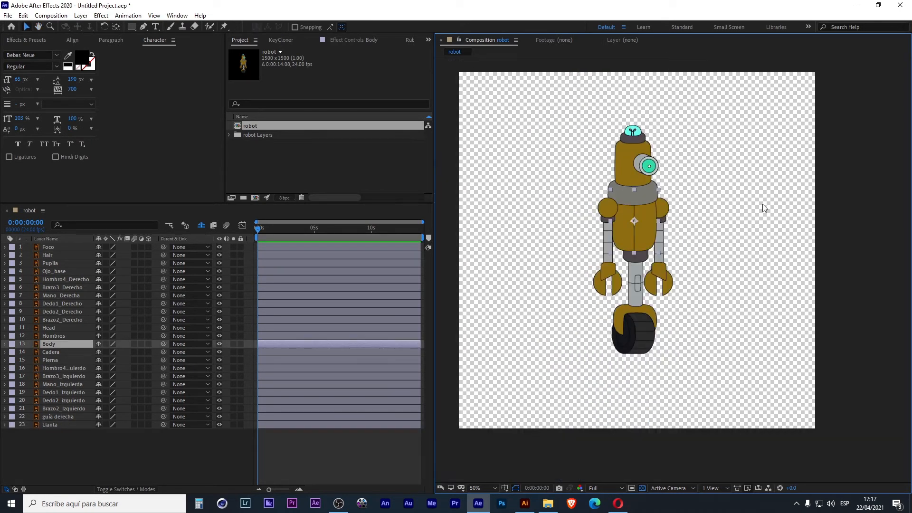
pyautogui.scroll(2, 668, 144)
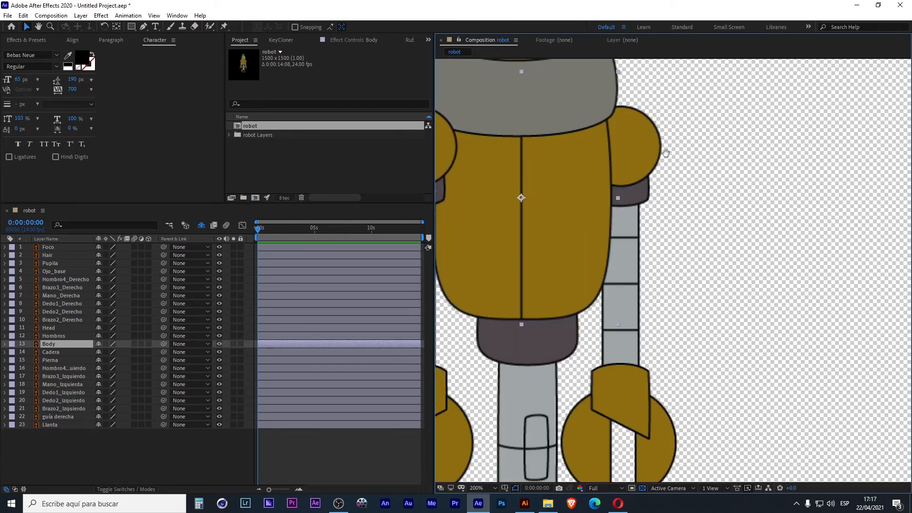
pyautogui.moveTo(666, 154); pyautogui.dragTo(713, 262)
pyautogui.scroll(-2, 727, 269)
# Import only the Llanta layer of robot.ai as Footage at Layer Size and try placing it in the composition.
pyautogui.click(332, 166)
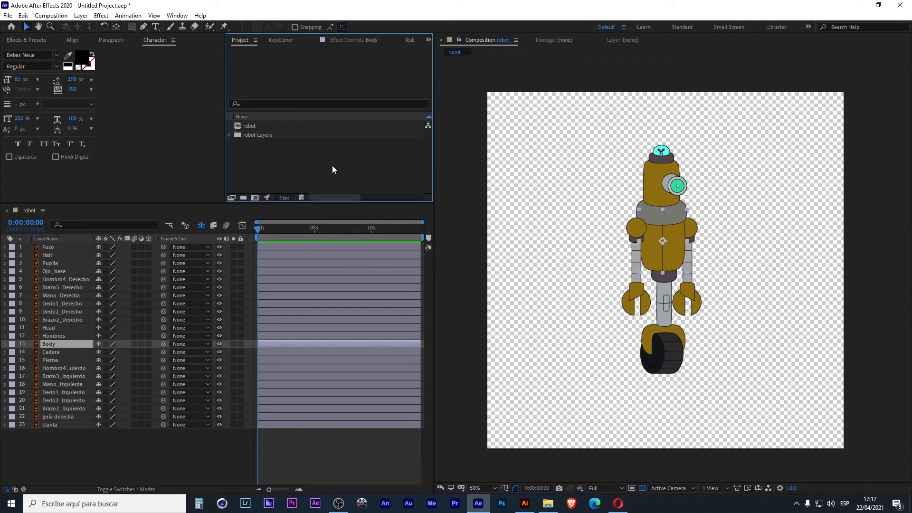
pyautogui.click(548, 503)
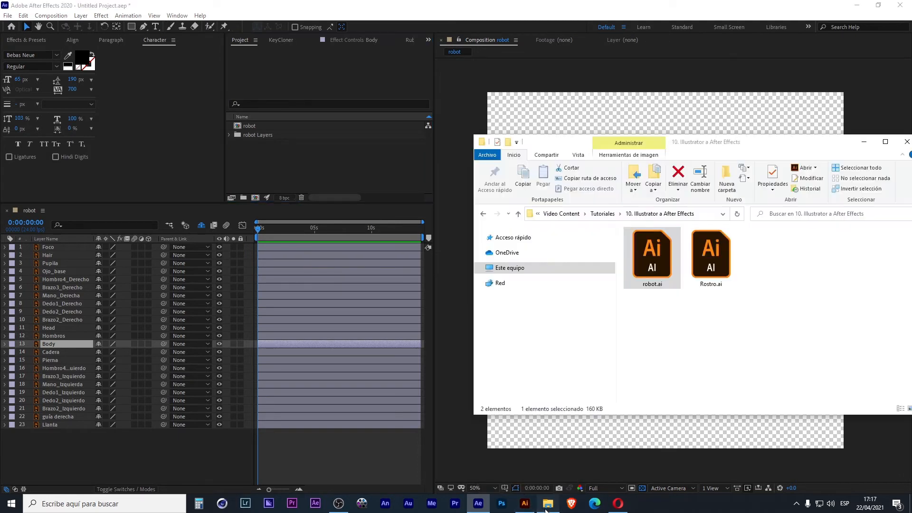
pyautogui.click(386, 414)
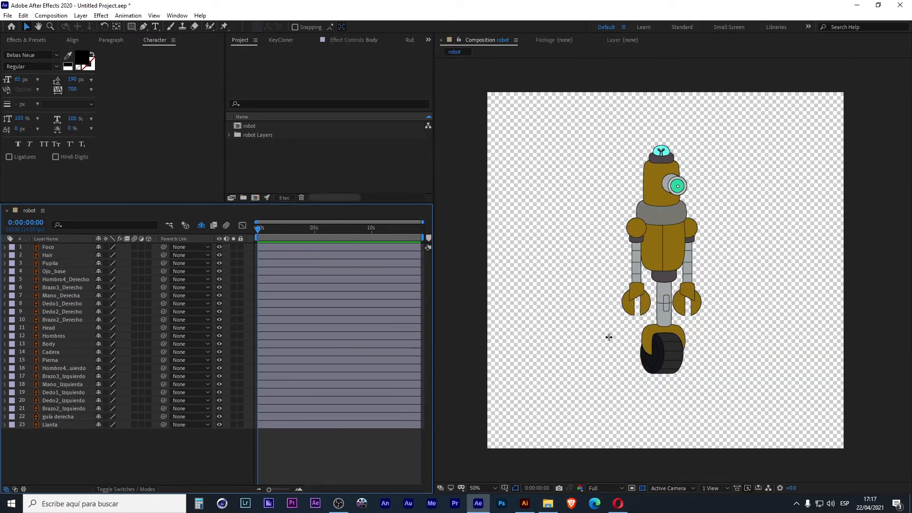
pyautogui.click(547, 503)
pyautogui.moveTo(651, 256); pyautogui.dragTo(290, 161)
pyautogui.click(293, 167)
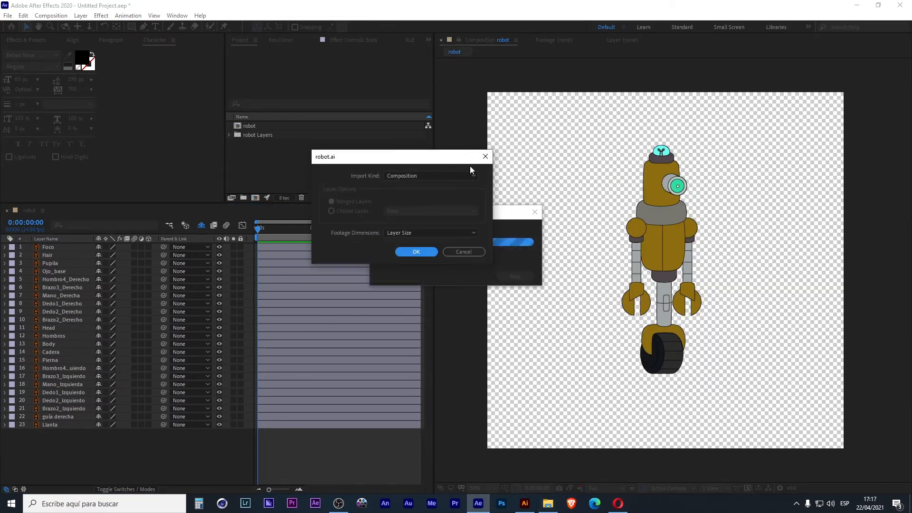
pyautogui.click(457, 175)
pyautogui.click(416, 184)
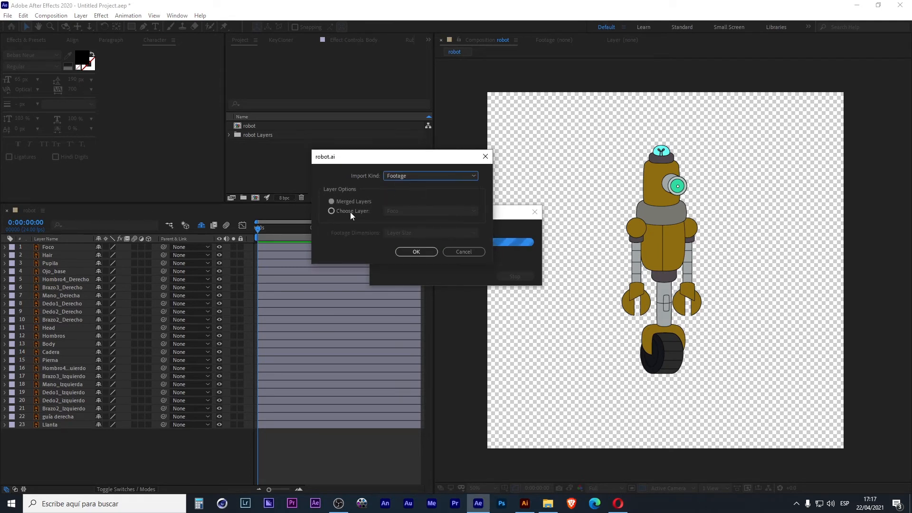
pyautogui.click(349, 212)
pyautogui.click(426, 208)
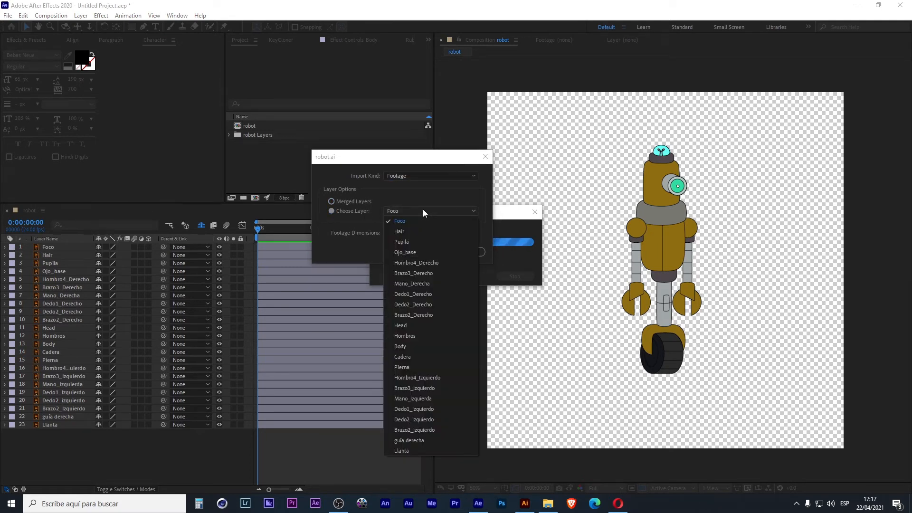
pyautogui.click(429, 448)
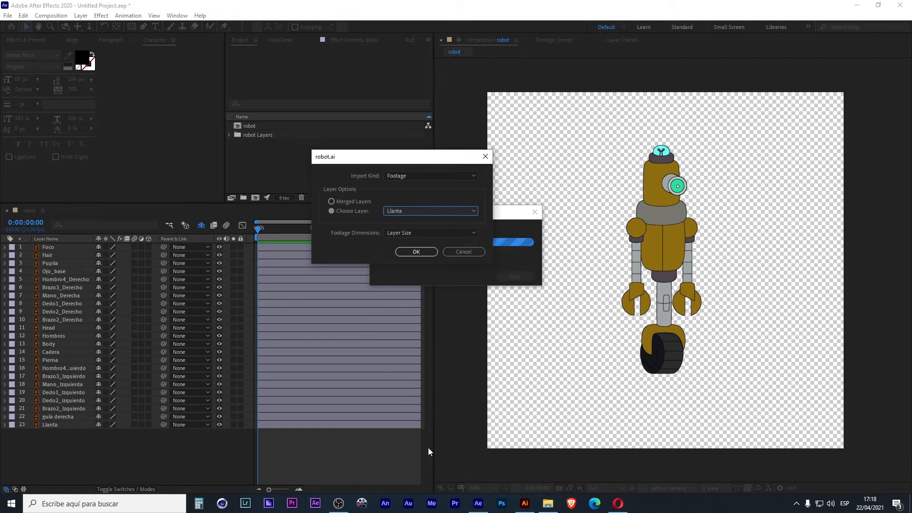
pyautogui.click(426, 254)
pyautogui.moveTo(272, 128); pyautogui.dragTo(713, 337)
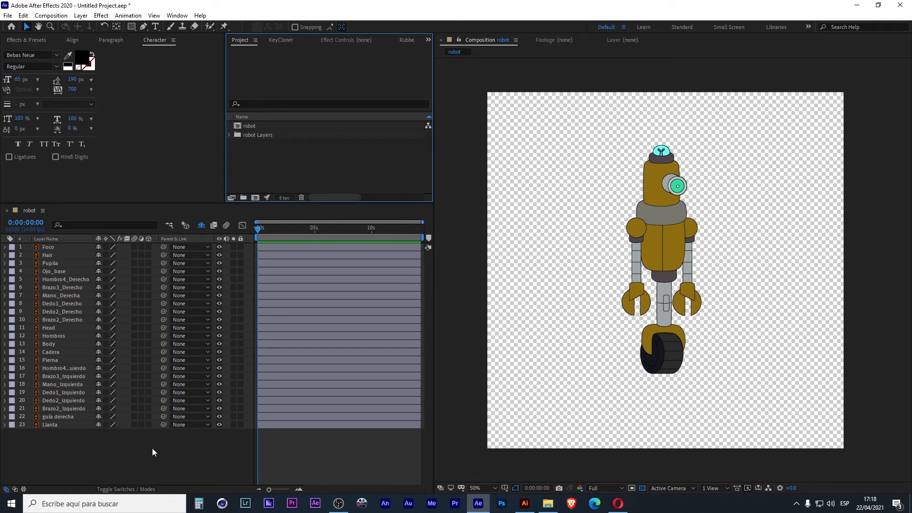
# Select and deselect all robot layers, try moving the Head layer away from the body, and undo the move.
pyautogui.moveTo(152, 449); pyautogui.dragTo(58, 211)
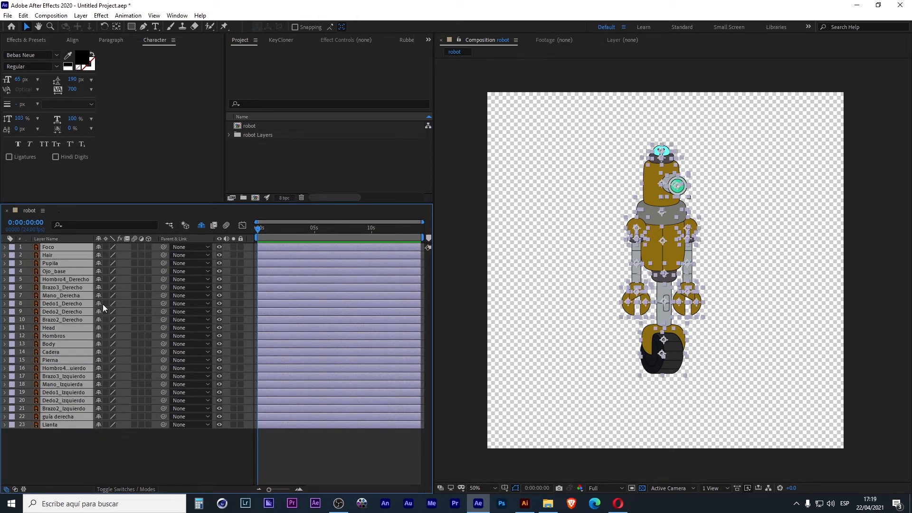
pyautogui.click(96, 443)
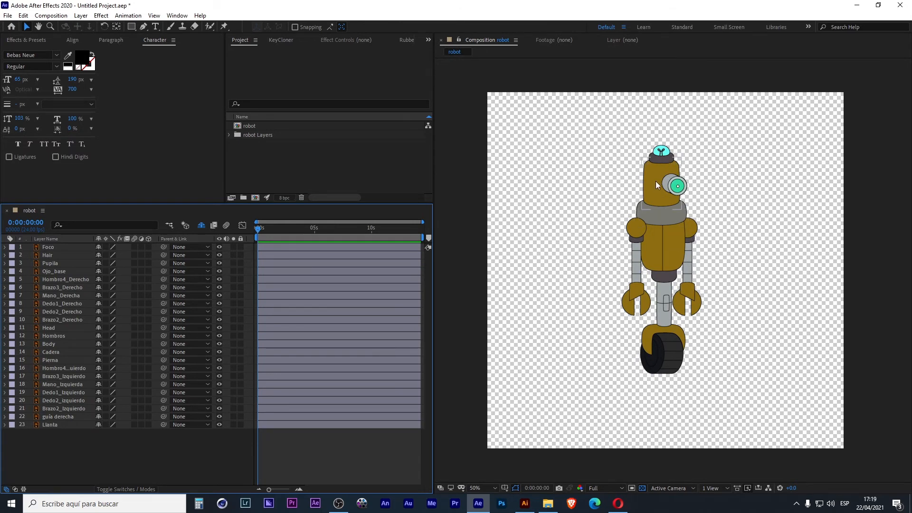
pyautogui.moveTo(656, 181); pyautogui.dragTo(588, 172)
pyautogui.hotkey('ctrl', 'z')
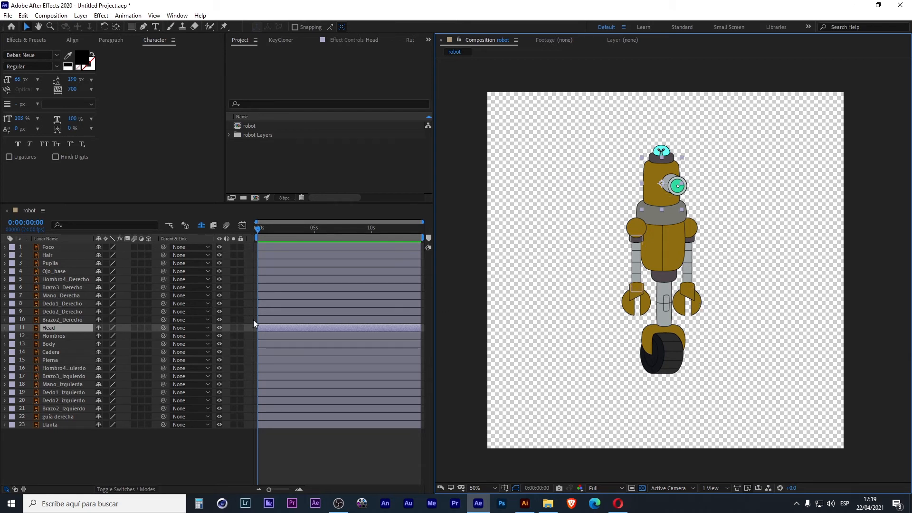
# Scale the Body layer up to 413% and shift it slightly down and to the right.
pyautogui.press('.')
pyautogui.moveTo(704, 184); pyautogui.dragTo(699, 262)
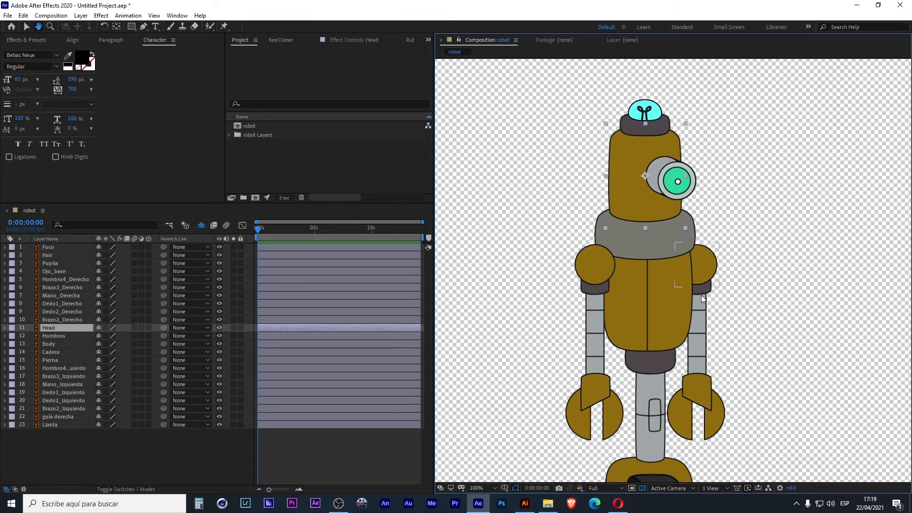
pyautogui.click(677, 301)
pyautogui.press('s')
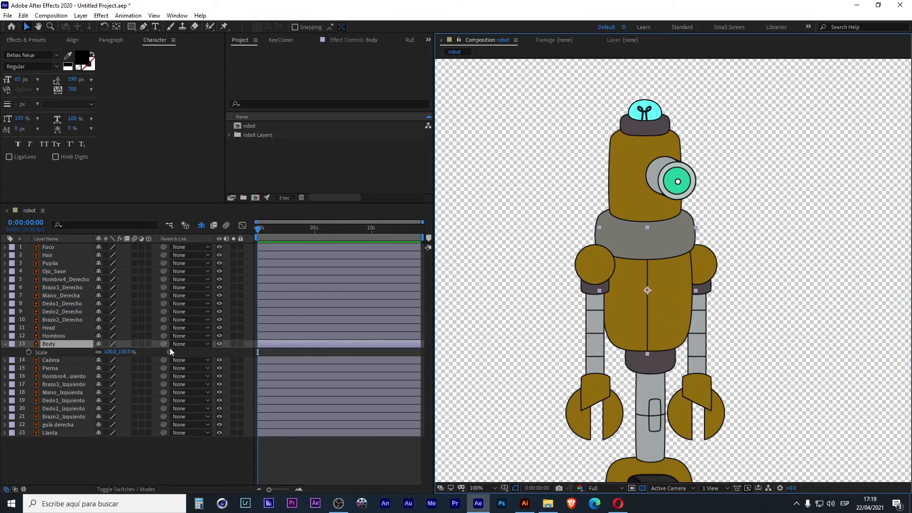
pyautogui.moveTo(130, 356); pyautogui.dragTo(300, 377)
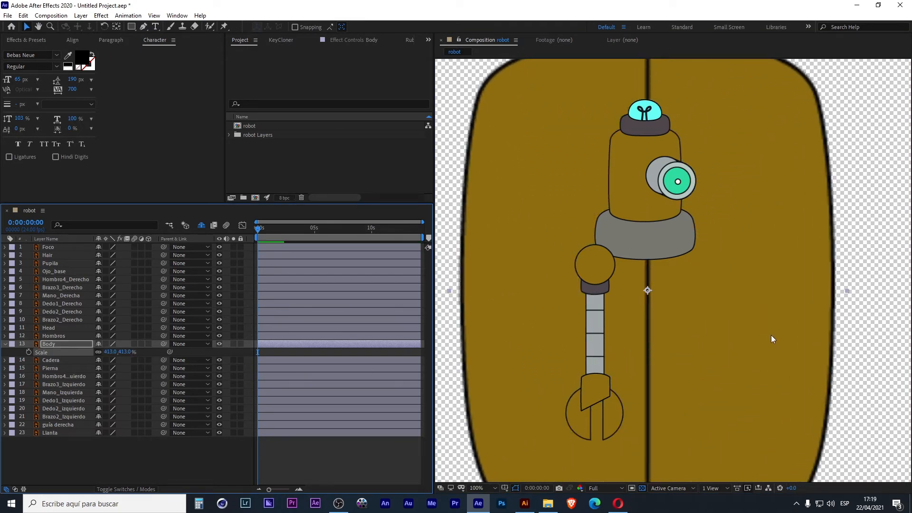
pyautogui.moveTo(714, 329); pyautogui.dragTo(679, 328)
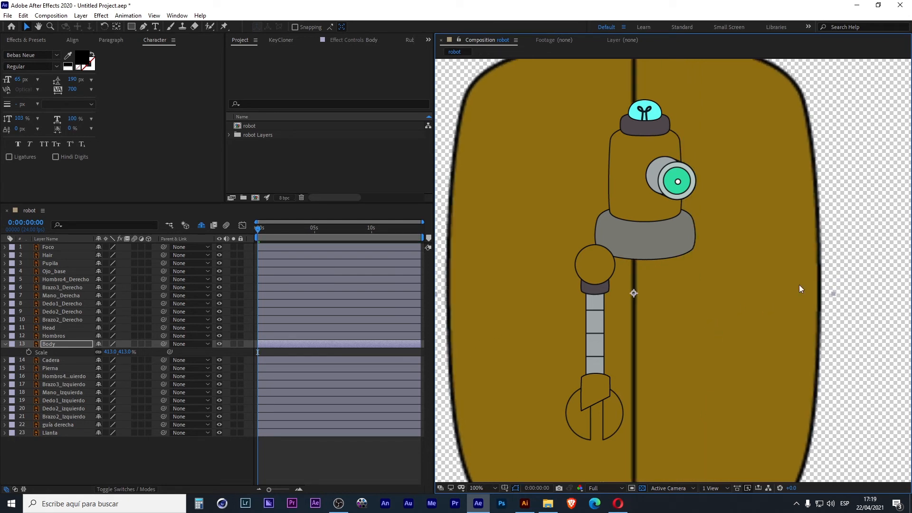
pyautogui.moveTo(776, 194); pyautogui.dragTo(801, 236)
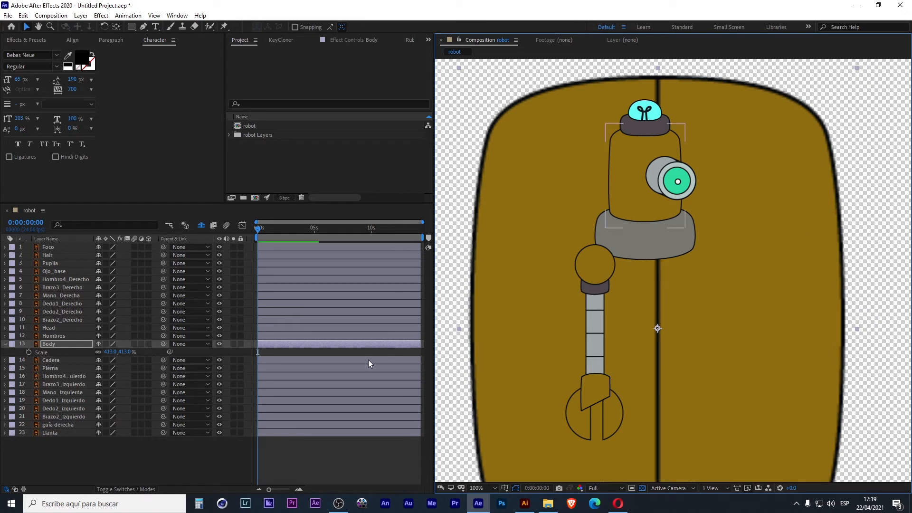
# Collapse the Body layer's Scale property and turn on Continuously Rasterize for that layer.
pyautogui.click(4, 343)
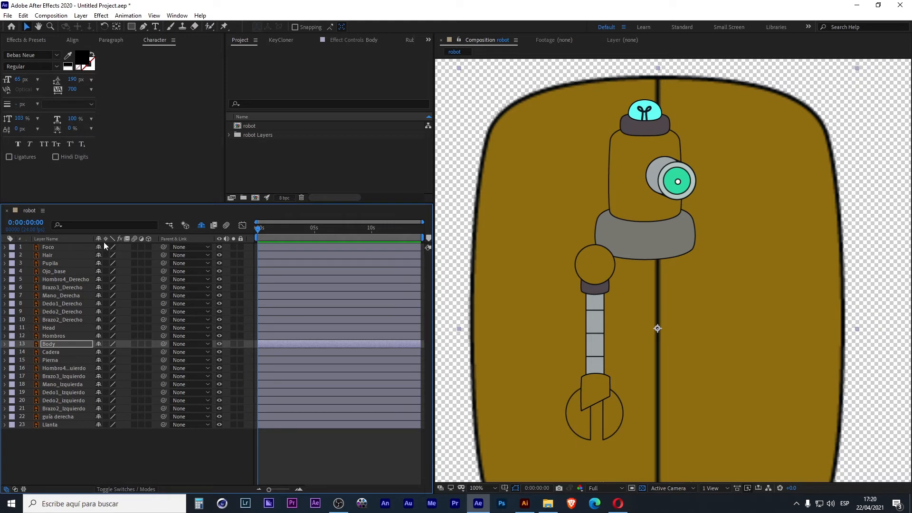
pyautogui.click(105, 344)
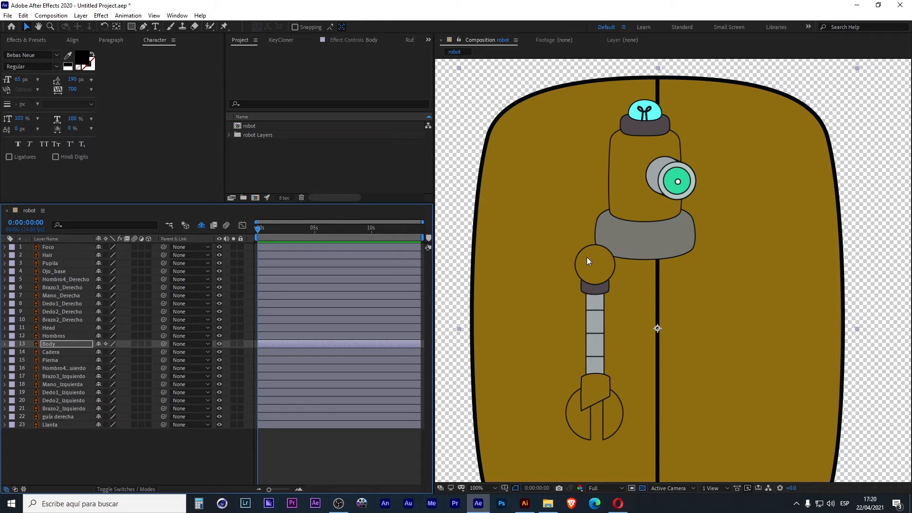
pyautogui.press(',')
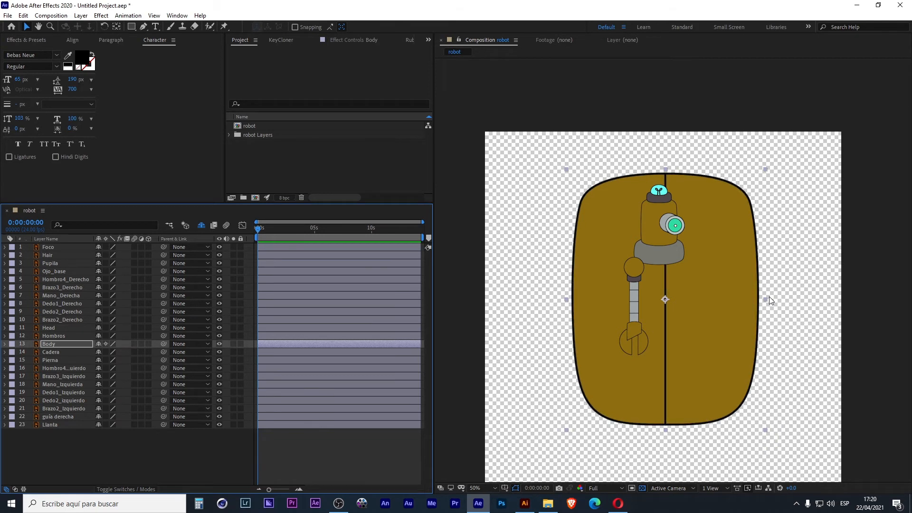
# Undo the Body layer's continuous rasterization, repositioning and enlargement.
pyautogui.hotkey('ctrl', 'z')
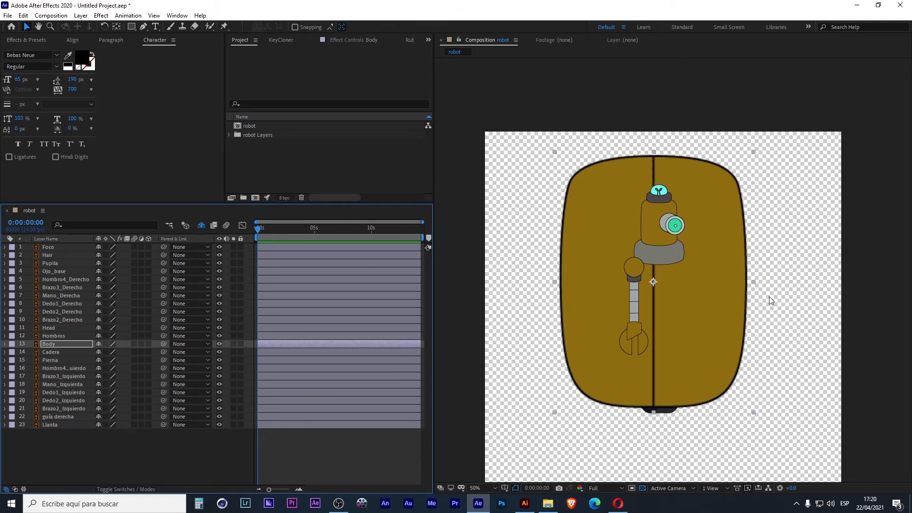
pyautogui.hotkey('ctrl', 'z')
pyautogui.hotkey('ctrl', 'z')
pyautogui.hotkey('ctrl', 'z')
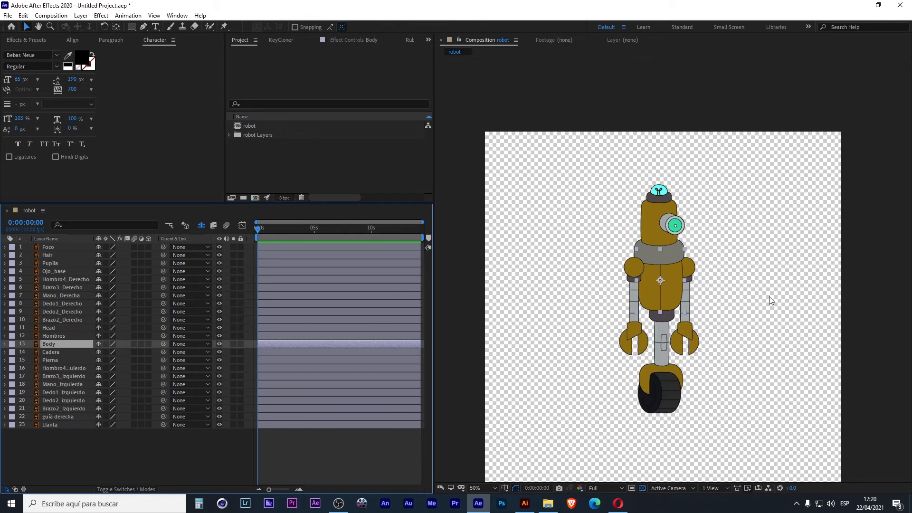
pyautogui.scroll(3, 711, 273)
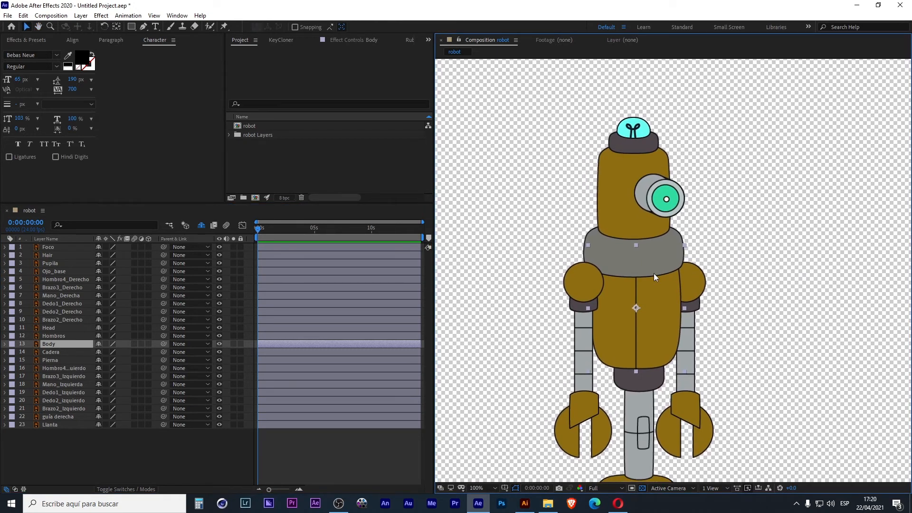
# Examine the imported robot layers by selecting them all, deselecting, and selecting Foco, Hair, Ojo_base and Brazo3_Derecho individually.
pyautogui.moveTo(90, 433); pyautogui.dragTo(54, 227)
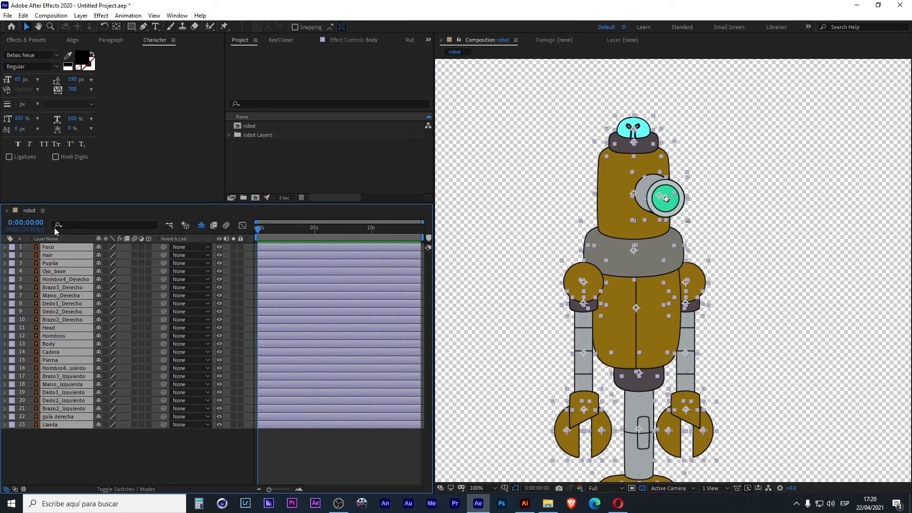
pyautogui.click(100, 447)
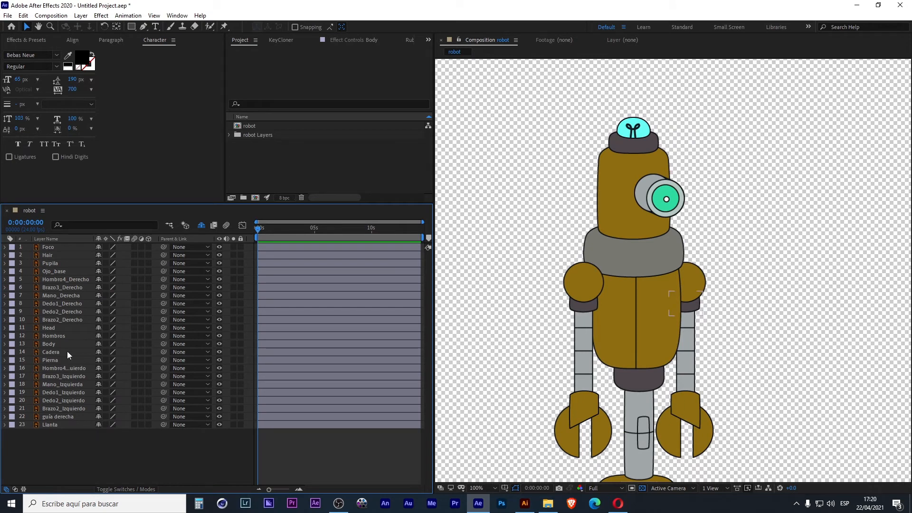
pyautogui.click(72, 247)
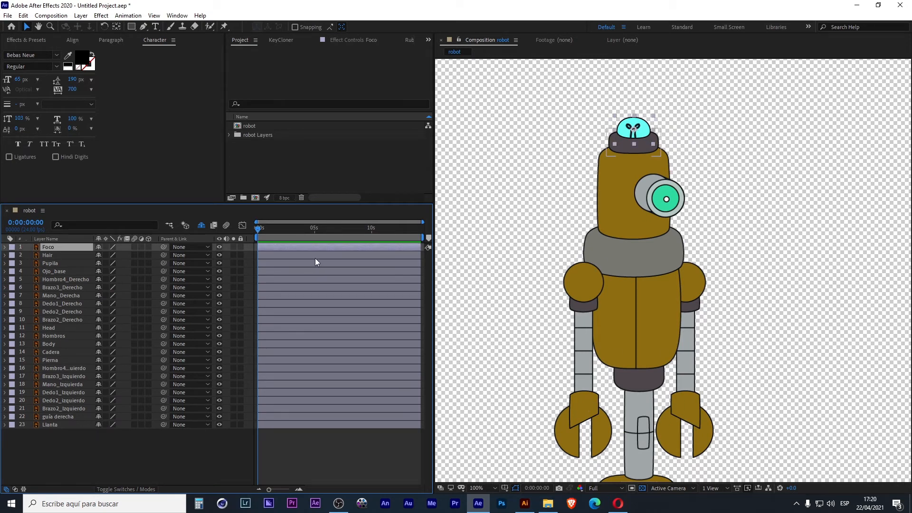
pyautogui.click(45, 256)
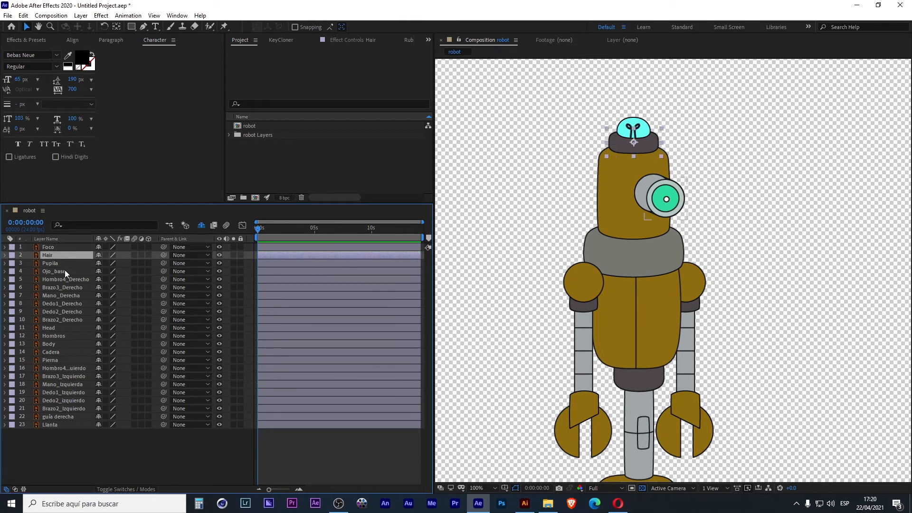
pyautogui.click(65, 271)
pyautogui.click(65, 288)
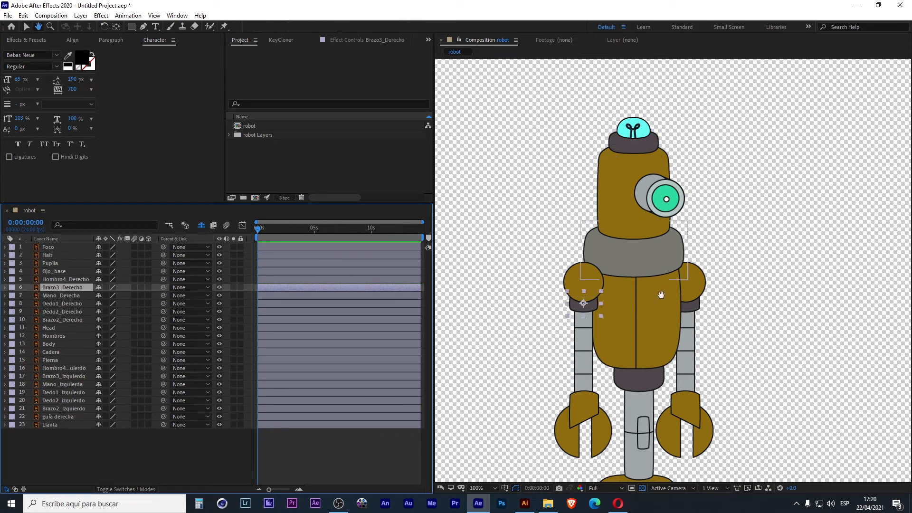
# Solo the Head layer and view it enlarged in the composition.
pyautogui.click(621, 198)
pyautogui.scroll(2, 620, 198)
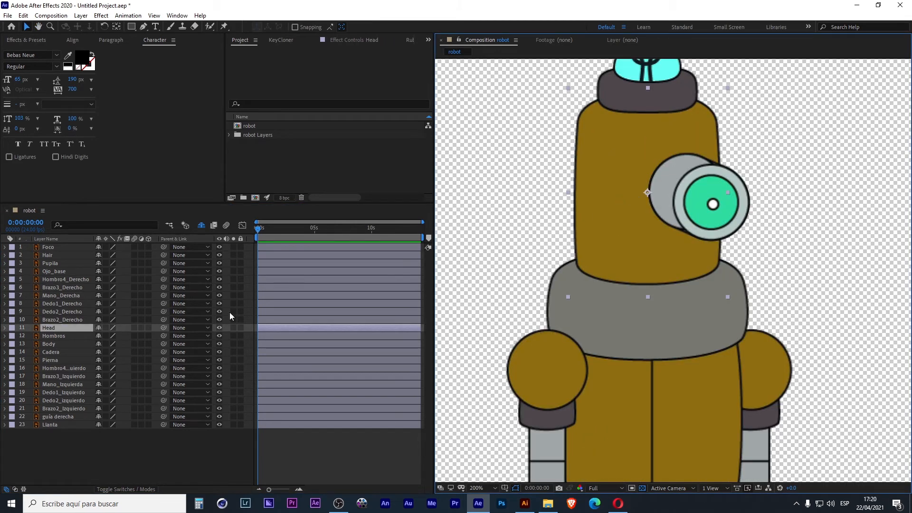
pyautogui.click(234, 328)
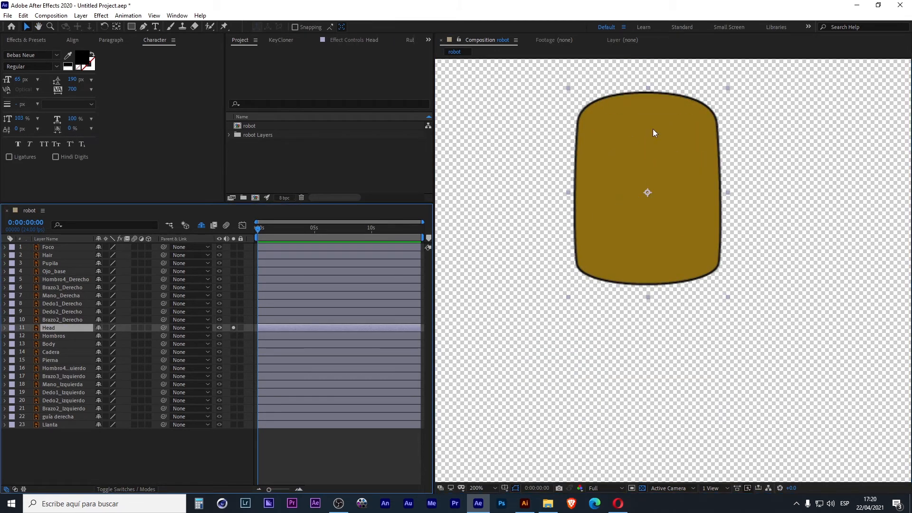
pyautogui.press('h')
pyautogui.moveTo(653, 133); pyautogui.dragTo(625, 209)
pyautogui.moveTo(594, 179); pyautogui.dragTo(589, 202)
pyautogui.press('v')
# Create shapes from the Head vector layer and inspect the resulting outline's edge up close.
pyautogui.rightClick(63, 327)
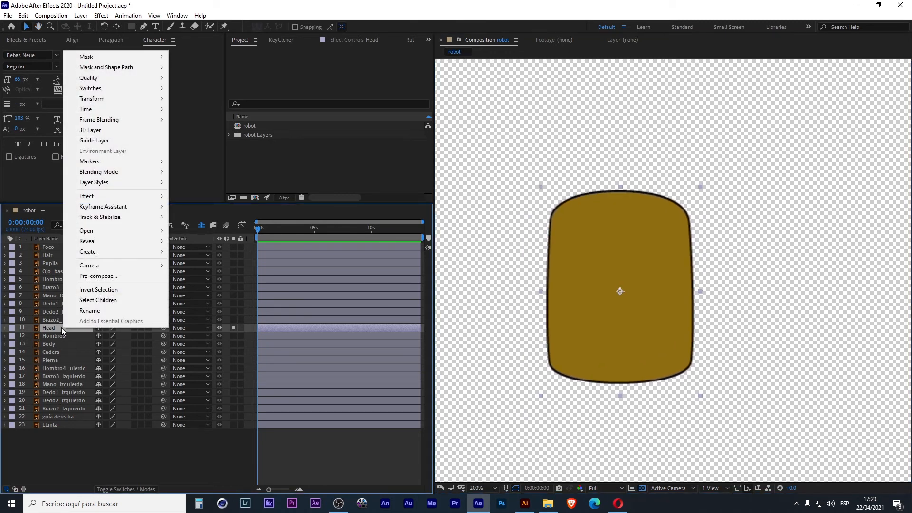
pyautogui.moveTo(101, 252)
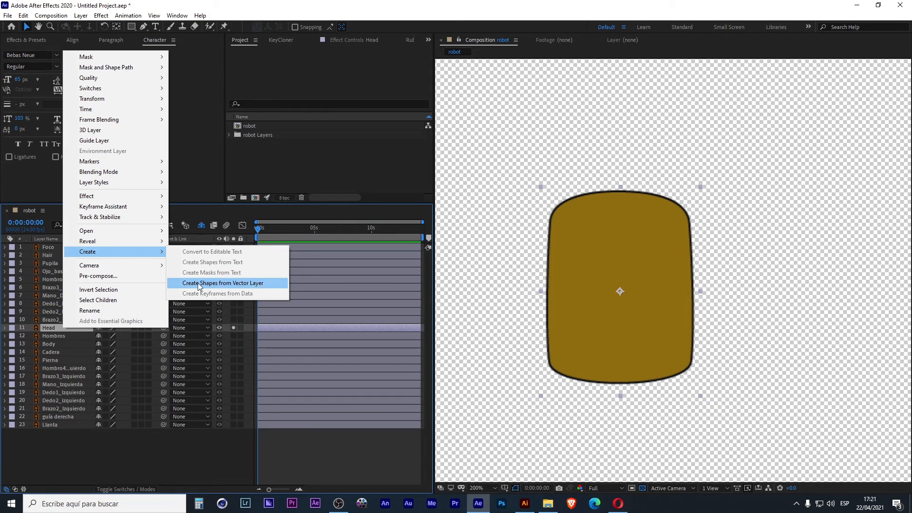
pyautogui.click(256, 286)
pyautogui.scroll(-6, 580, 239)
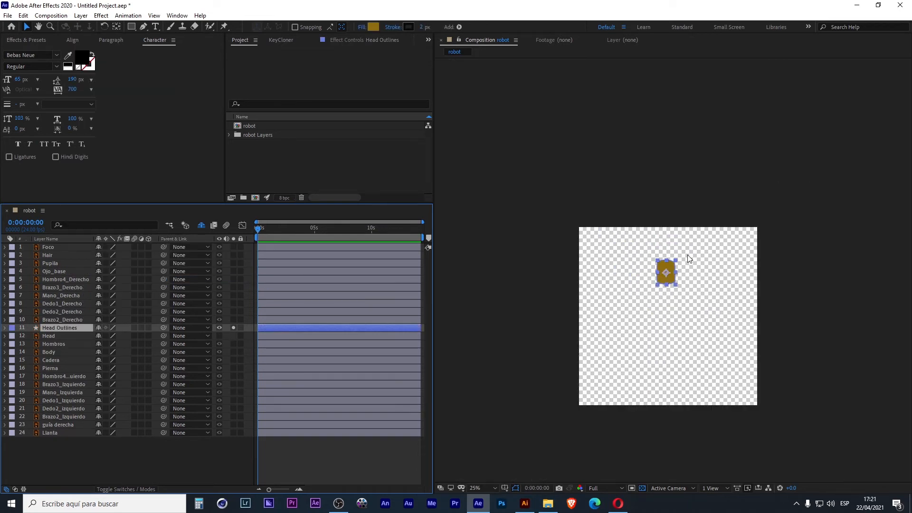
pyautogui.scroll(10, 688, 255)
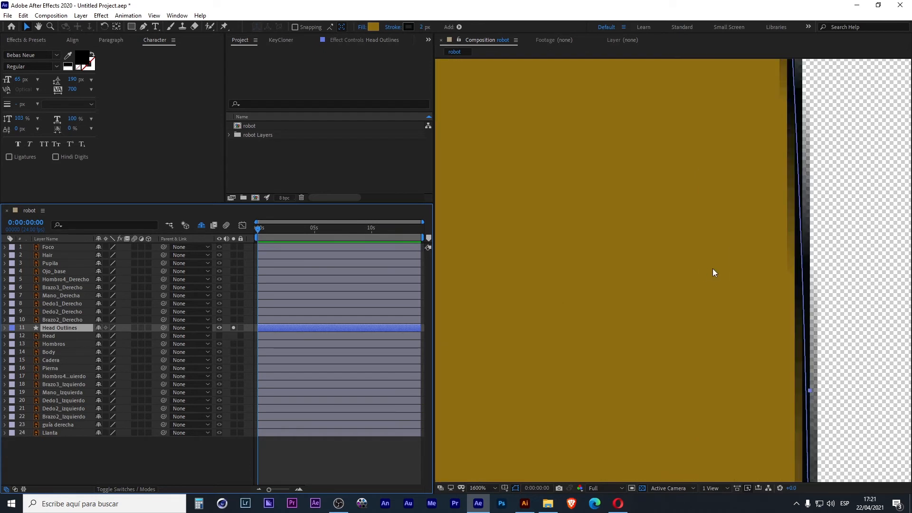
pyautogui.scroll(-3, 712, 269)
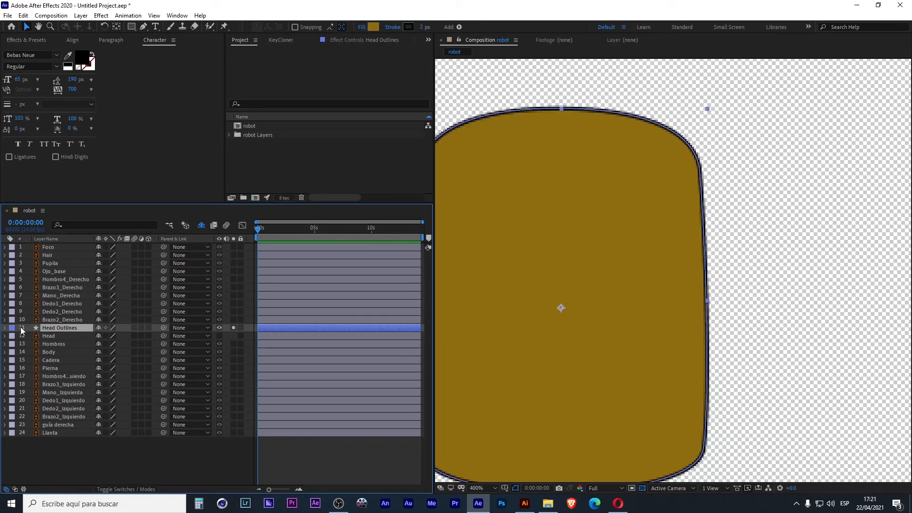
# Solo the original Head layer and place it beside its shape-layer copy.
pyautogui.click(61, 335)
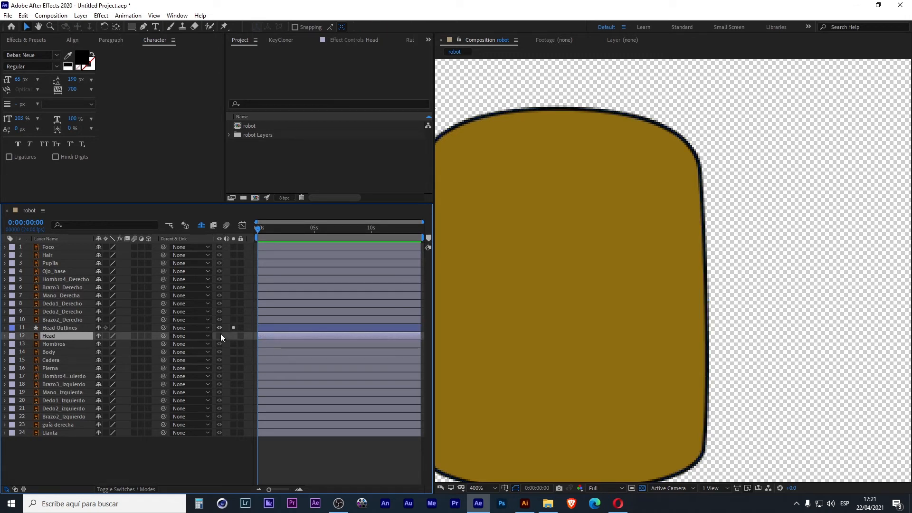
pyautogui.click(233, 335)
pyautogui.scroll(-4, 538, 337)
pyautogui.moveTo(616, 335); pyautogui.dragTo(696, 341)
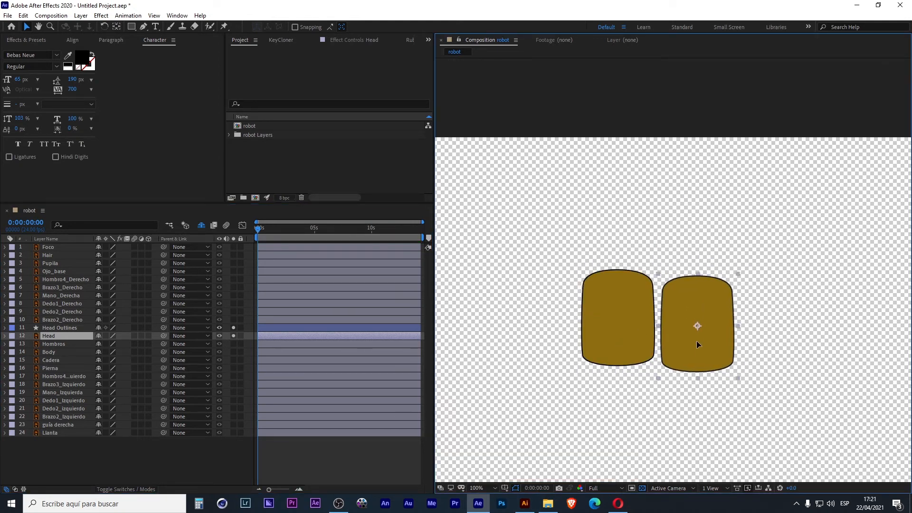
# Compare the original Head layer with its shape version and examine the shape's editable path points.
pyautogui.click(624, 331)
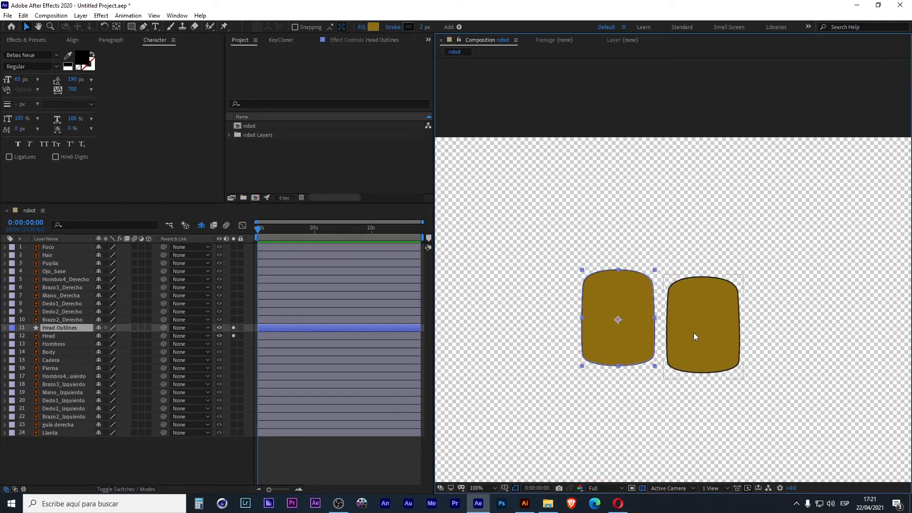
pyautogui.scroll(2, 693, 333)
pyautogui.click(651, 299)
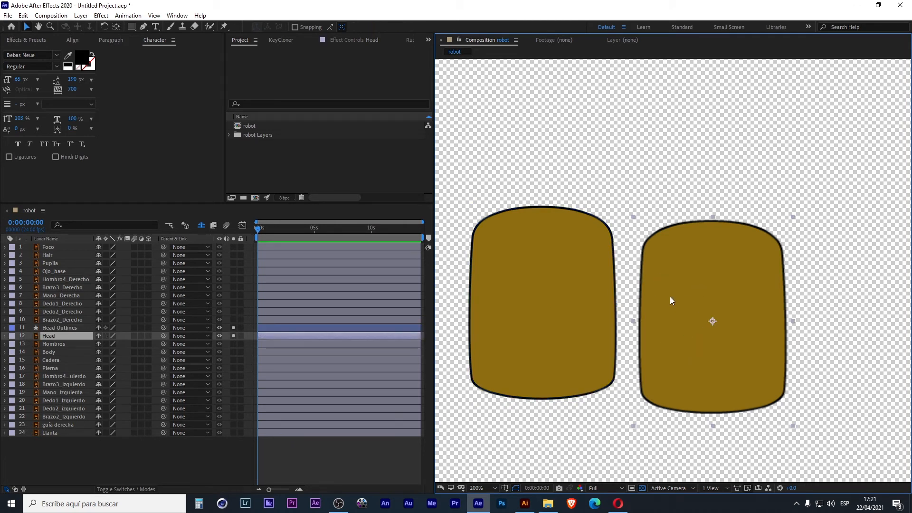
pyautogui.click(588, 272)
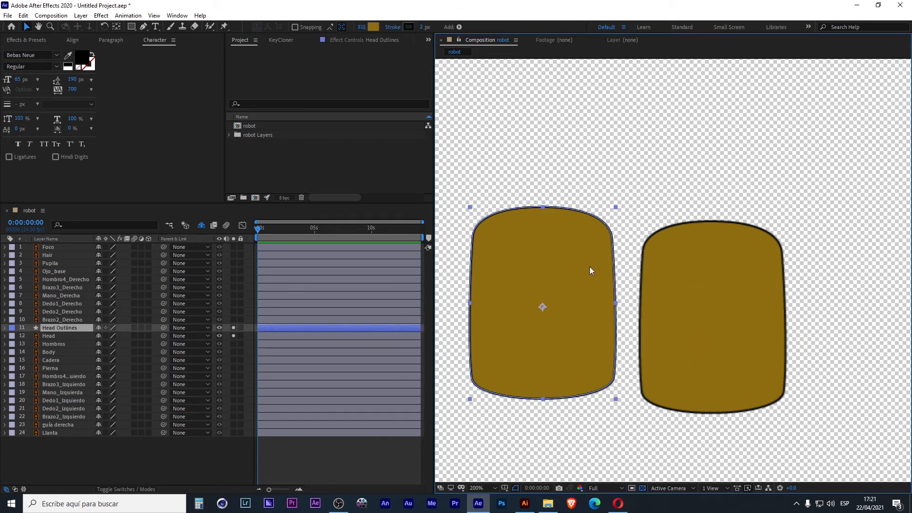
pyautogui.scroll(3, 612, 243)
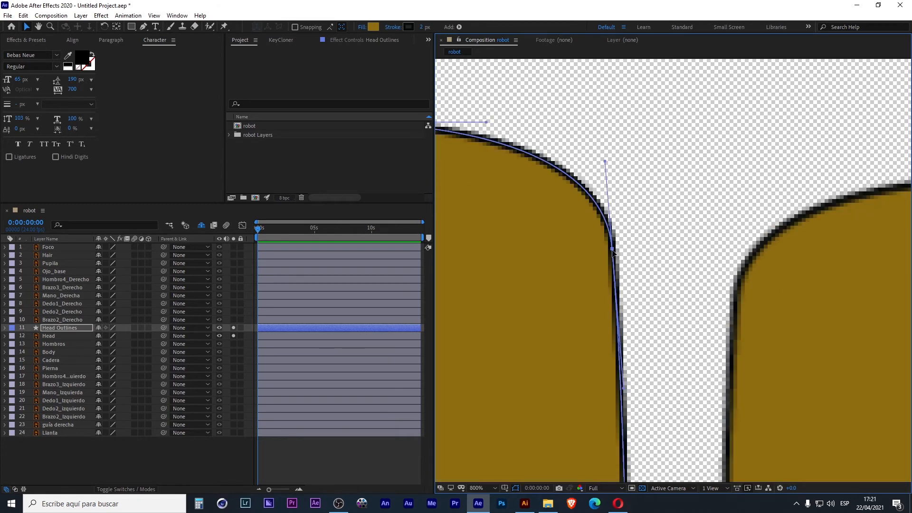
pyautogui.scroll(-3, 675, 240)
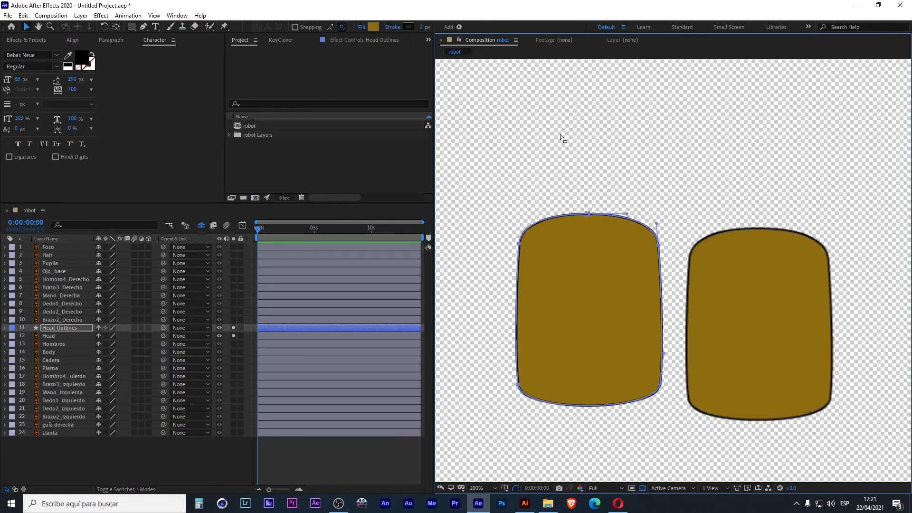
# Try changing the Head Outlines stroke width, undo that, and set the shape's fill color to red.
pyautogui.moveTo(422, 28); pyautogui.dragTo(440, 29)
pyautogui.hotkey('ctrl', 'z')
pyautogui.click(374, 27)
pyautogui.click(465, 275)
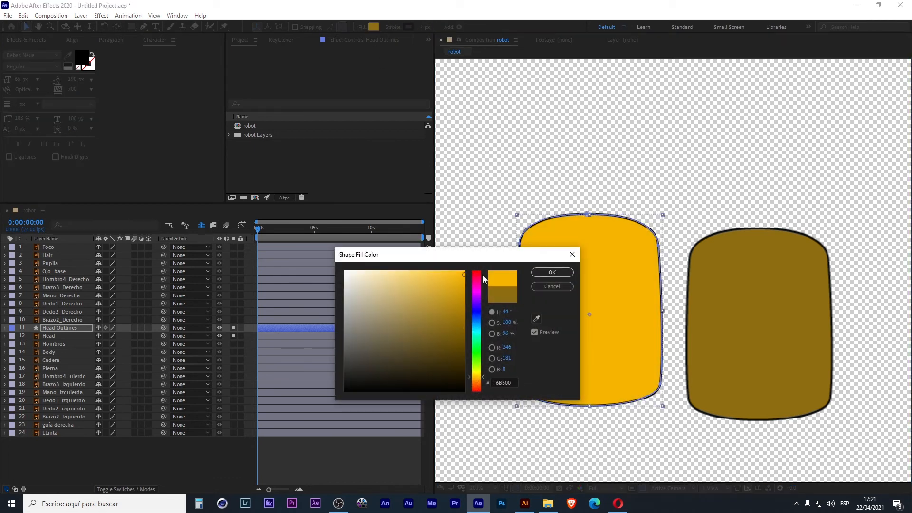
pyautogui.click(476, 273)
pyautogui.click(554, 272)
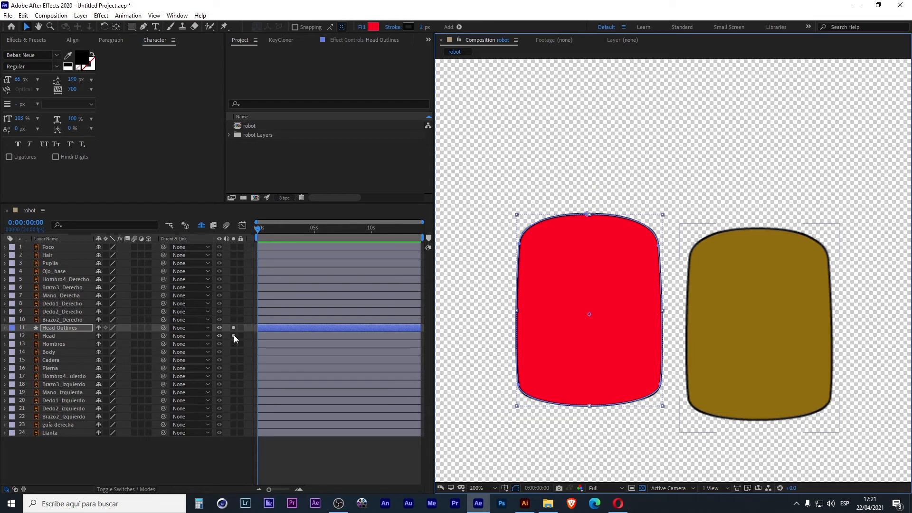
# Undo the fill change, the moved Head copy, the soloing and the Head shape conversion.
pyautogui.hotkey('ctrl', 'z')
pyautogui.hotkey('ctrl', 'z')
pyautogui.hotkey('ctrl', 'z')
pyautogui.hotkey('ctrl', 'z')
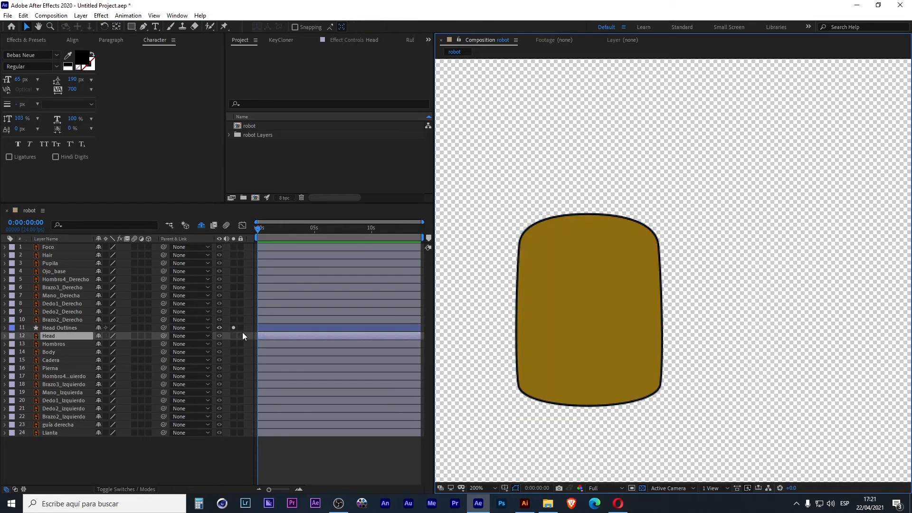
pyautogui.hotkey('ctrl', 'z')
pyautogui.hotkey('ctrl', 'z')
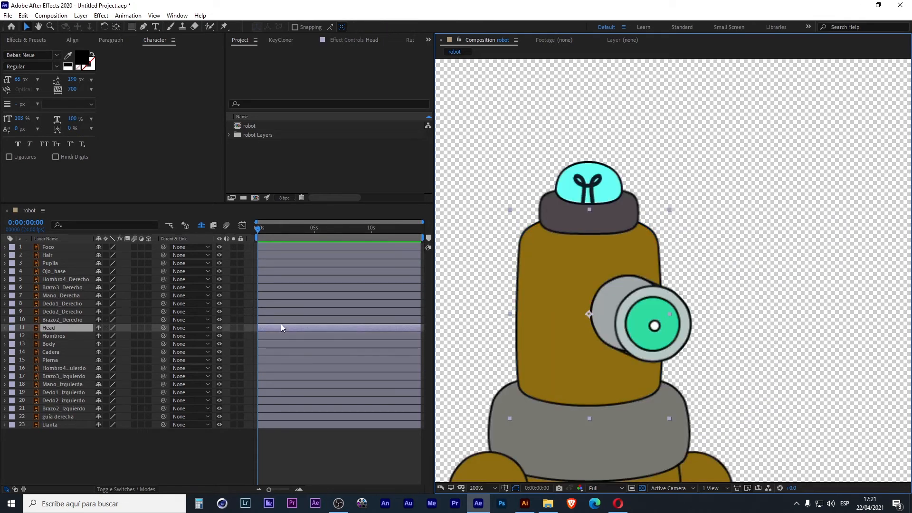
# Create shapes from vector layers for all robot layers and move the new outline layers above the originals.
pyautogui.scroll(-3, 622, 280)
pyautogui.moveTo(647, 312); pyautogui.dragTo(637, 284)
pyautogui.scroll(1, 641, 289)
pyautogui.moveTo(678, 118); pyautogui.dragTo(485, 463)
pyautogui.moveTo(140, 449); pyautogui.dragTo(57, 238)
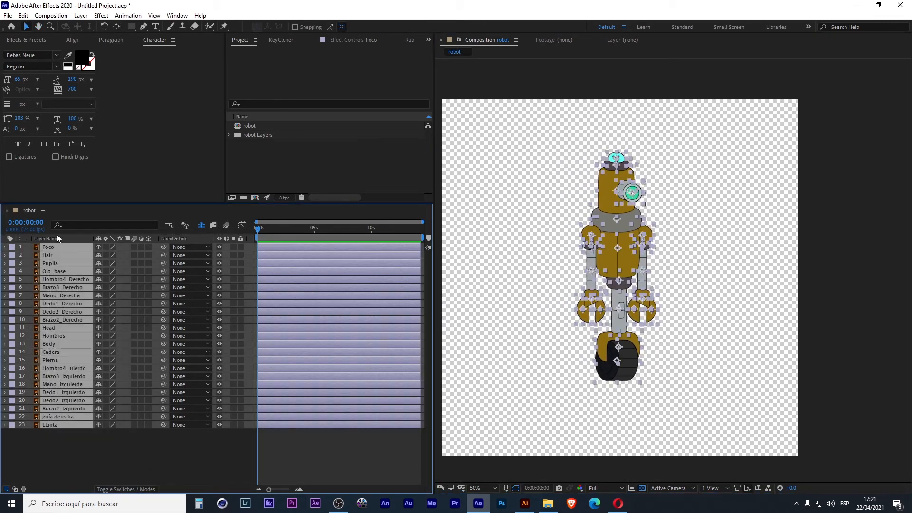
pyautogui.rightClick(64, 262)
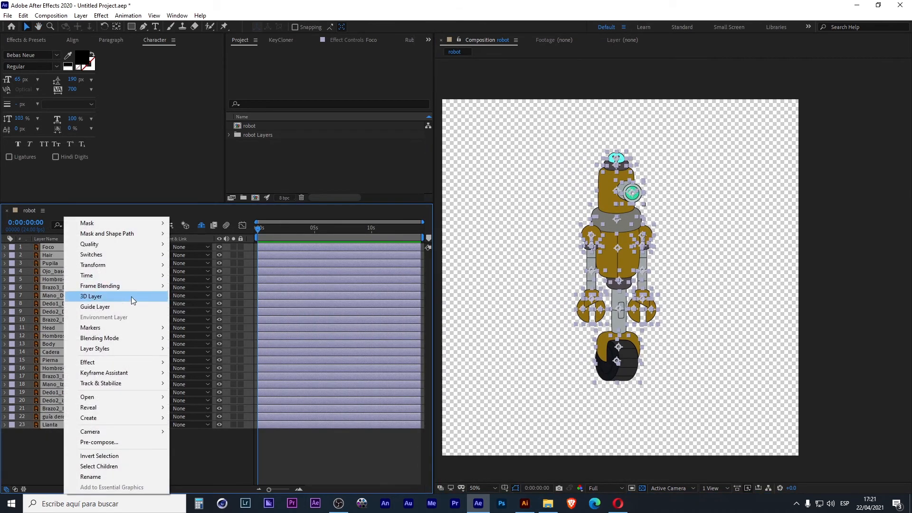
pyautogui.moveTo(127, 418)
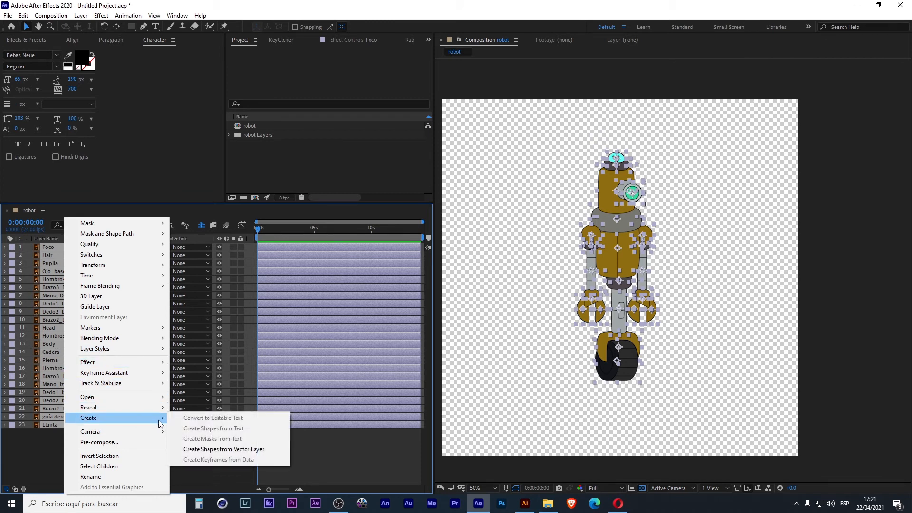
pyautogui.click(246, 449)
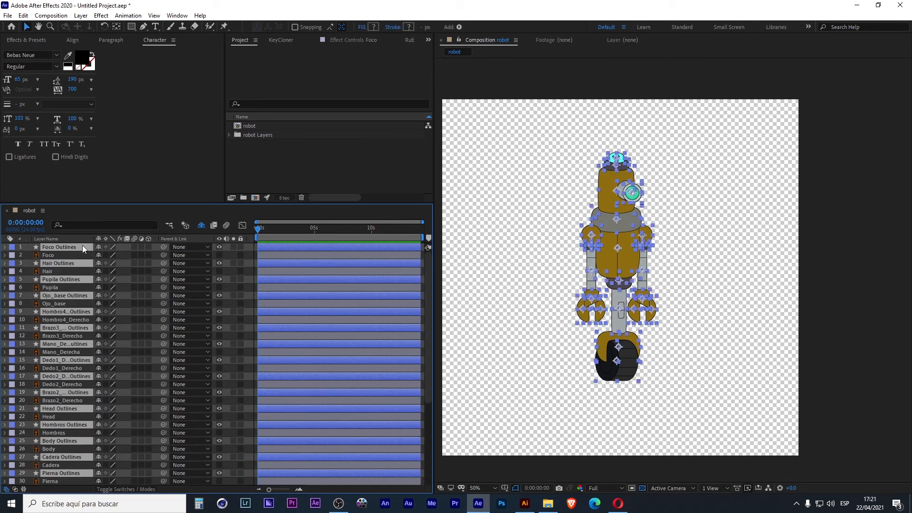
pyautogui.moveTo(85, 247); pyautogui.dragTo(87, 252)
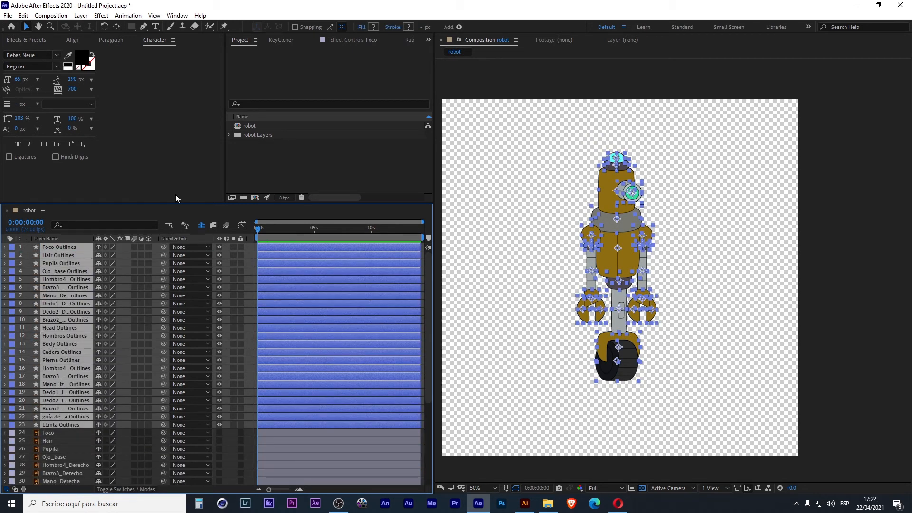
# Delete the robot Layers folder with its contents from the project and deselect the remaining layers.
pyautogui.click(264, 135)
pyautogui.press('Delete')
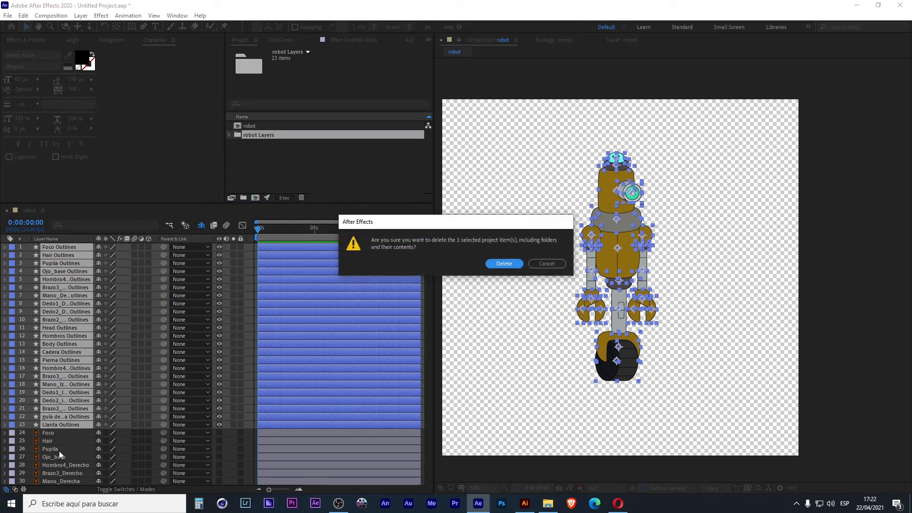
pyautogui.click(511, 265)
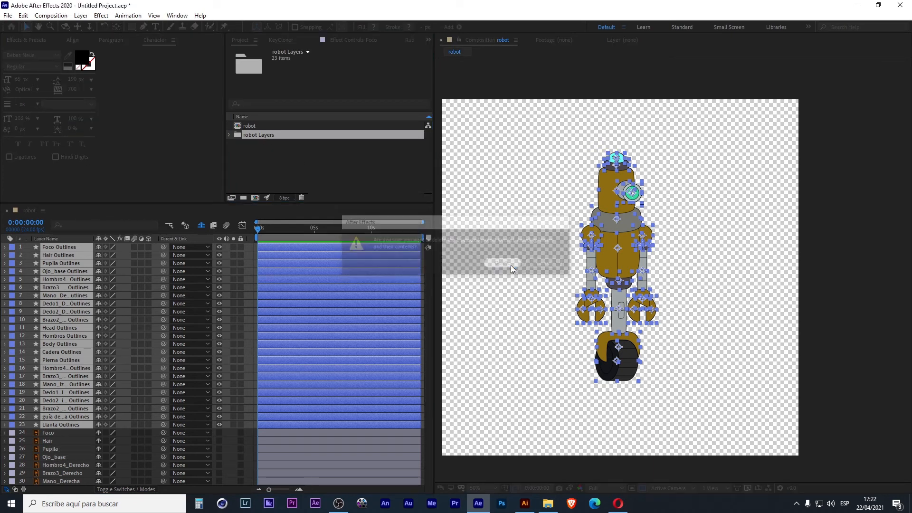
pyautogui.click(189, 457)
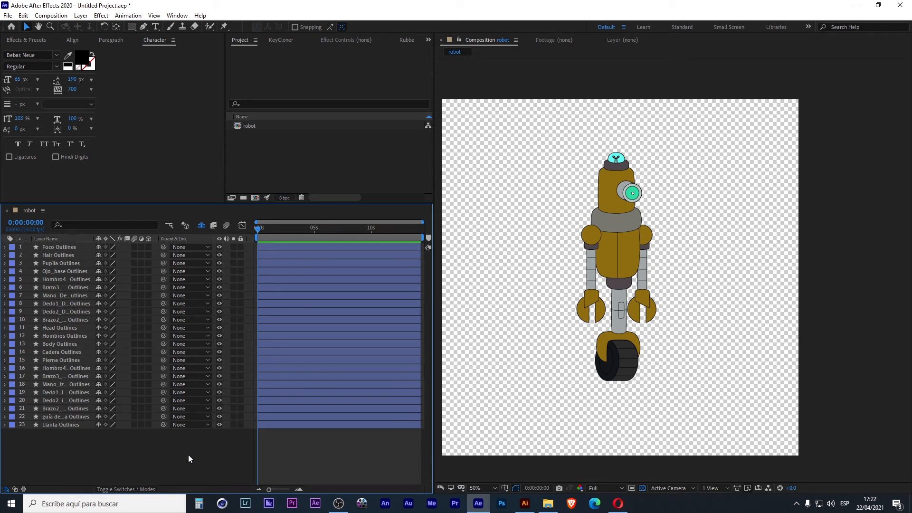
# Select all the robot's outline shape layers in the timeline.
pyautogui.moveTo(184, 436); pyautogui.dragTo(75, 189)
pyautogui.click(146, 445)
pyautogui.moveTo(143, 454); pyautogui.dragTo(78, 189)
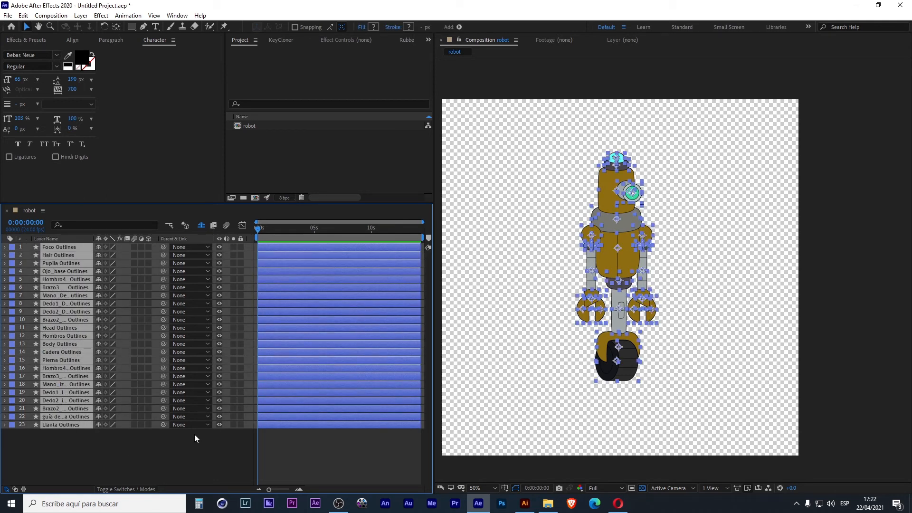
# Deselect the robot's outline layers and examine the edge sharpness of the converted head and body shapes up close.
pyautogui.click(138, 446)
pyautogui.moveTo(129, 449); pyautogui.dragTo(54, 182)
pyautogui.click(208, 450)
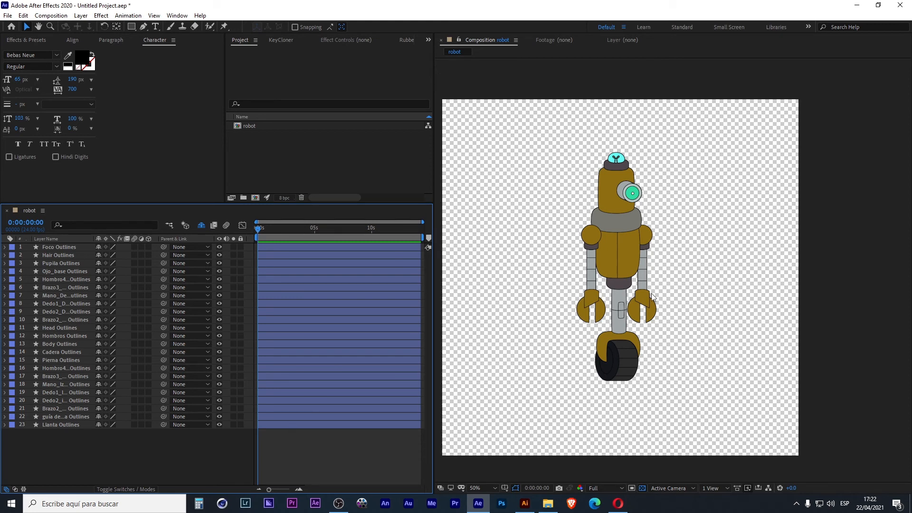
pyautogui.scroll(3, 639, 240)
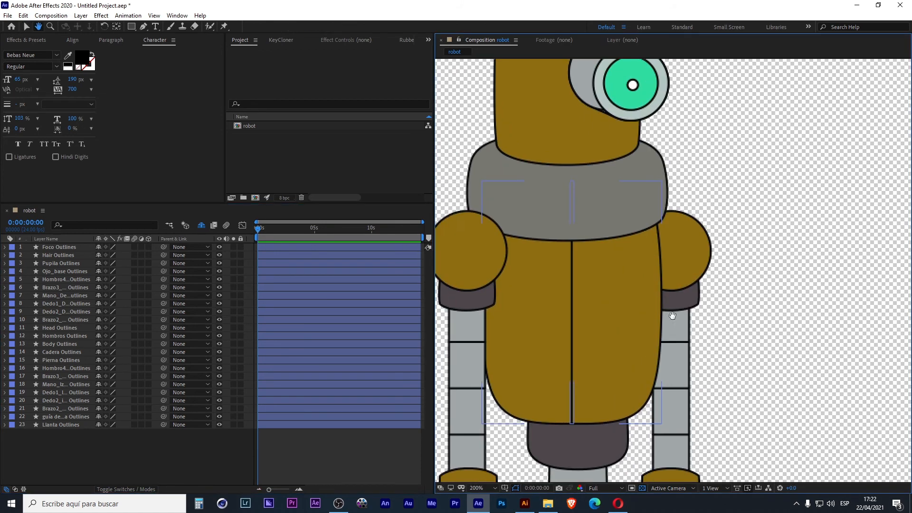
pyautogui.scroll(1, 508, 139)
pyautogui.click(543, 141)
pyautogui.moveTo(554, 139); pyautogui.dragTo(583, 228)
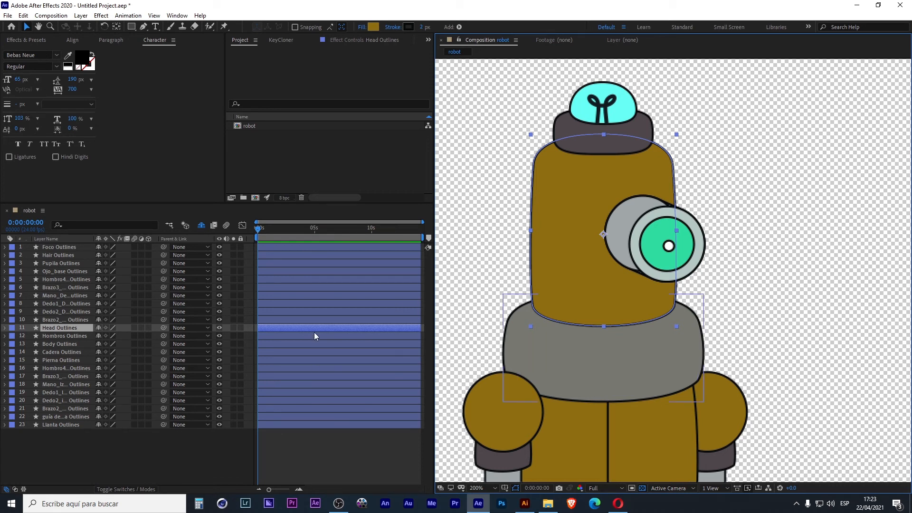
pyautogui.moveTo(119, 451); pyautogui.dragTo(122, 202)
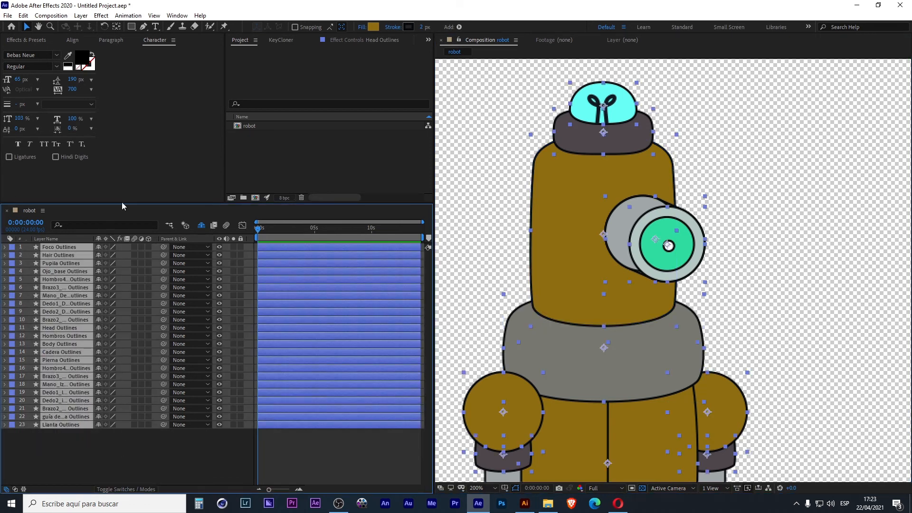
pyautogui.click(253, 128)
pyautogui.press('Delete')
pyautogui.press('Escape')
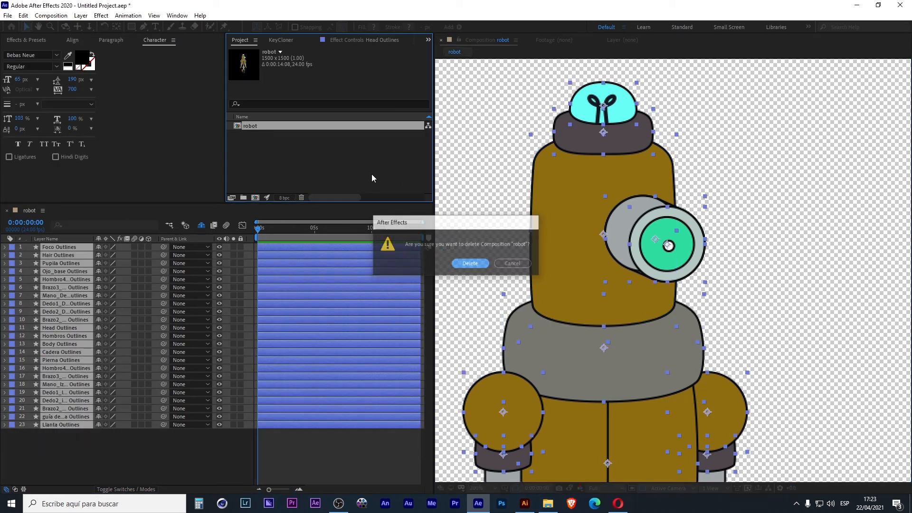
pyautogui.click(372, 175)
# Open Rostro.ai from the project folder in Illustrator and unlock all its layers.
pyautogui.click(548, 504)
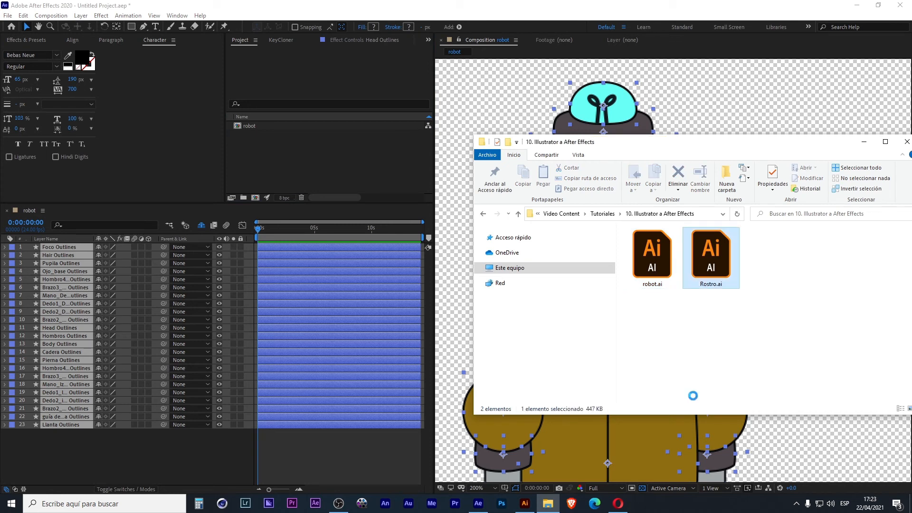
pyautogui.doubleClick(712, 267)
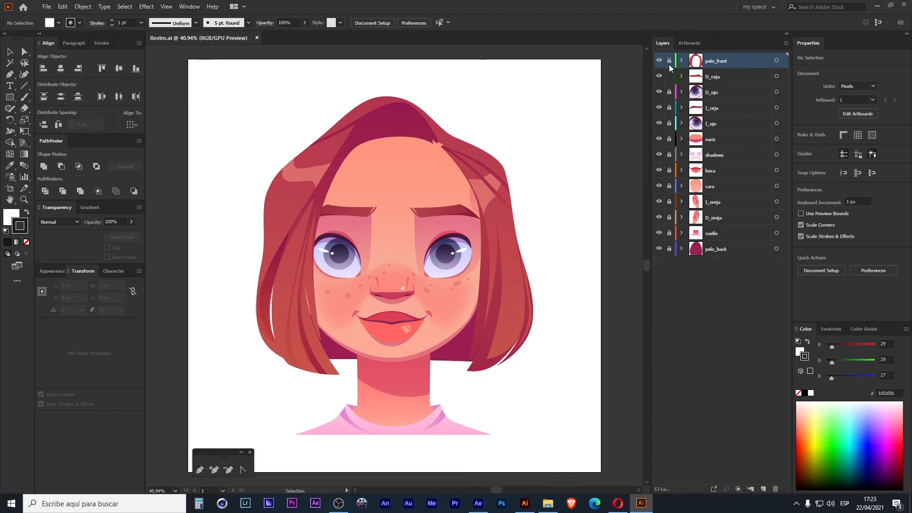
pyautogui.moveTo(669, 70)
pyautogui.mouseDown()
pyautogui.moveTo(669, 250)
pyautogui.moveTo(670, 60)
pyautogui.mouseUp()
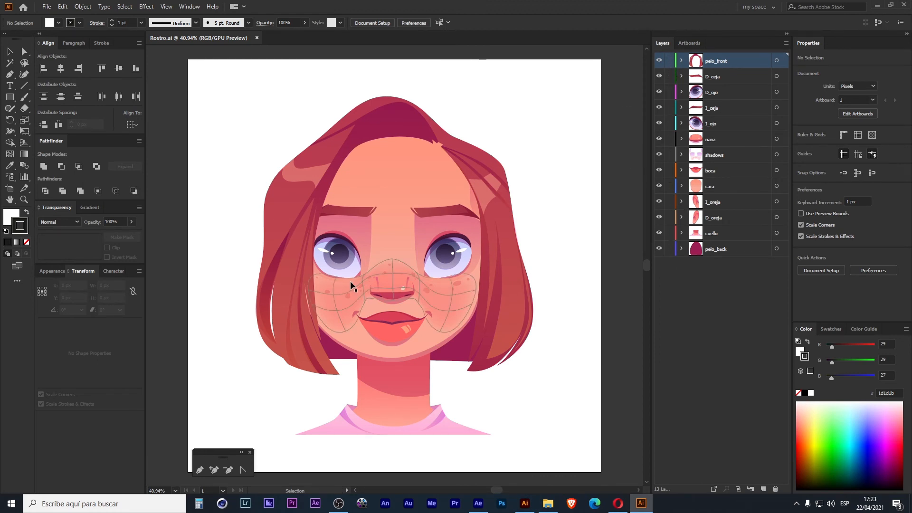
# Try moving the shadow shapes around both eyes and the front hair group, undoing each move.
pyautogui.moveTo(431, 235); pyautogui.dragTo(440, 303)
pyautogui.hotkey('ctrl', 'z')
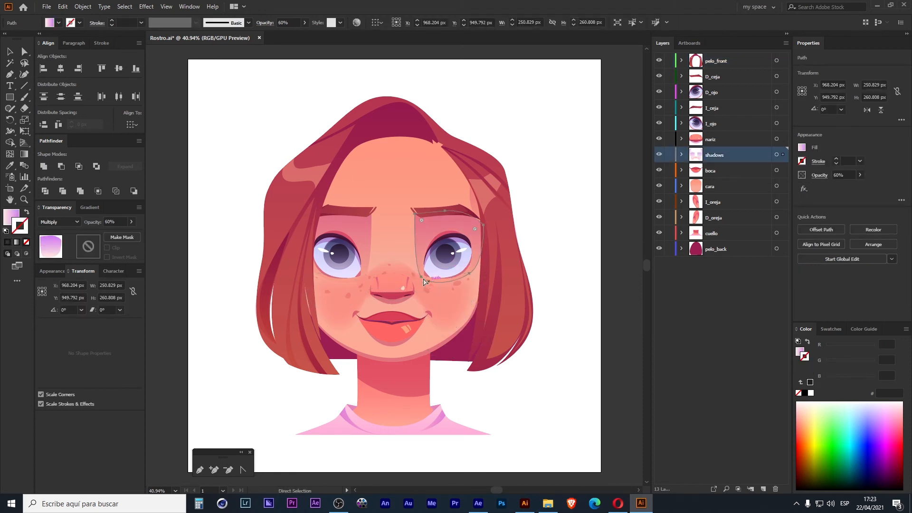
pyautogui.moveTo(360, 230); pyautogui.dragTo(374, 282)
pyautogui.hotkey('ctrl', 'z')
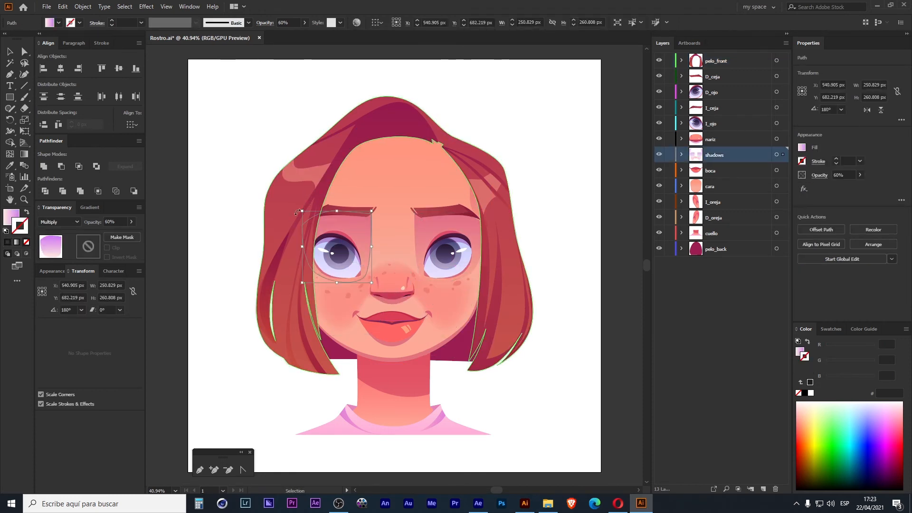
pyautogui.moveTo(291, 210); pyautogui.dragTo(204, 213)
pyautogui.hotkey('ctrl', 'z')
pyautogui.click(694, 322)
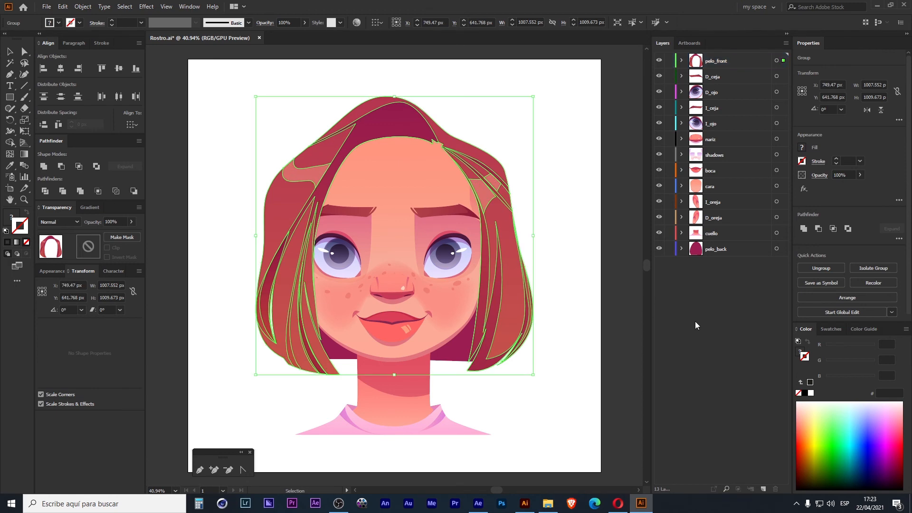
# Close Rostro.ai without saving the changes and minimize Illustrator.
pyautogui.click(259, 37)
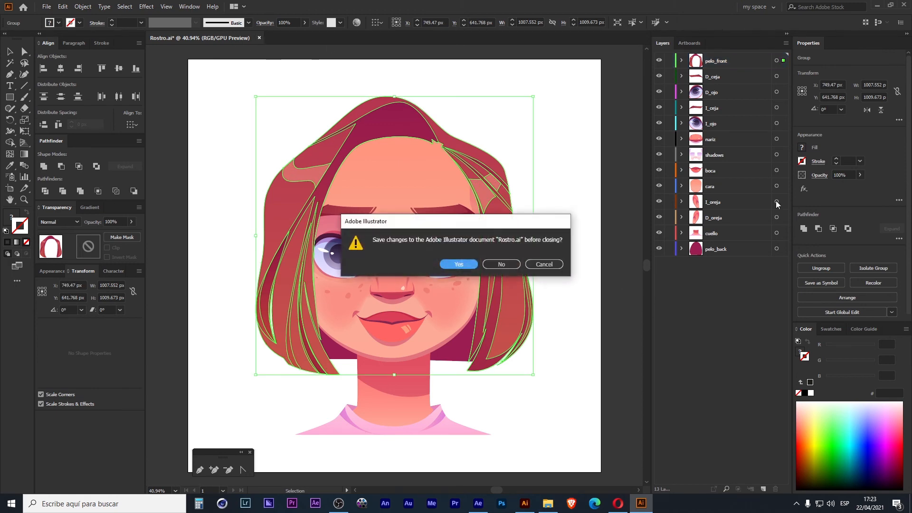
pyautogui.click(500, 264)
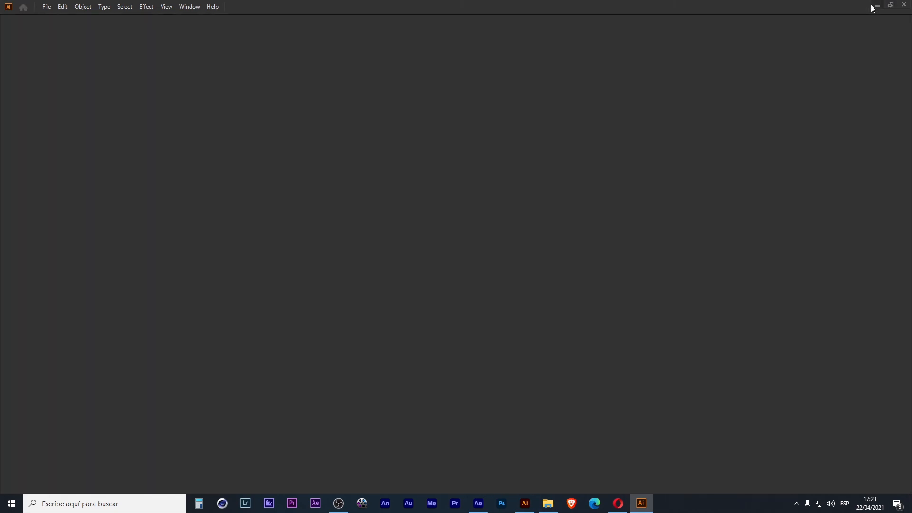
pyautogui.click(877, 6)
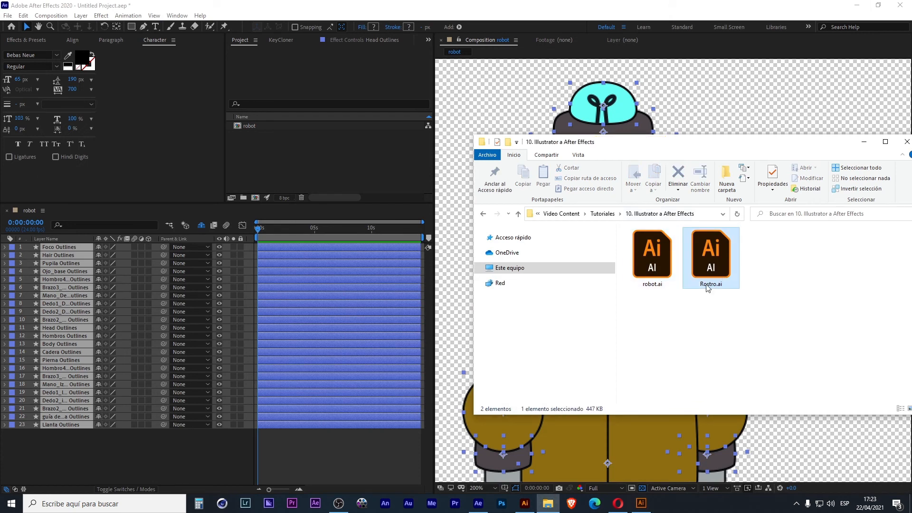
# Import Rostro.ai into the After Effects project as a composition with Layer Size footage dimensions and open the Rostro composition.
pyautogui.moveTo(715, 285); pyautogui.dragTo(312, 171)
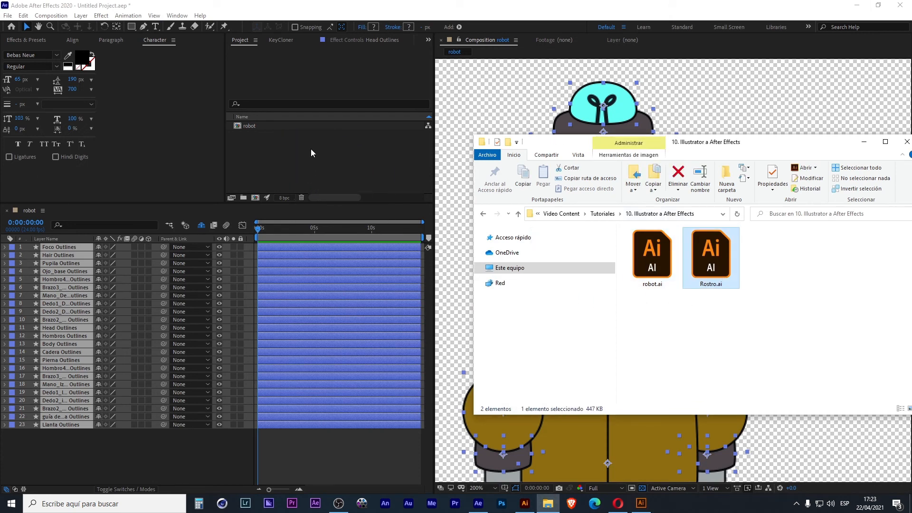
pyautogui.click(427, 176)
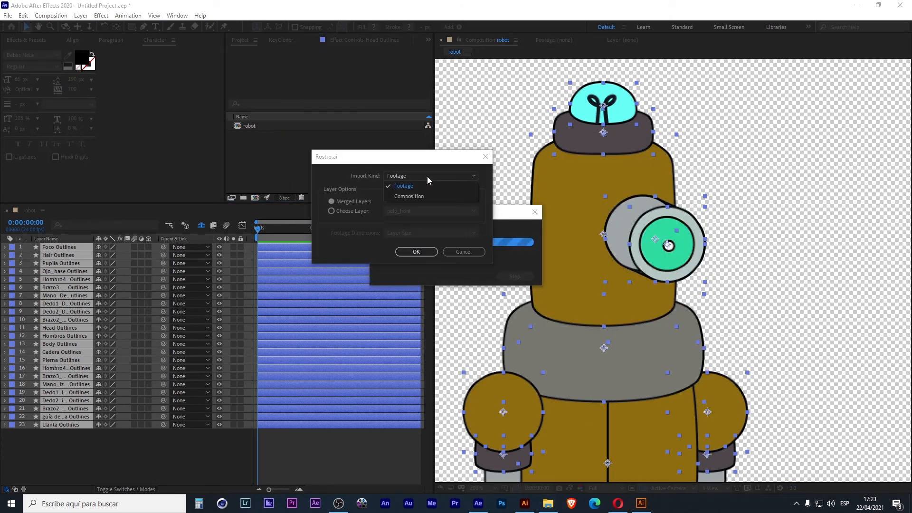
pyautogui.click(415, 195)
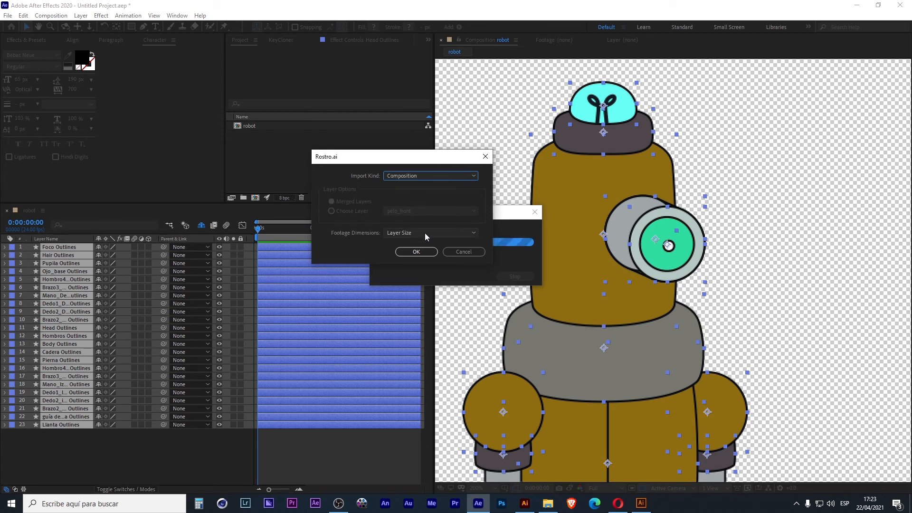
pyautogui.click(416, 251)
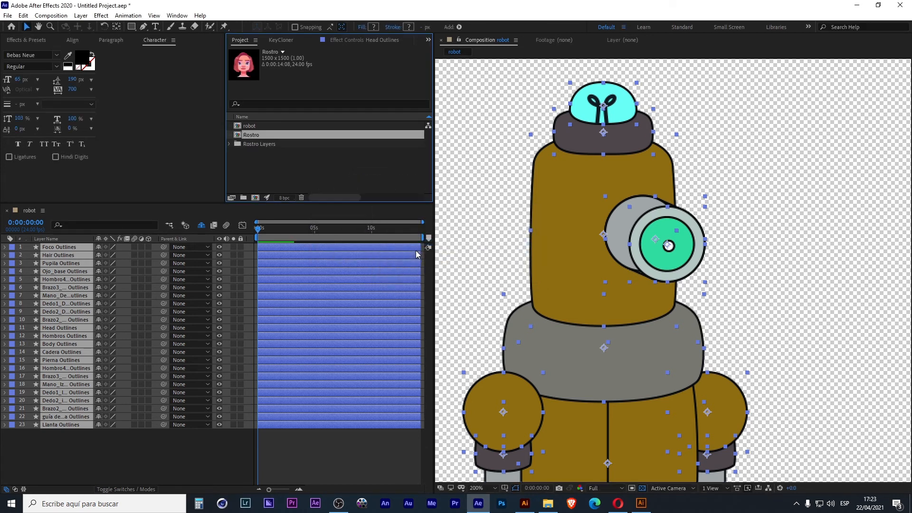
pyautogui.doubleClick(257, 135)
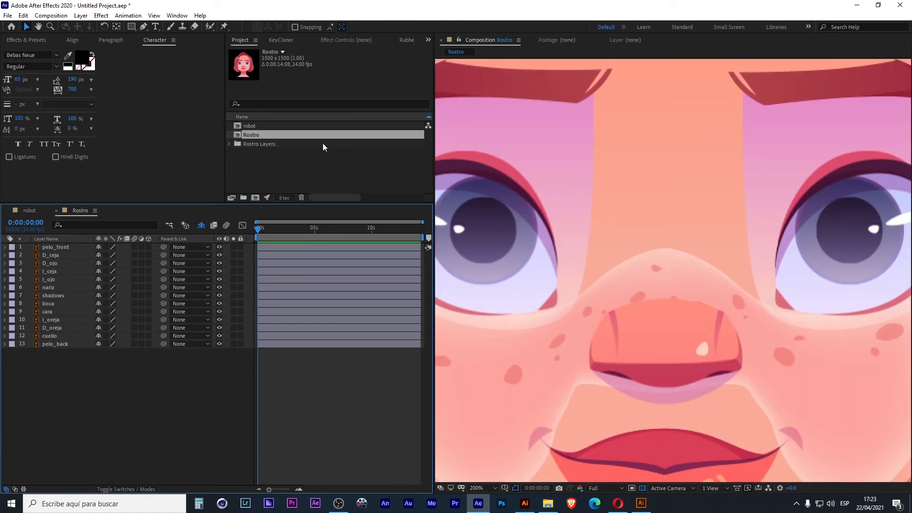
pyautogui.scroll(-6, 630, 189)
pyautogui.scroll(3, 630, 190)
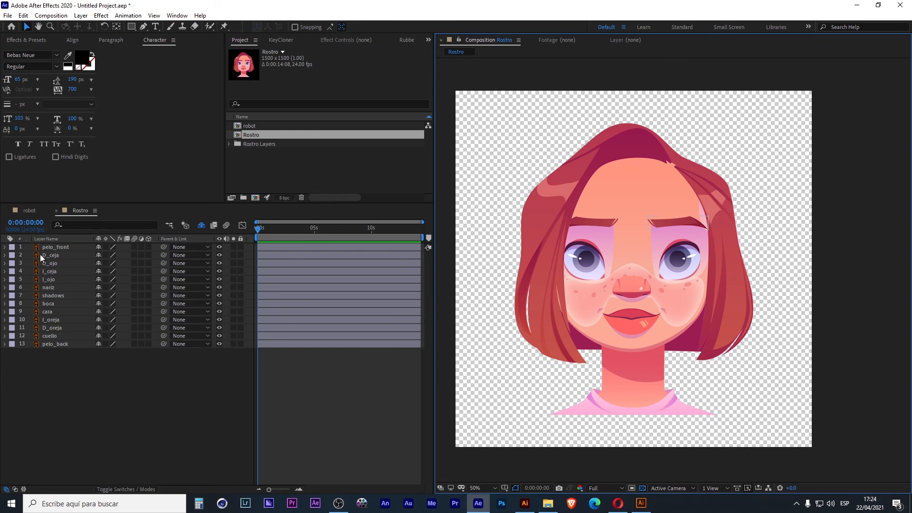
# Set the blending mode of the shadows layer to Multiply and deselect it.
pyautogui.click(66, 295)
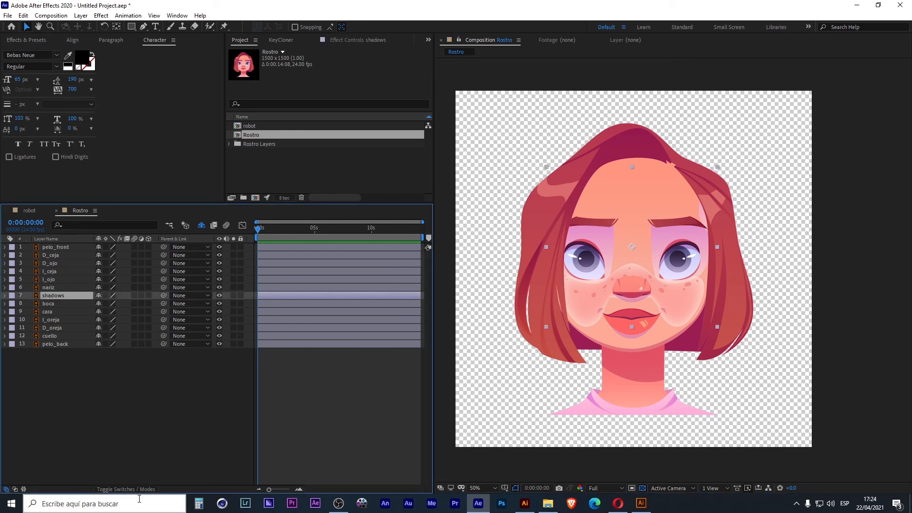
pyautogui.click(126, 489)
pyautogui.click(119, 298)
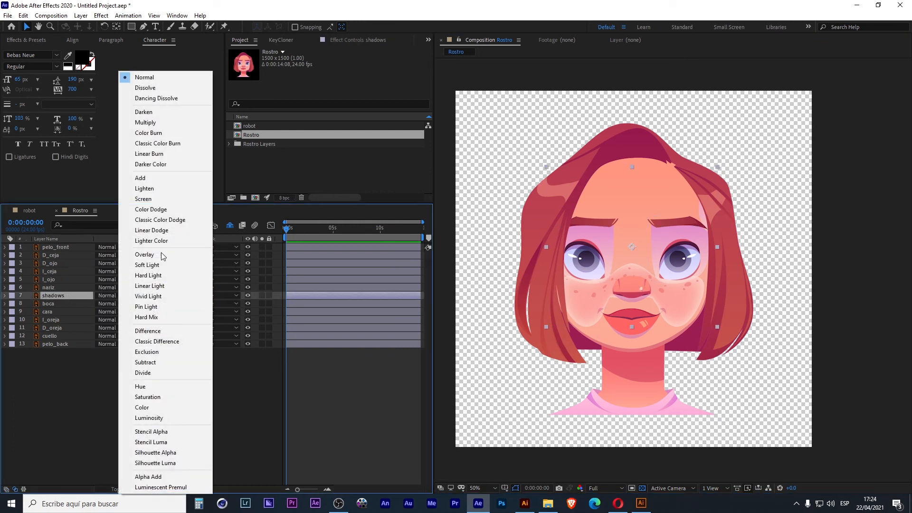
pyautogui.click(175, 125)
pyautogui.click(324, 405)
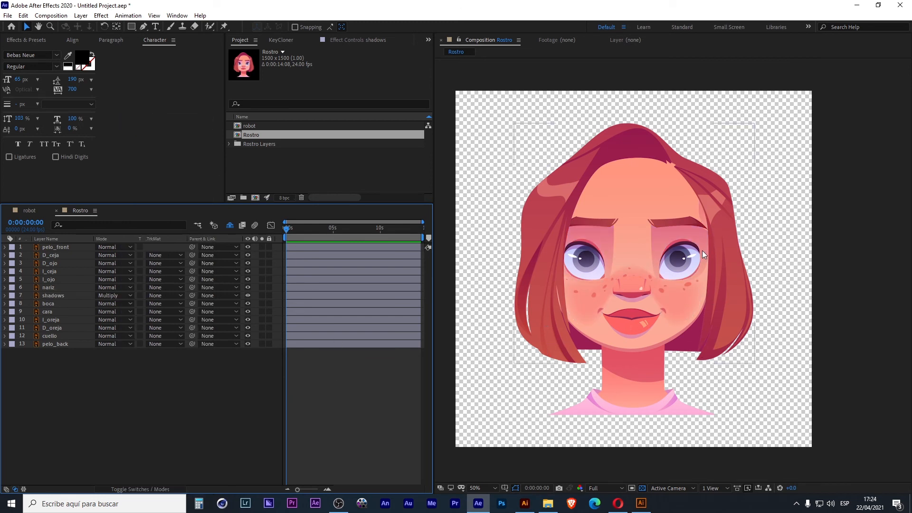
# Create shapes from vector layers for all layers of the Rostro composition.
pyautogui.moveTo(771, 115); pyautogui.dragTo(473, 468)
pyautogui.moveTo(196, 378); pyautogui.dragTo(45, 219)
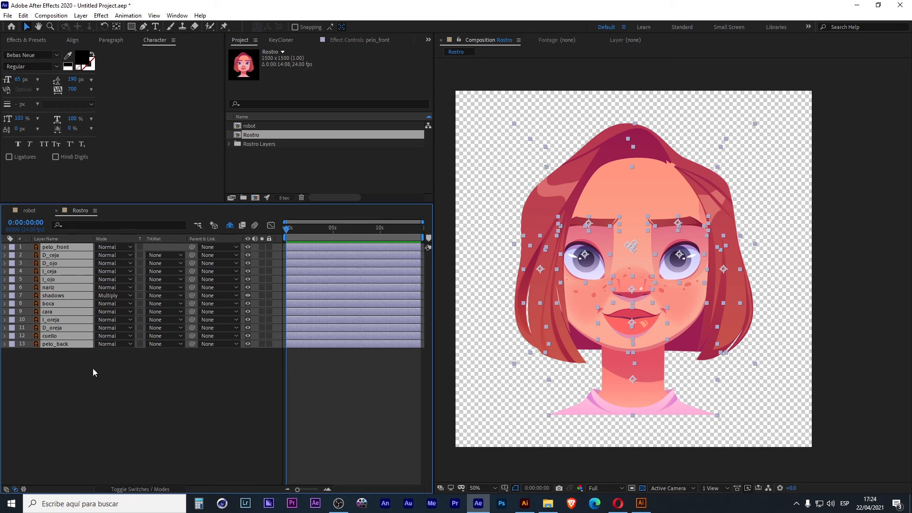
pyautogui.rightClick(70, 339)
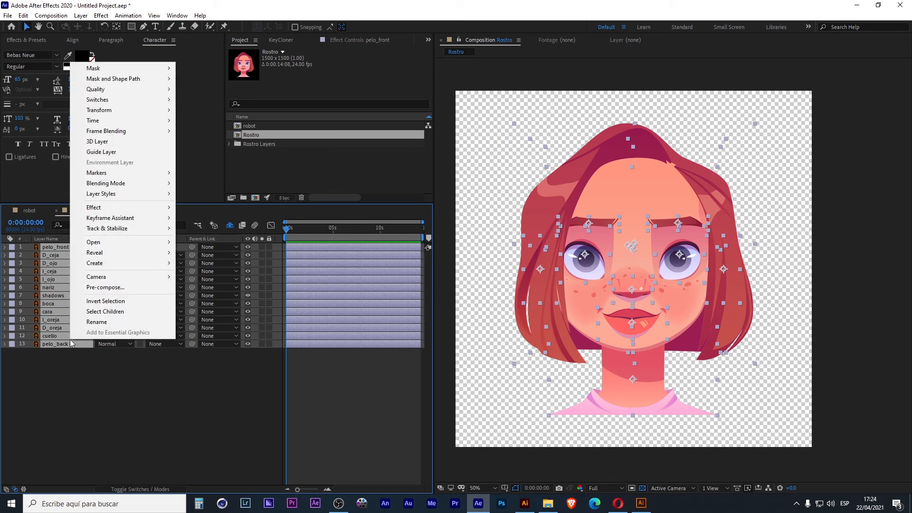
pyautogui.moveTo(149, 264)
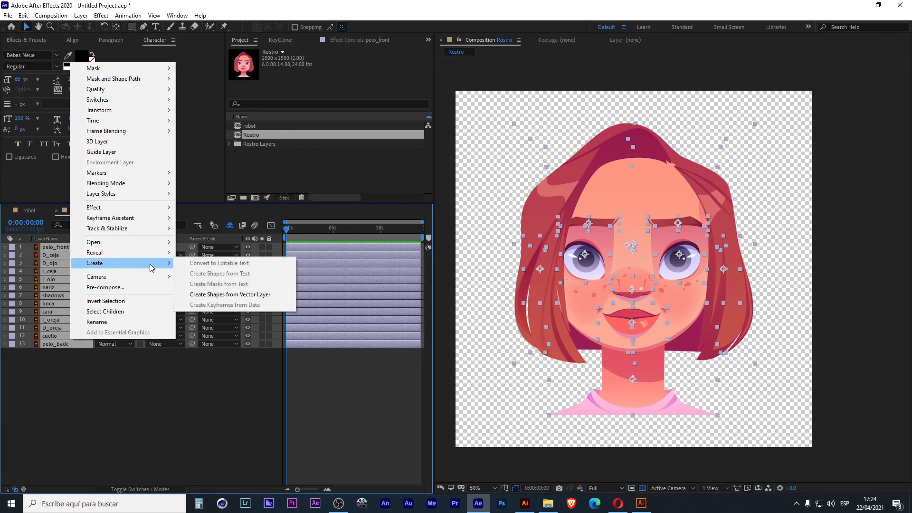
pyautogui.click(207, 298)
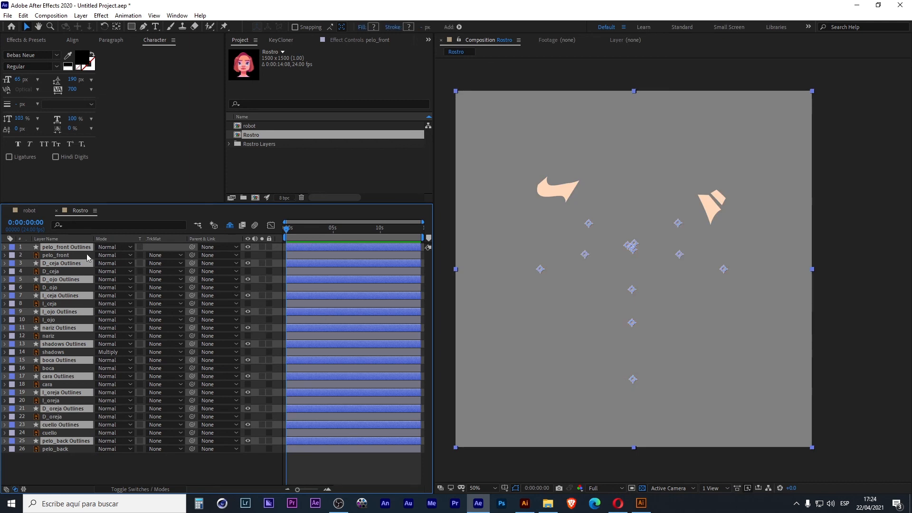
# Move the new outline layers above the original Rostro layers and clear the layer selection.
pyautogui.moveTo(76, 251); pyautogui.dragTo(132, 258)
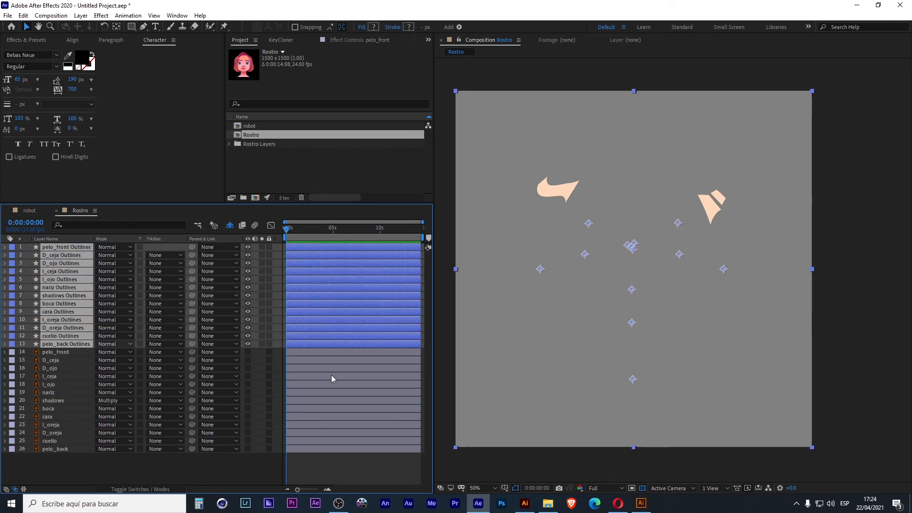
pyautogui.click(326, 353)
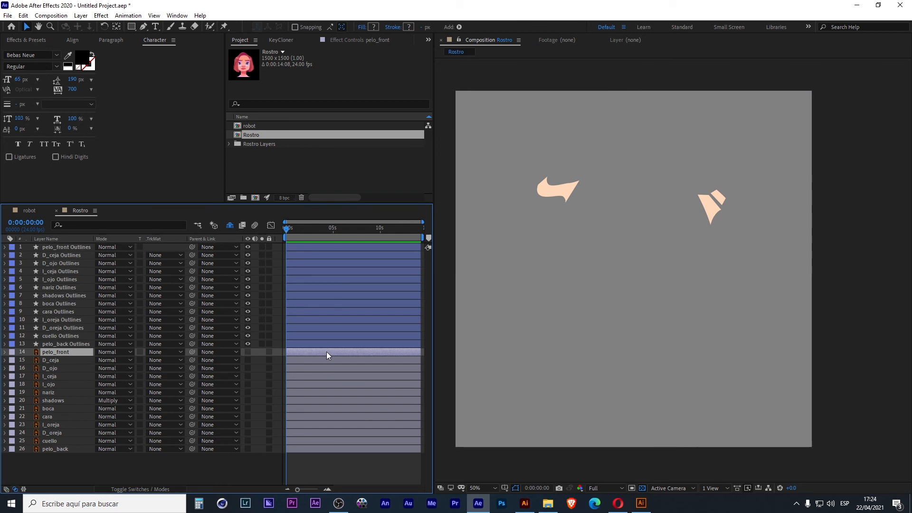
pyautogui.keyDown('shift'); pyautogui.click(329, 448); pyautogui.keyUp('shift')
pyautogui.click(278, 396)
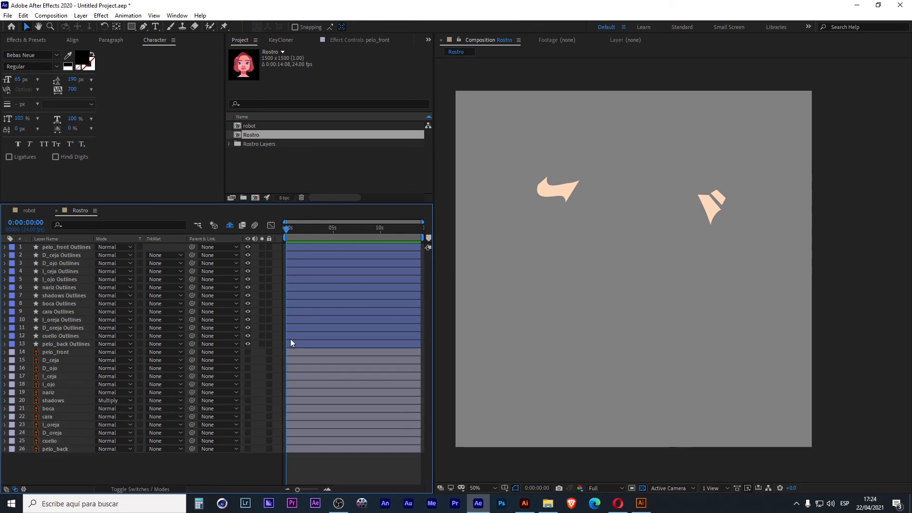
# Solo the pelo_front Outlines layer and delete its full-canvas gray background shape.
pyautogui.click(305, 246)
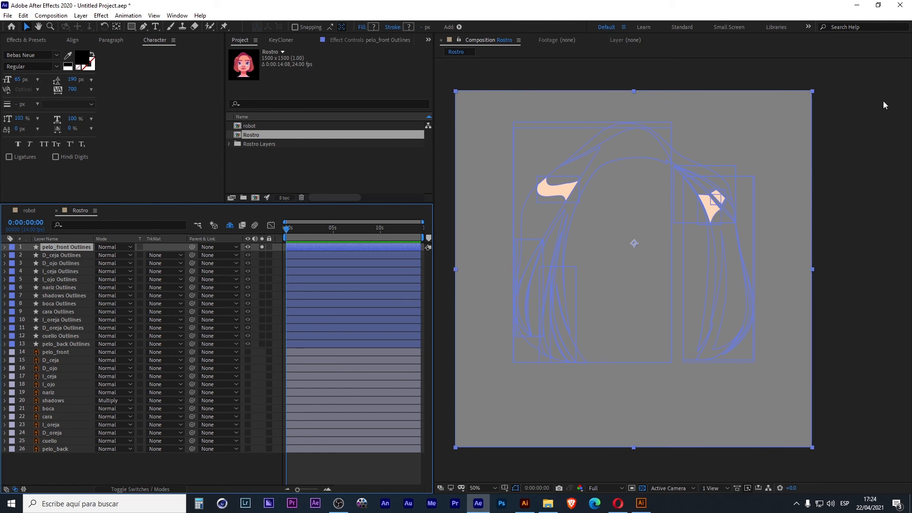
pyautogui.click(788, 121)
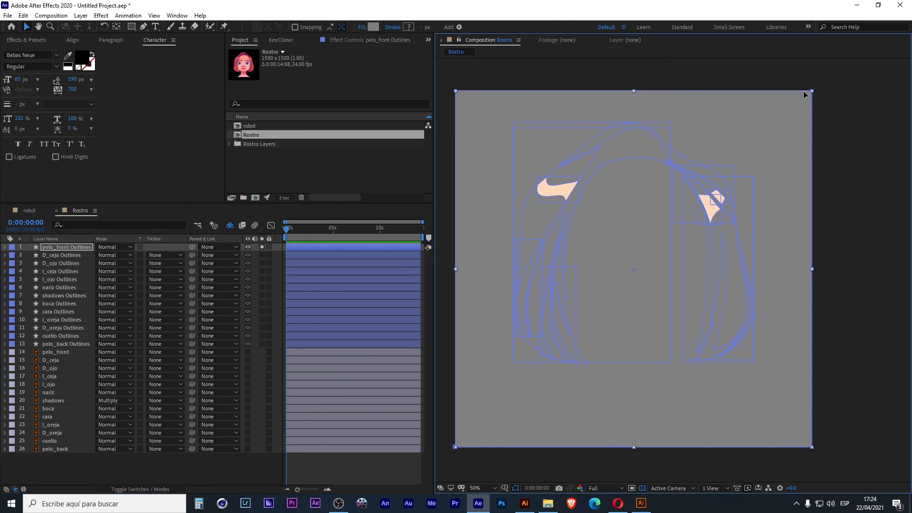
pyautogui.moveTo(836, 76); pyautogui.dragTo(805, 457)
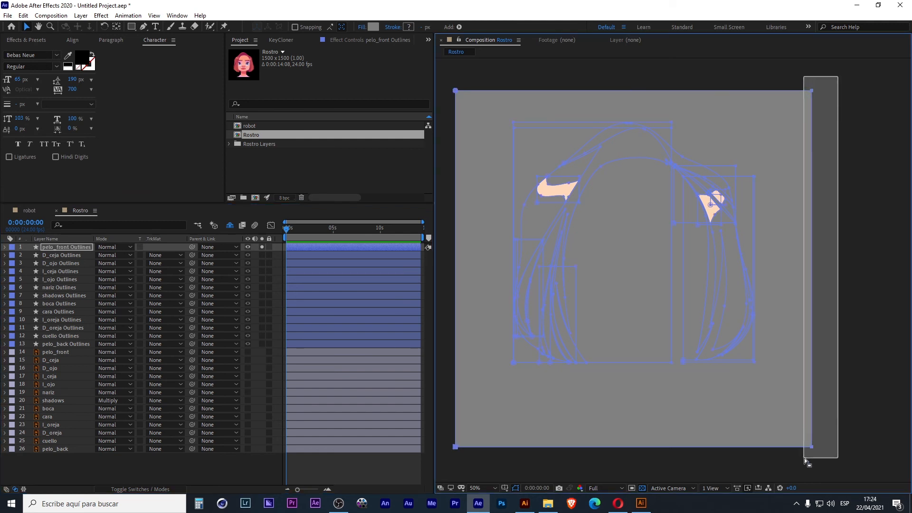
pyautogui.moveTo(467, 456); pyautogui.dragTo(452, 75)
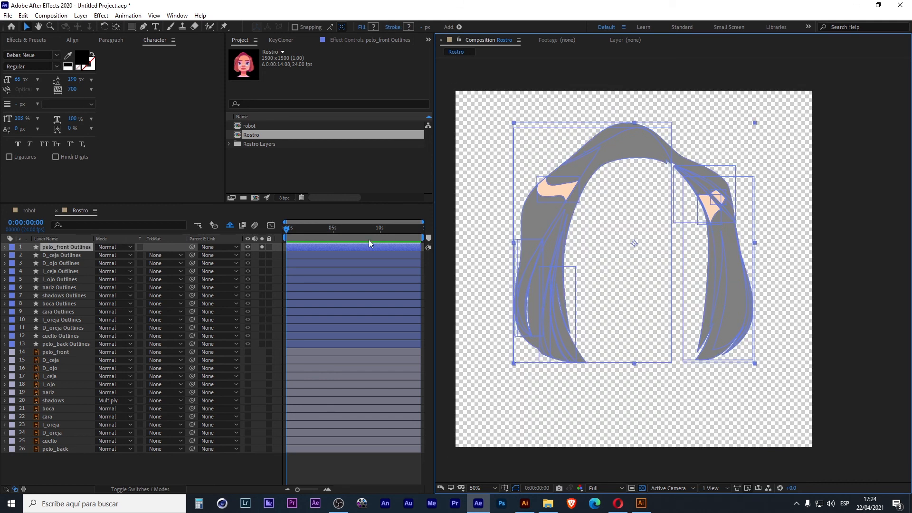
pyautogui.click(262, 247)
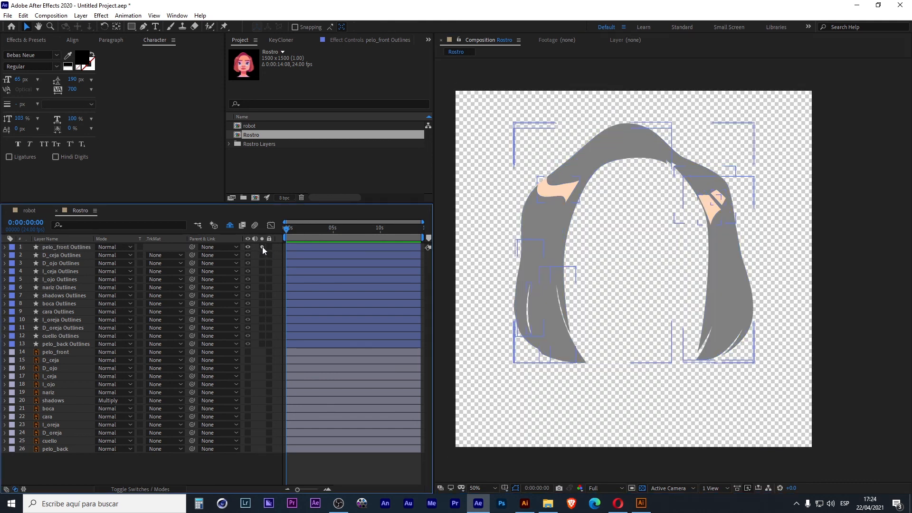
# Inspect the converted hair shapes of the pelo_front Outlines layer up close and turn off the layer's solo.
pyautogui.click(293, 247)
pyautogui.scroll(2, 566, 306)
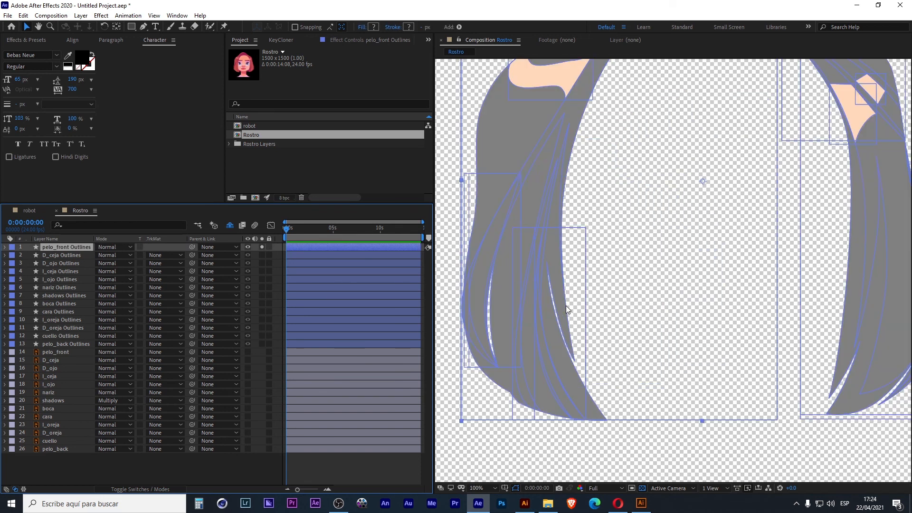
pyautogui.scroll(1, 566, 306)
pyautogui.scroll(-4, 565, 305)
pyautogui.scroll(3, 566, 306)
pyautogui.moveTo(673, 255); pyautogui.dragTo(572, 359)
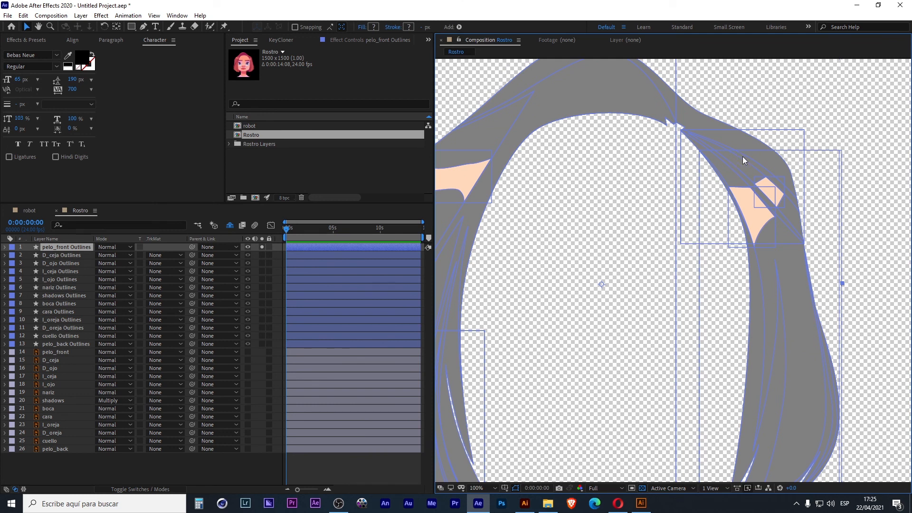
pyautogui.moveTo(531, 209); pyautogui.dragTo(602, 206)
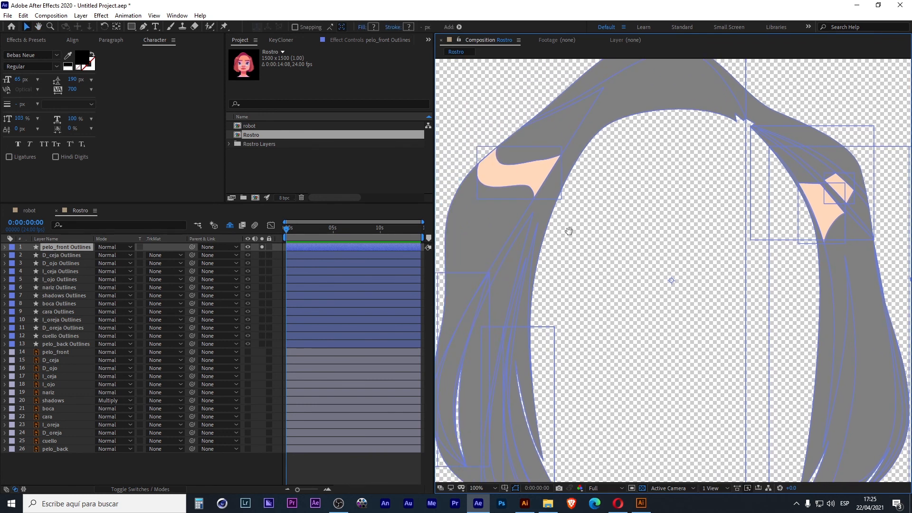
pyautogui.moveTo(568, 231); pyautogui.dragTo(595, 199)
pyautogui.scroll(-2, 529, 211)
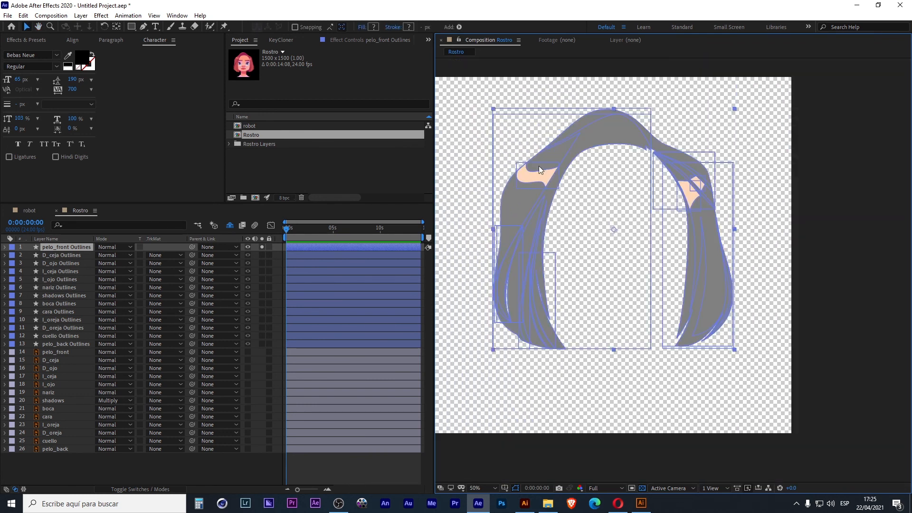
pyautogui.scroll(2, 535, 182)
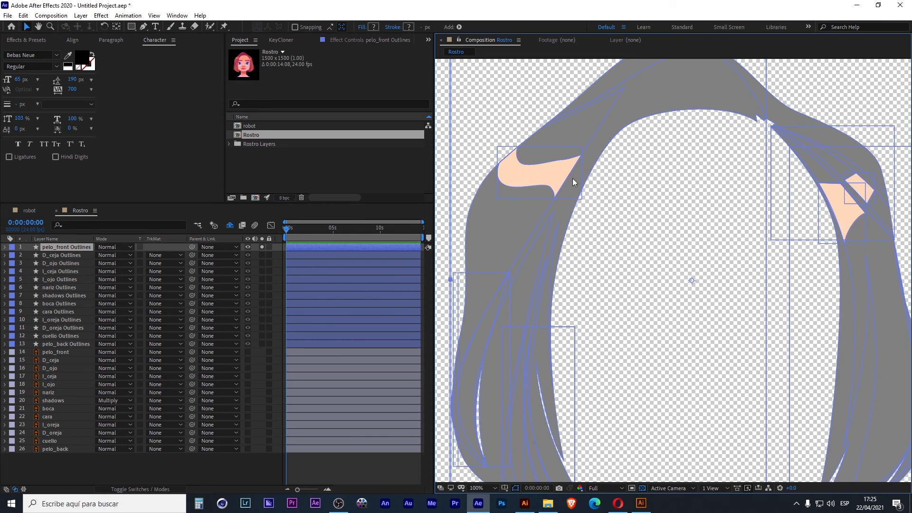
pyautogui.moveTo(883, 186); pyautogui.dragTo(816, 179)
pyautogui.moveTo(522, 240); pyautogui.dragTo(596, 216)
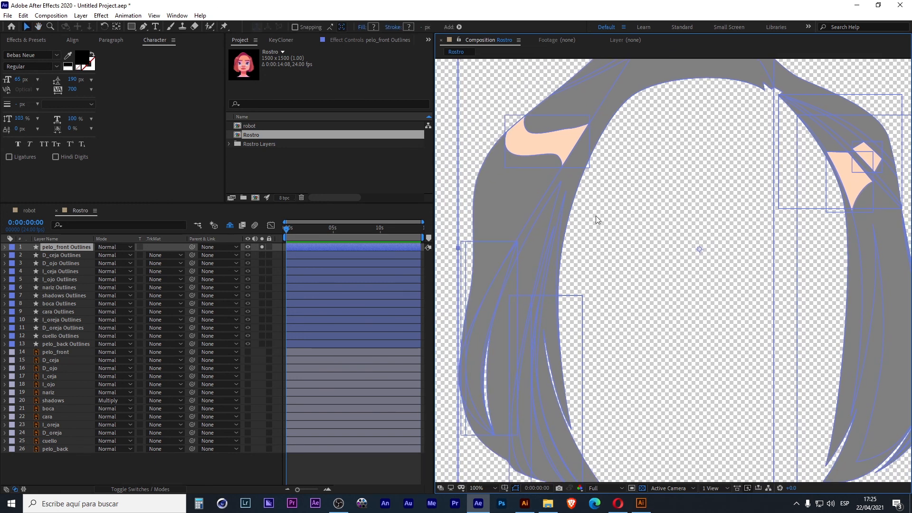
pyautogui.scroll(-2, 593, 216)
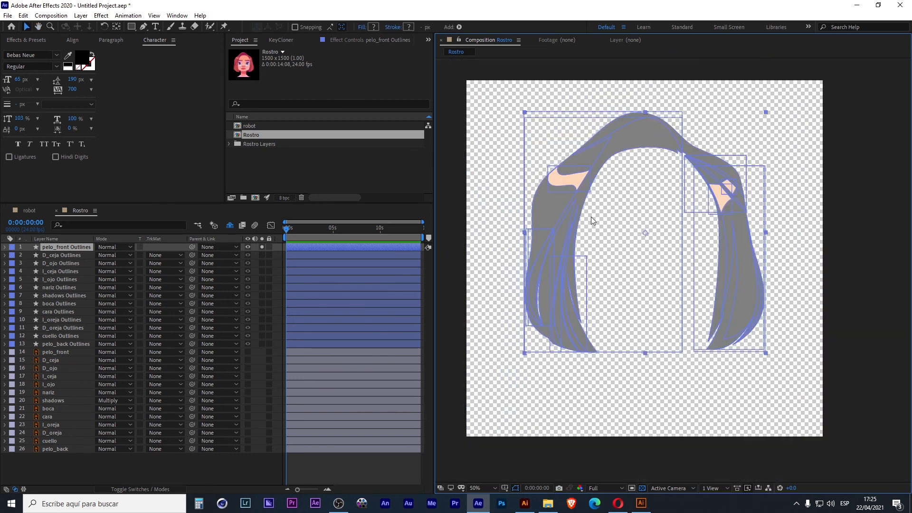
pyautogui.click(261, 247)
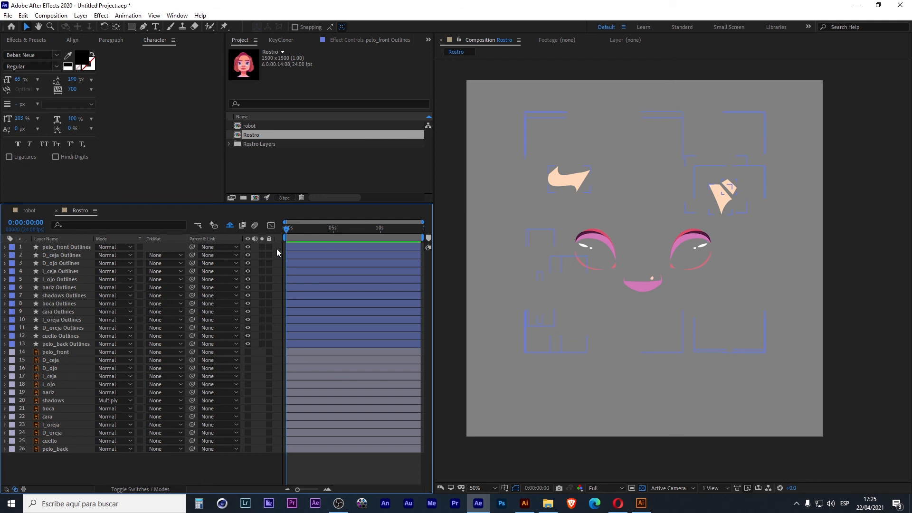
# Switch to the robot composition, review its converted shape layers and clear the layer selection.
pyautogui.click(29, 210)
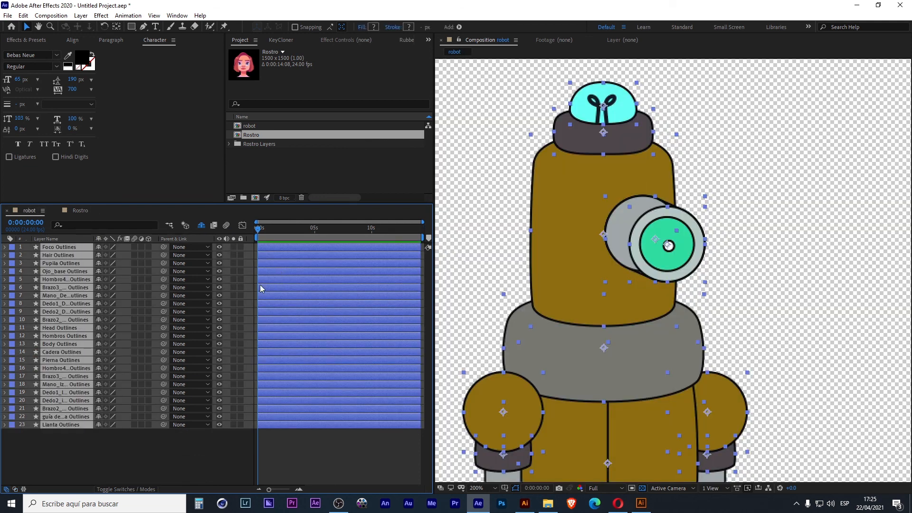
pyautogui.scroll(-4, 686, 257)
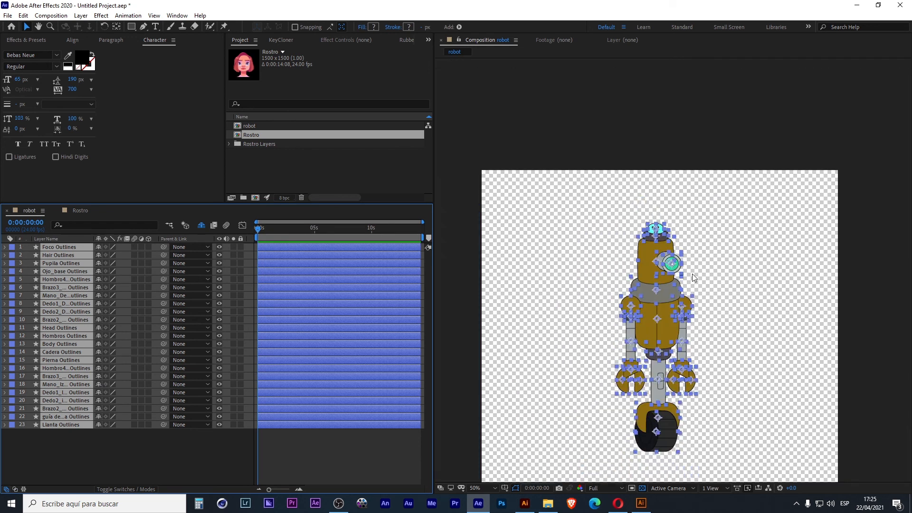
pyautogui.moveTo(692, 274); pyautogui.dragTo(684, 227)
pyautogui.scroll(1, 698, 267)
pyautogui.moveTo(689, 280); pyautogui.dragTo(685, 254)
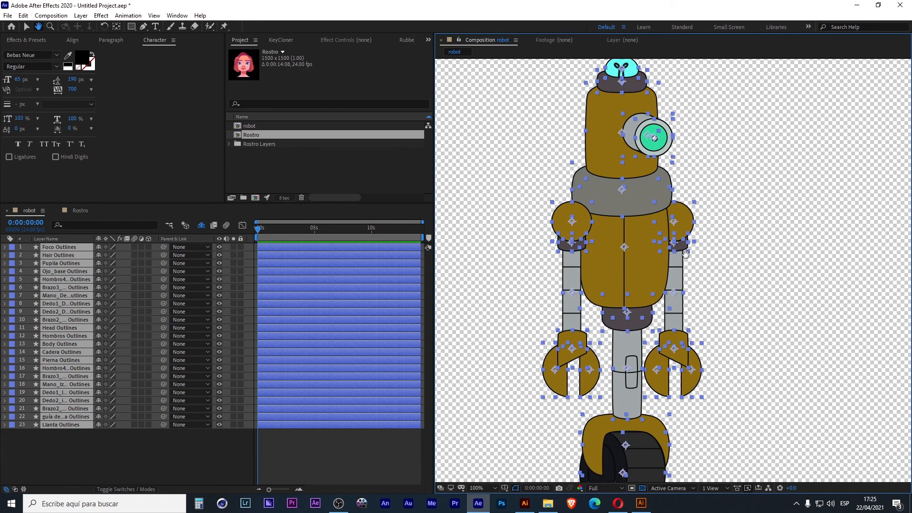
pyautogui.press('v')
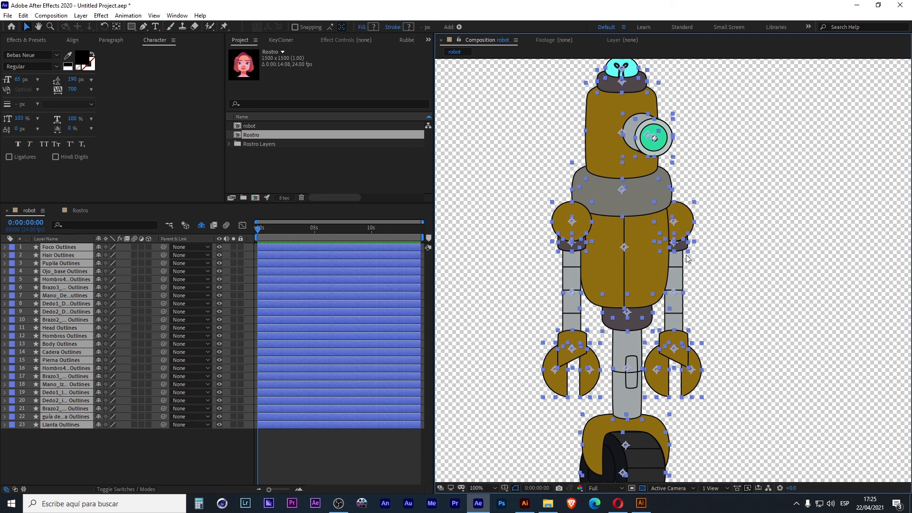
pyautogui.scroll(-2, 688, 258)
pyautogui.click(339, 442)
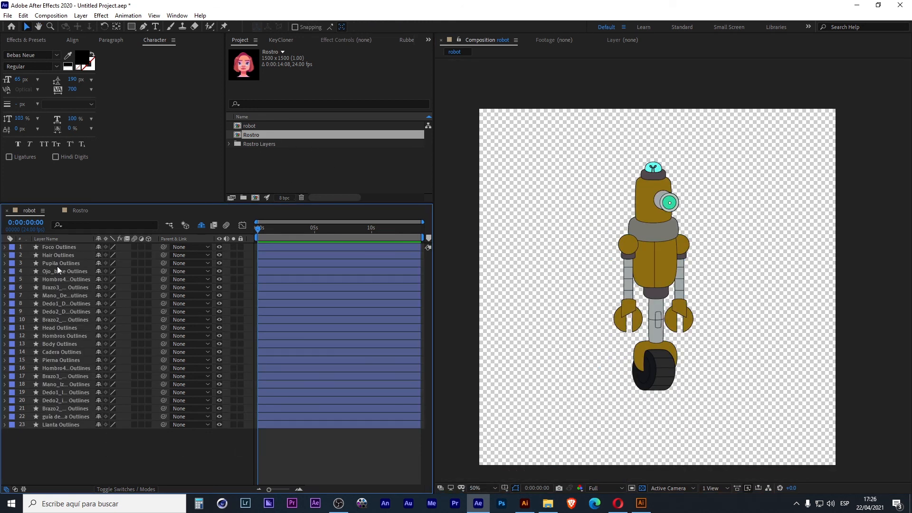
# Check the Create commands, including Create Shapes from Vector Layer, for all robot outline layers and clear the selection.
pyautogui.hotkey('ctrl', 'a')
pyautogui.rightClick(70, 330)
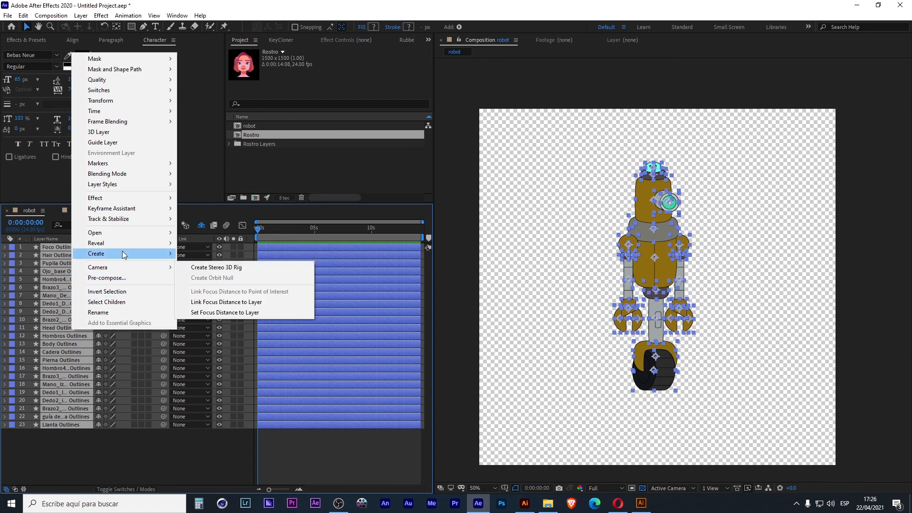
pyautogui.moveTo(122, 252)
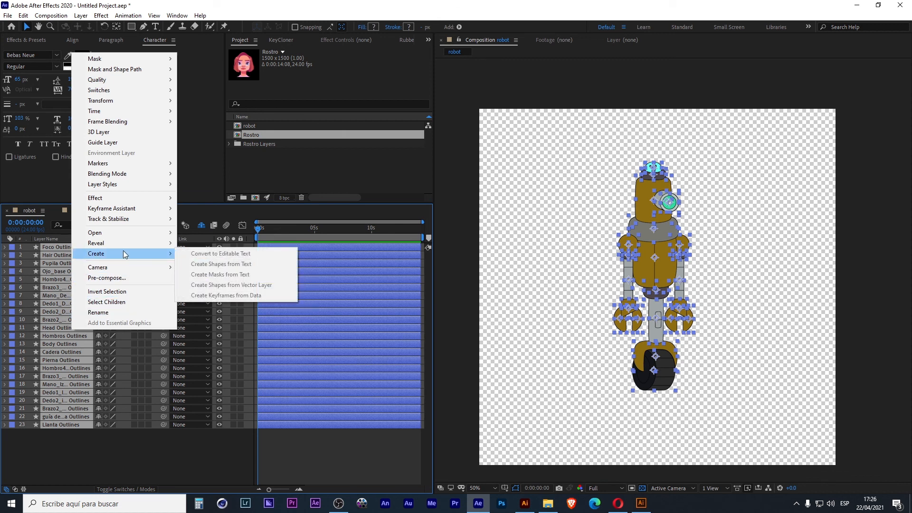
pyautogui.rightClick(68, 365)
pyautogui.rightClick(67, 365)
pyautogui.moveTo(102, 291)
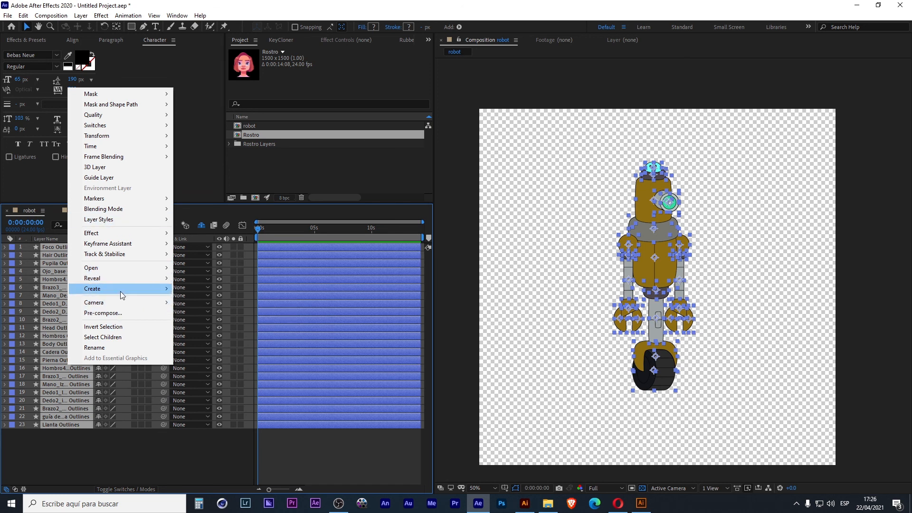
pyautogui.click(212, 460)
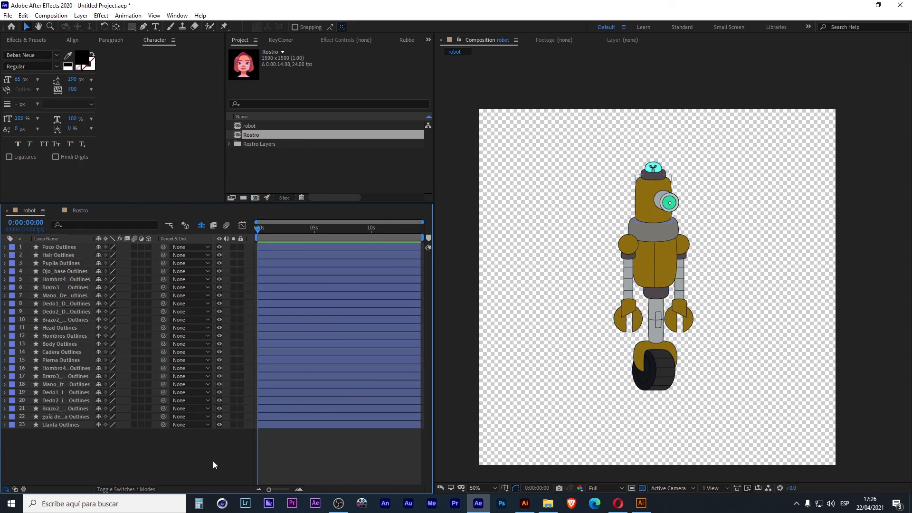